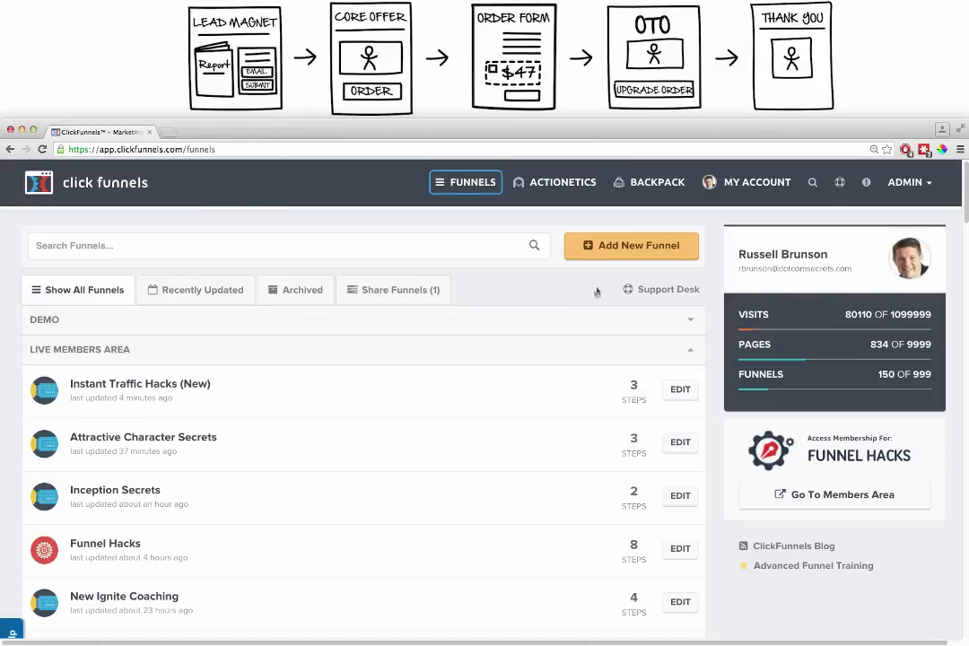
# - Start a new funnel with the Sell Your Product goal and the Sales Funnel type
pyautogui.click(618, 249)
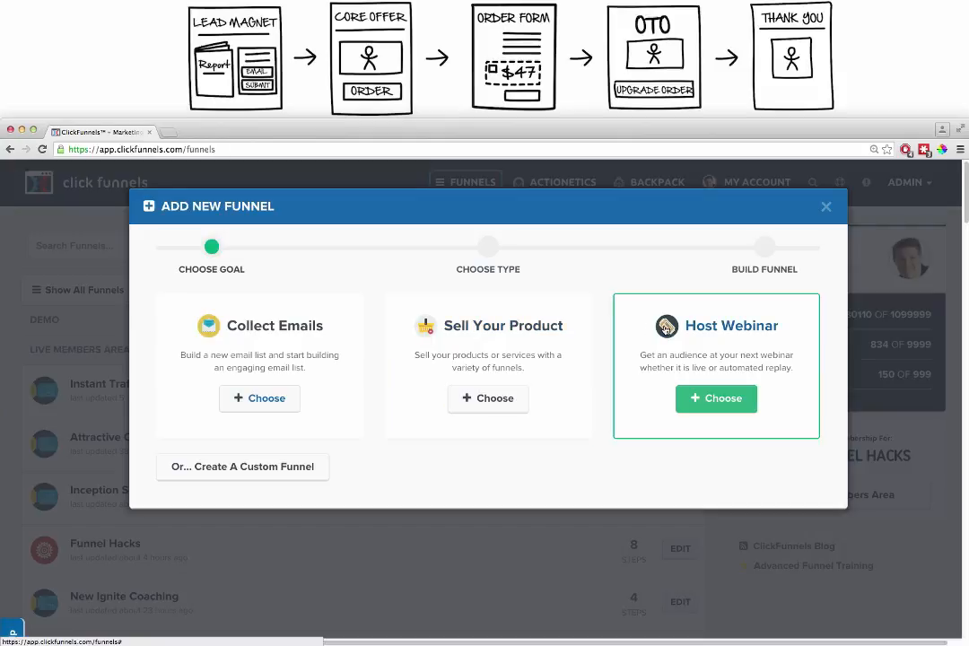
pyautogui.click(716, 403)
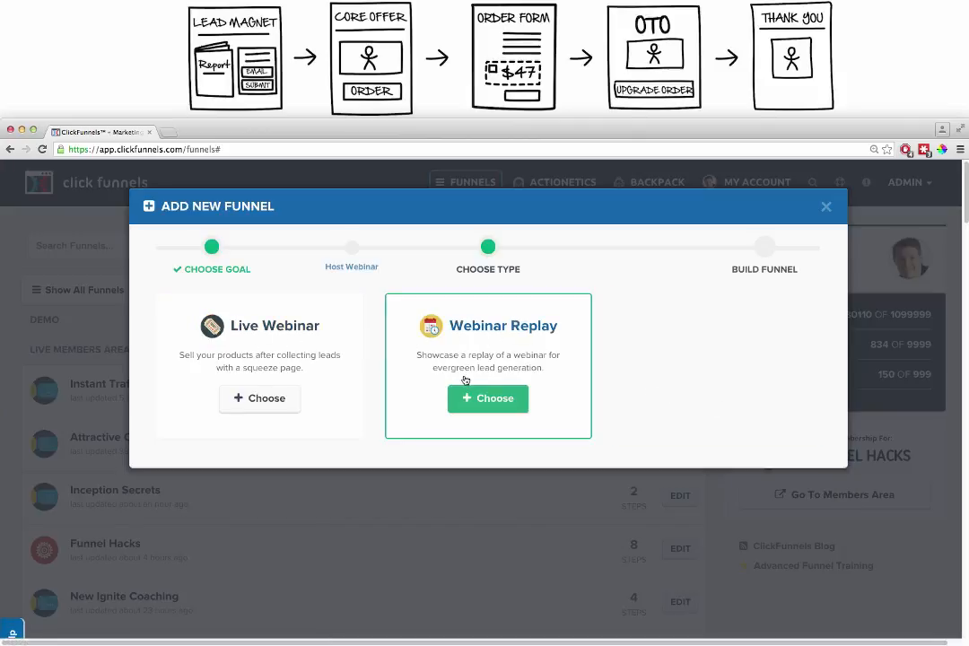
pyautogui.click(341, 268)
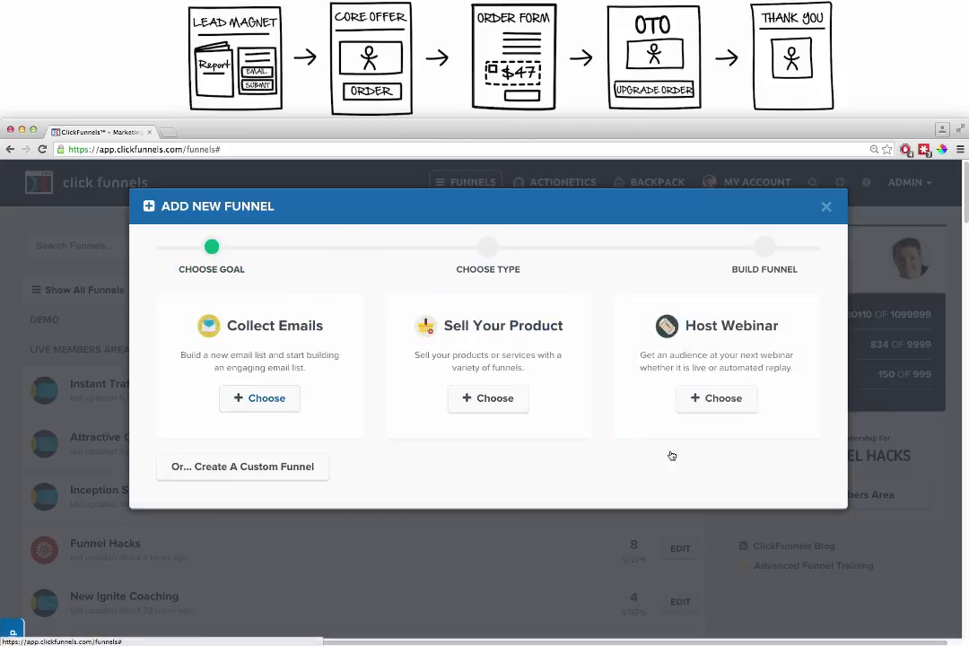
pyautogui.click(493, 356)
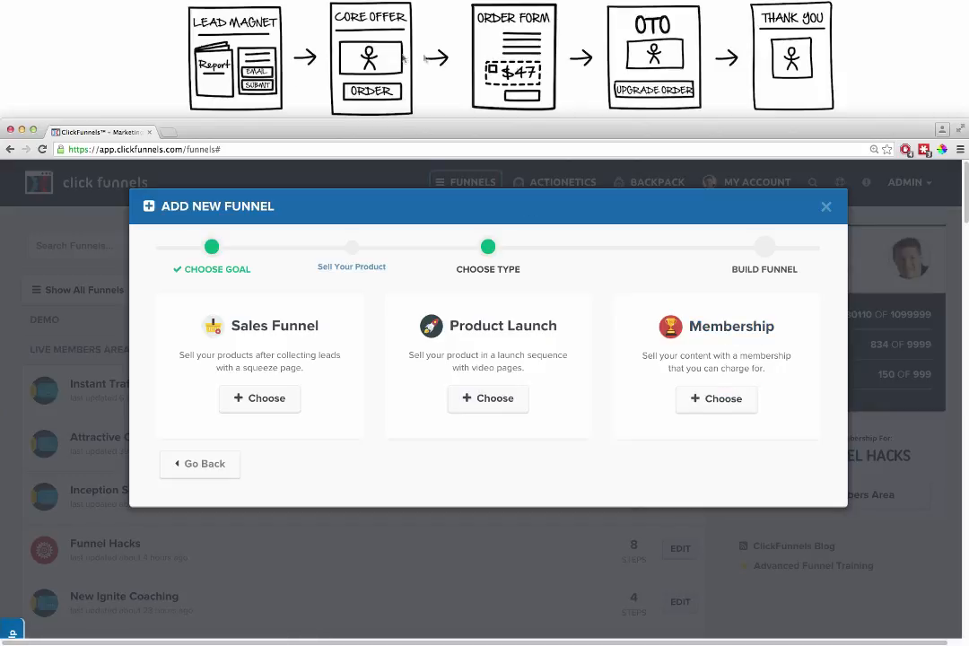
pyautogui.click(252, 397)
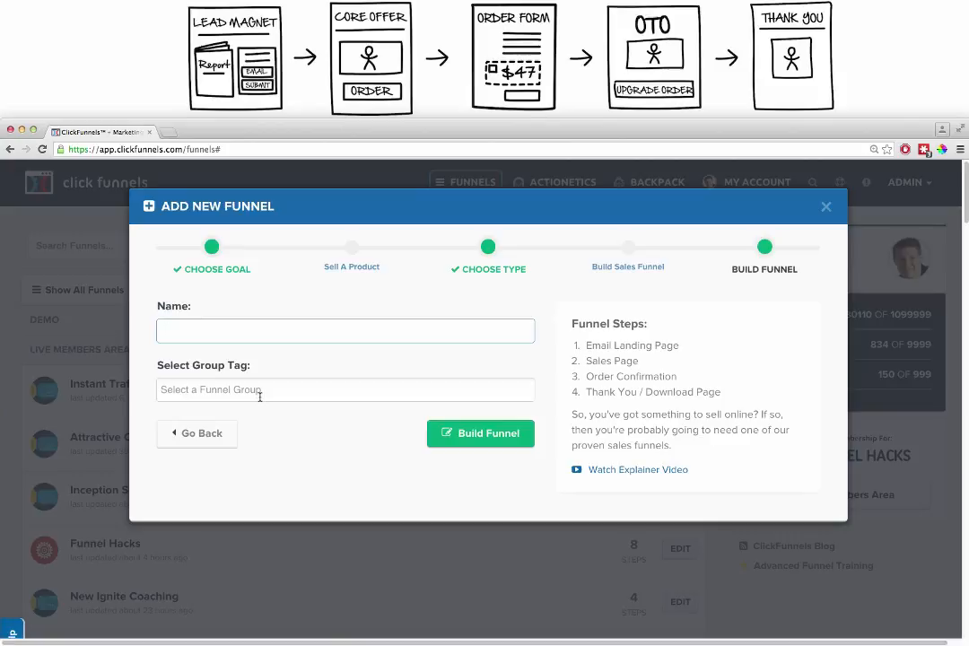
# - Name the funnel "Demo Funnel", assign it the group tag "demo" and build it
pyautogui.write('Demo Fune')
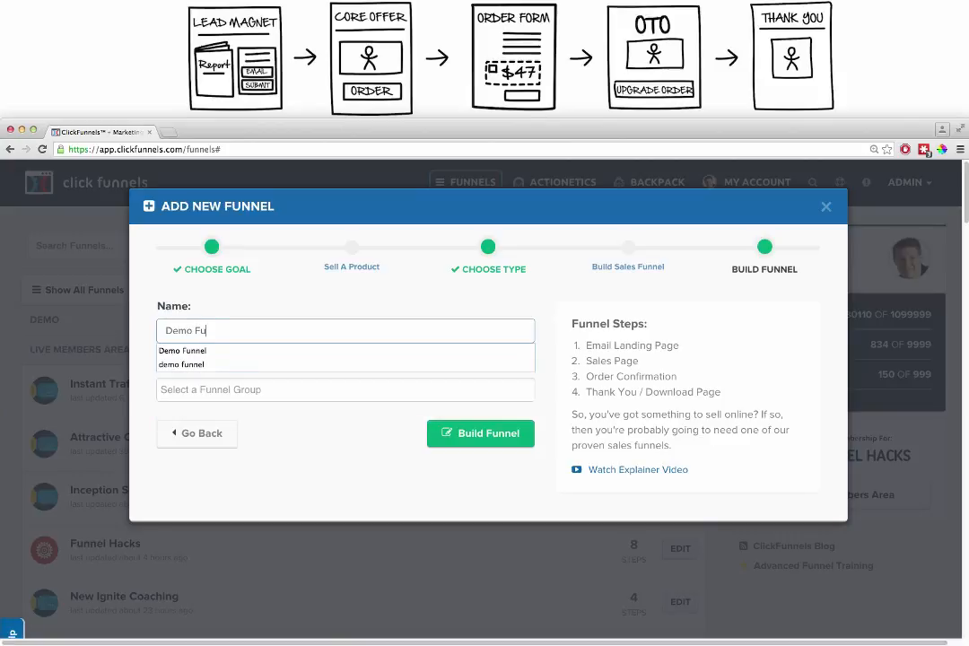
pyautogui.press('BackSpace')
pyautogui.write('nel')
pyautogui.press('Tab')
pyautogui.write('demo')
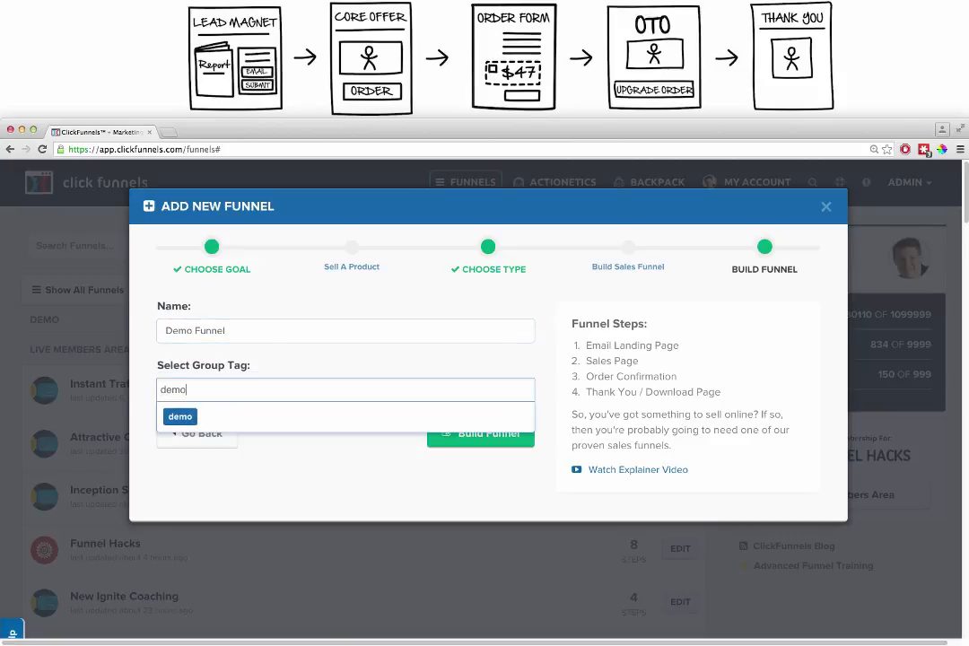
pyautogui.click(222, 418)
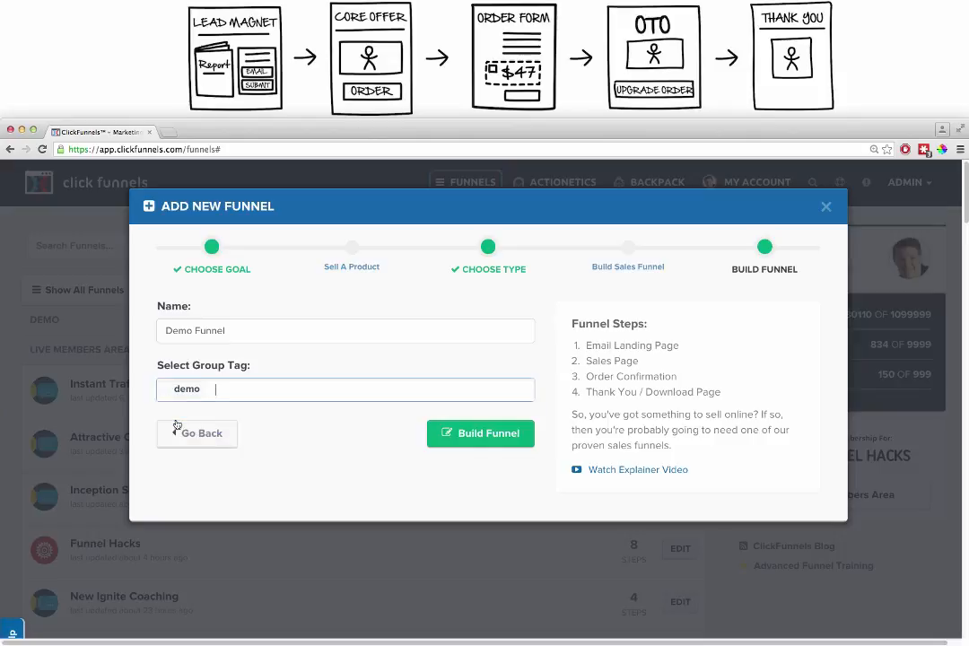
pyautogui.click(477, 436)
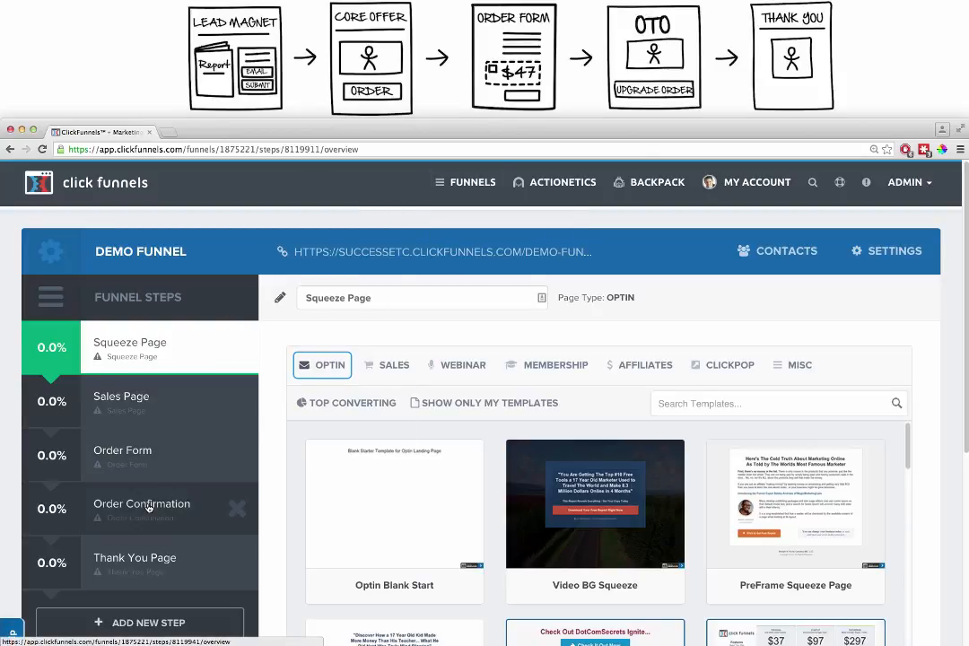
# - Delete the Order Confirmation step from the funnel
pyautogui.click(237, 509)
pyautogui.click(500, 212)
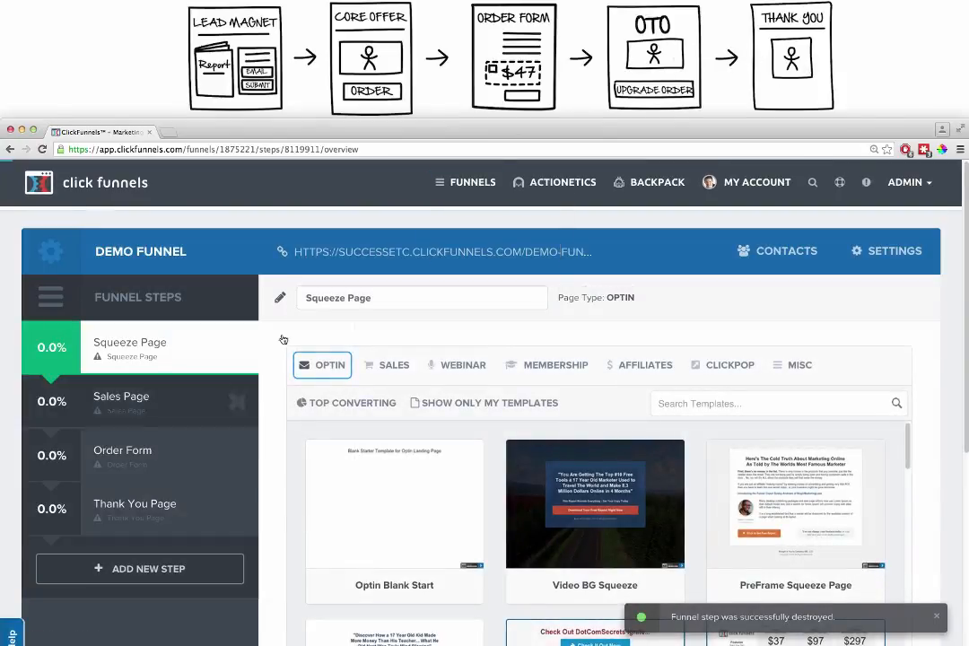
# - Add a funnel step named "OTO Page" and place it between the Order Form and the Thank You Page
pyautogui.click(135, 571)
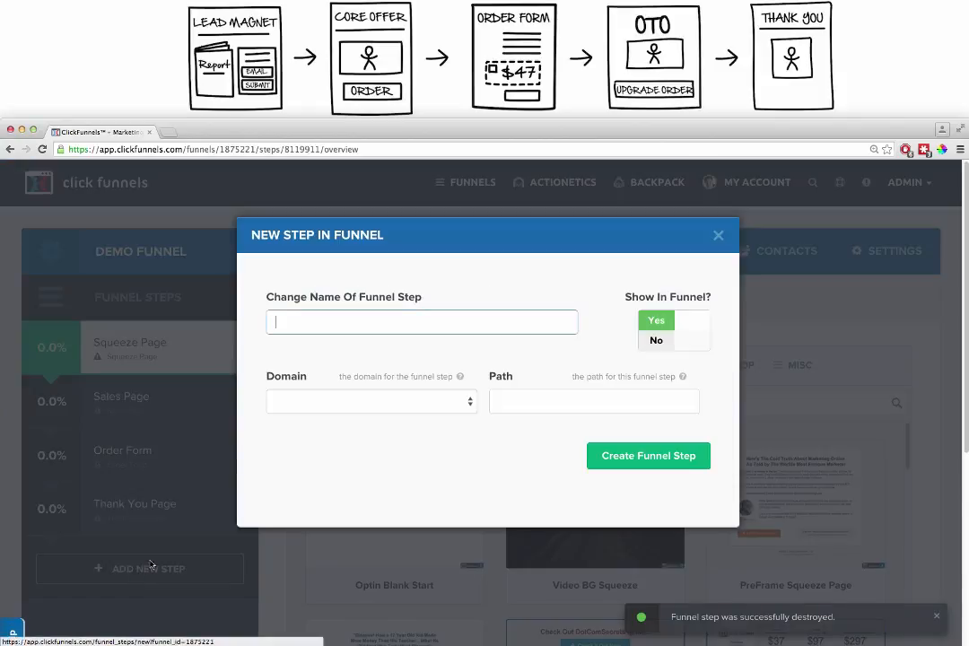
pyautogui.write('OTo')
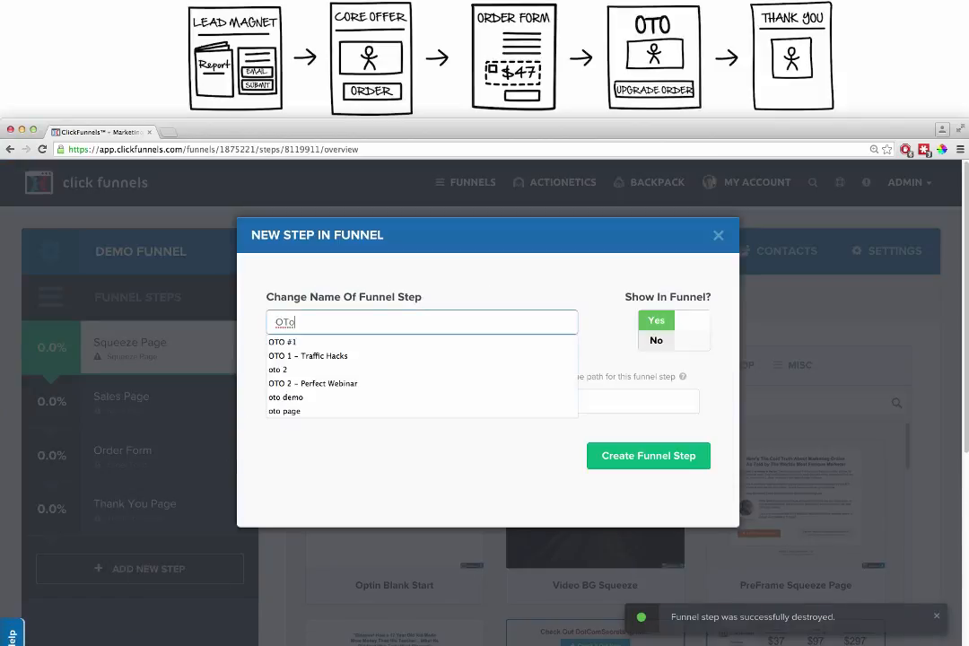
pyautogui.write(' Page')
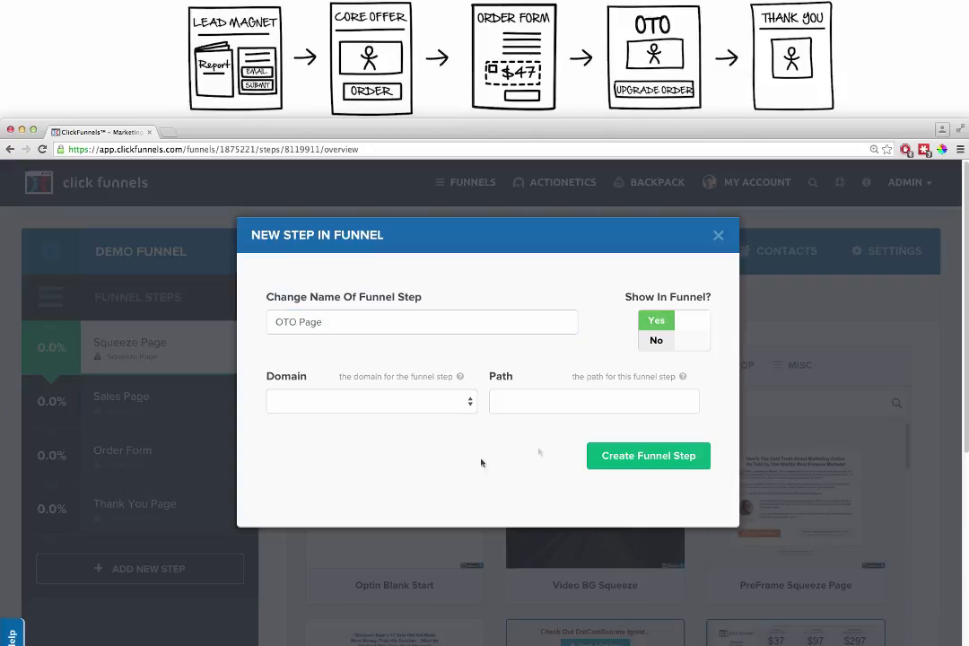
pyautogui.click(641, 456)
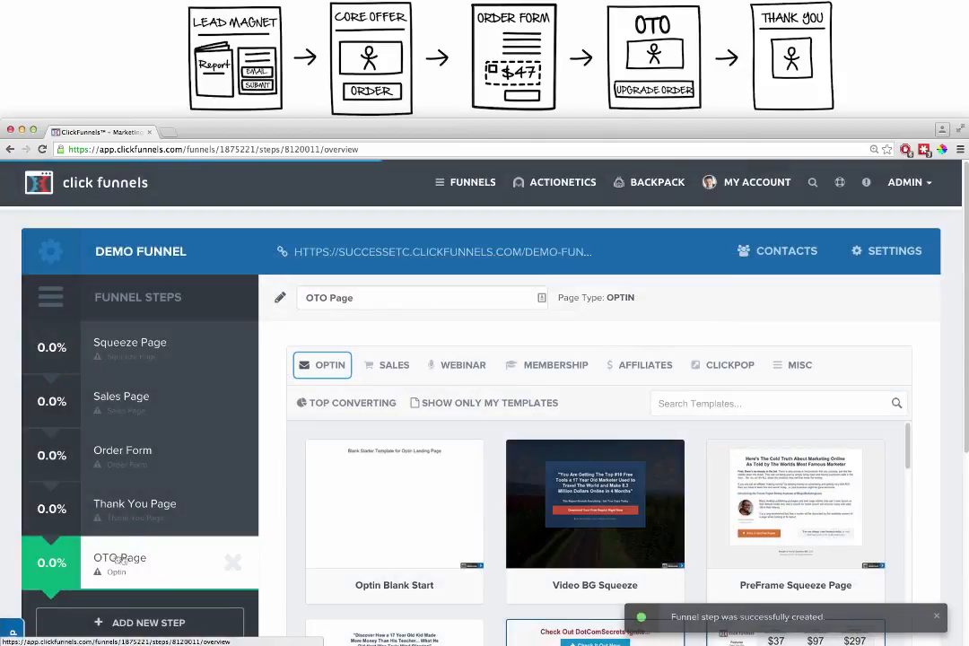
pyautogui.moveTo(121, 559); pyautogui.dragTo(130, 504)
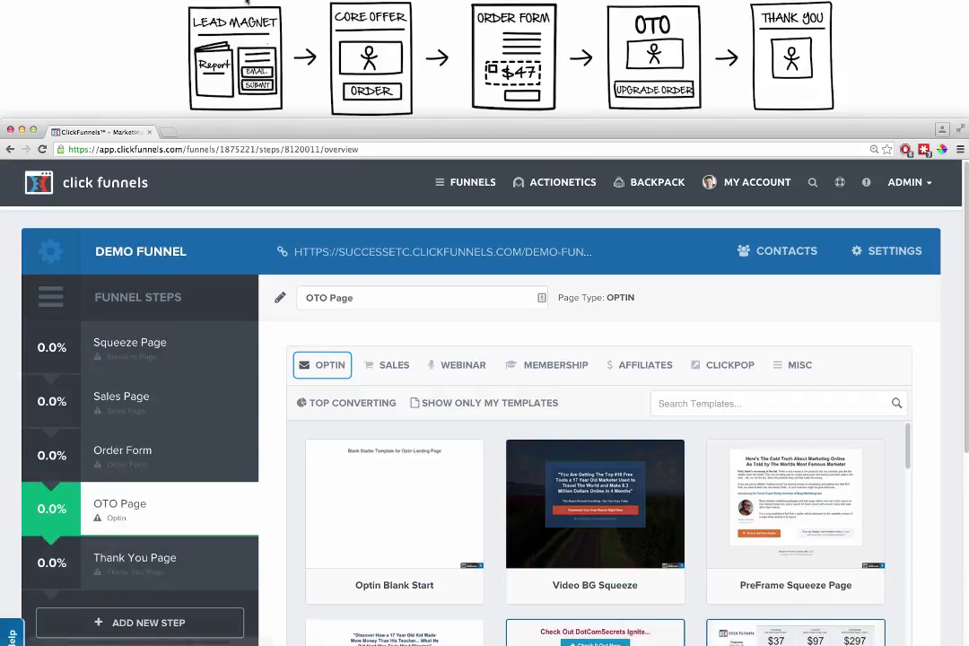
# - Apply the "Dark Optin Box" optin template to the Squeeze Page step
pyautogui.click(142, 349)
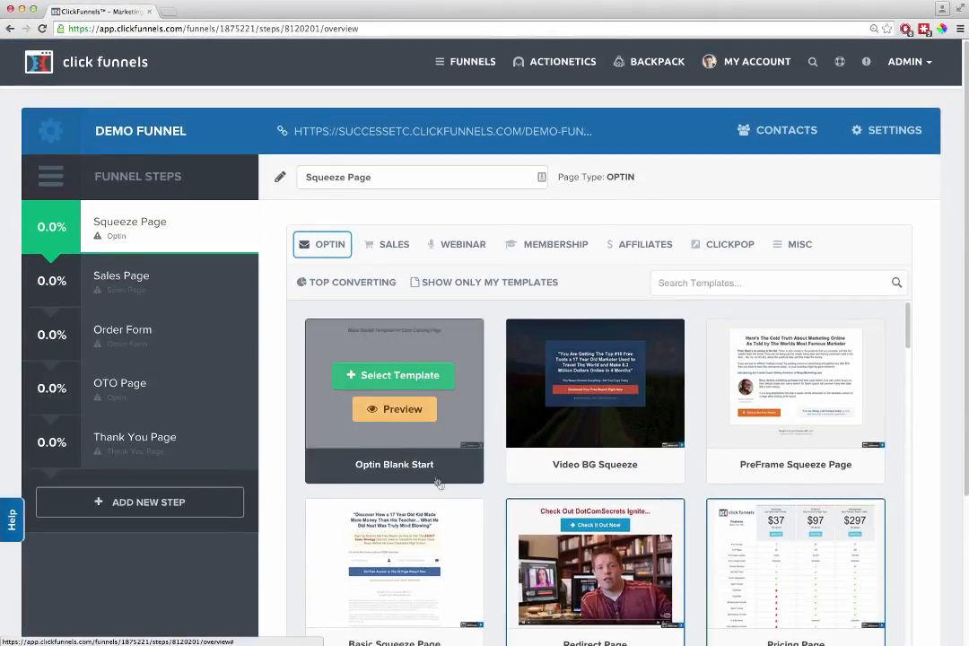
pyautogui.scroll(-3, 395, 494)
pyautogui.scroll(-8, 491, 535)
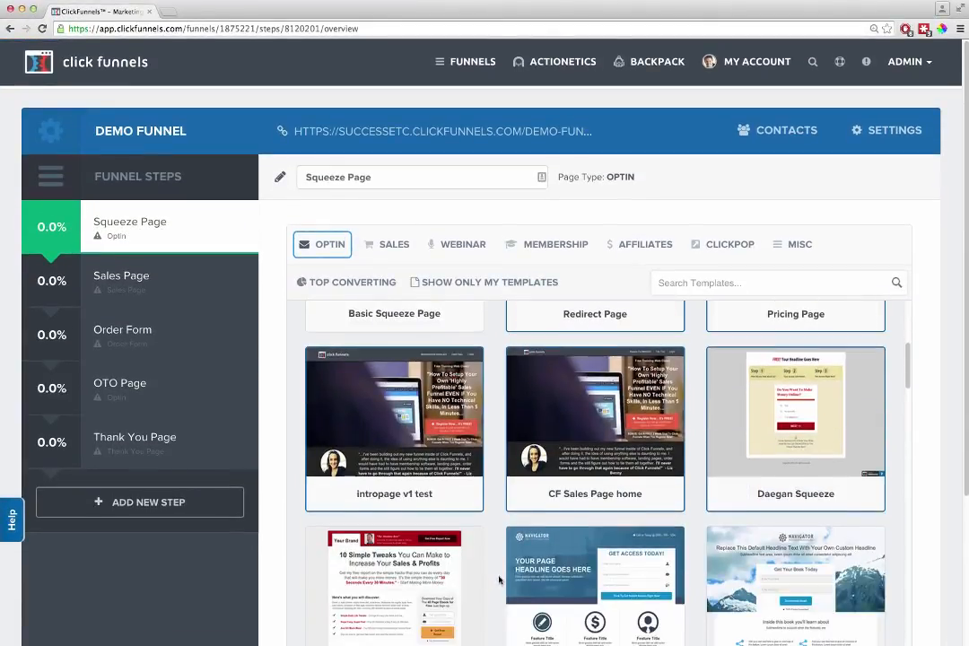
pyautogui.scroll(-10, 501, 596)
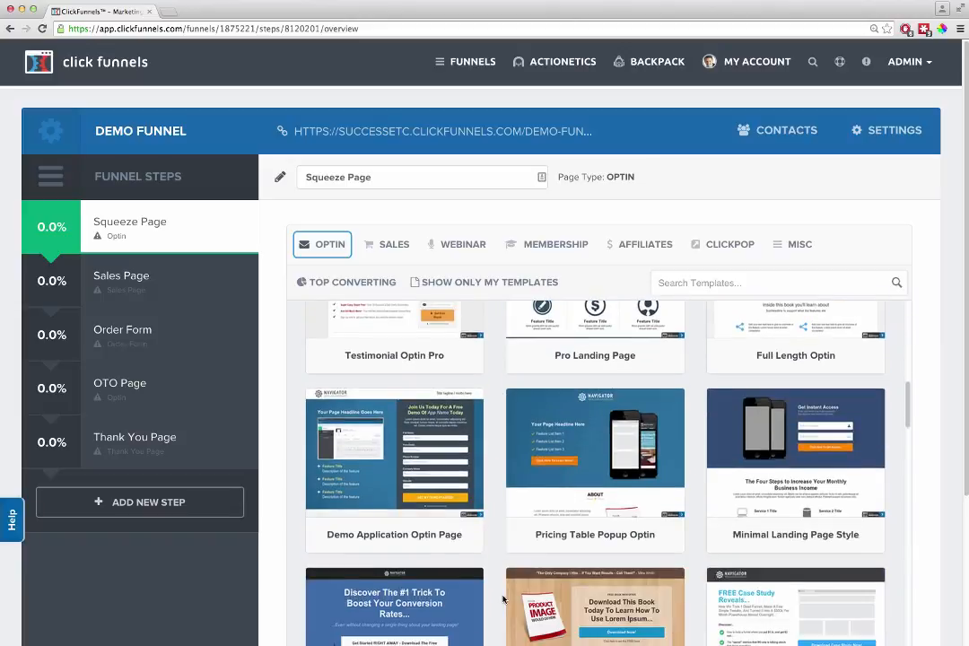
pyautogui.scroll(-9, 507, 610)
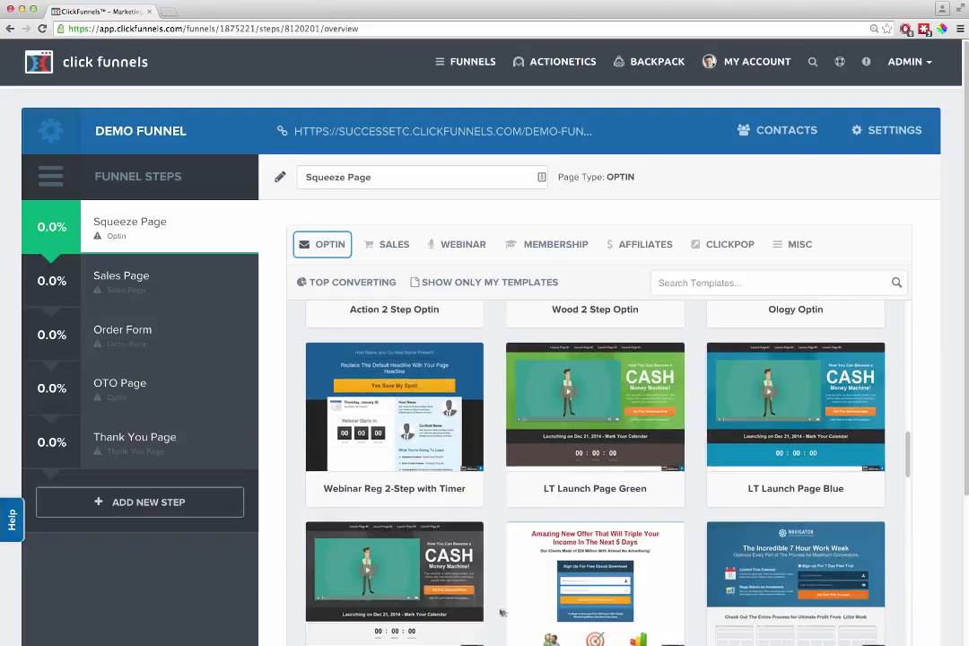
pyautogui.scroll(-9, 499, 615)
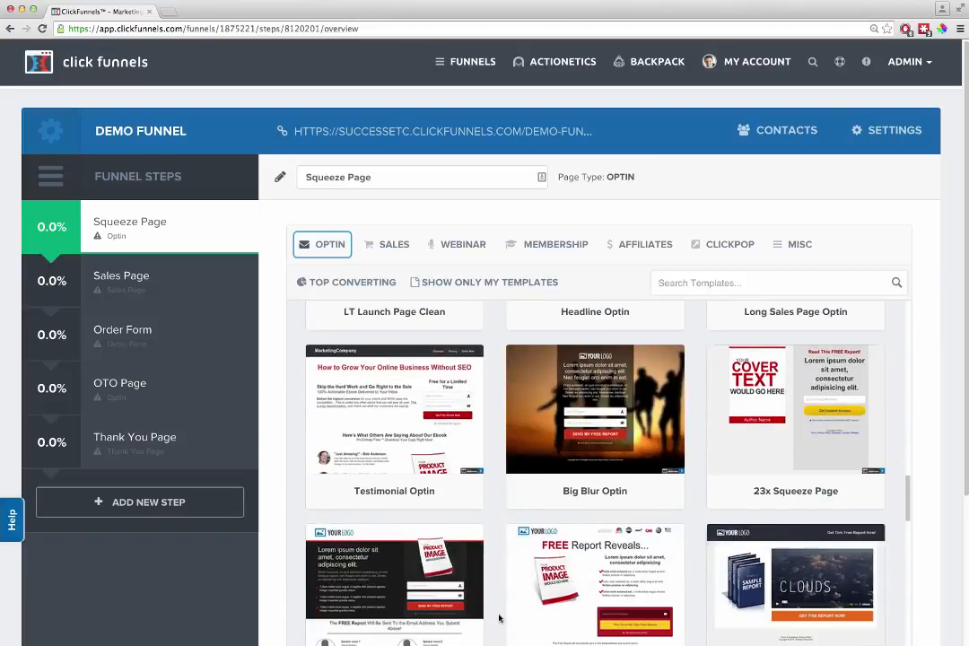
pyautogui.scroll(-5, 496, 618)
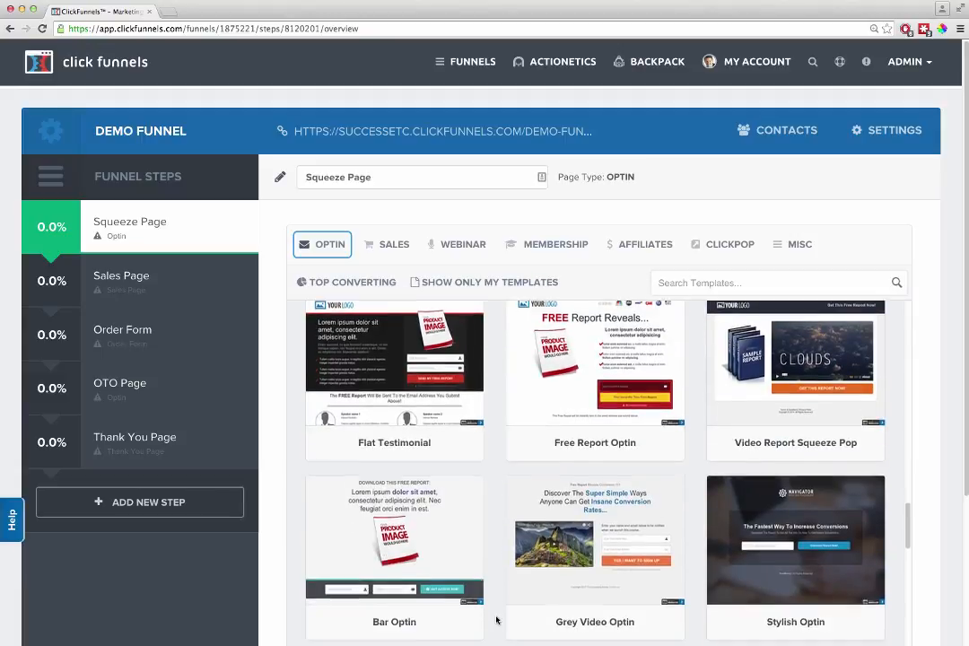
pyautogui.scroll(-9, 496, 622)
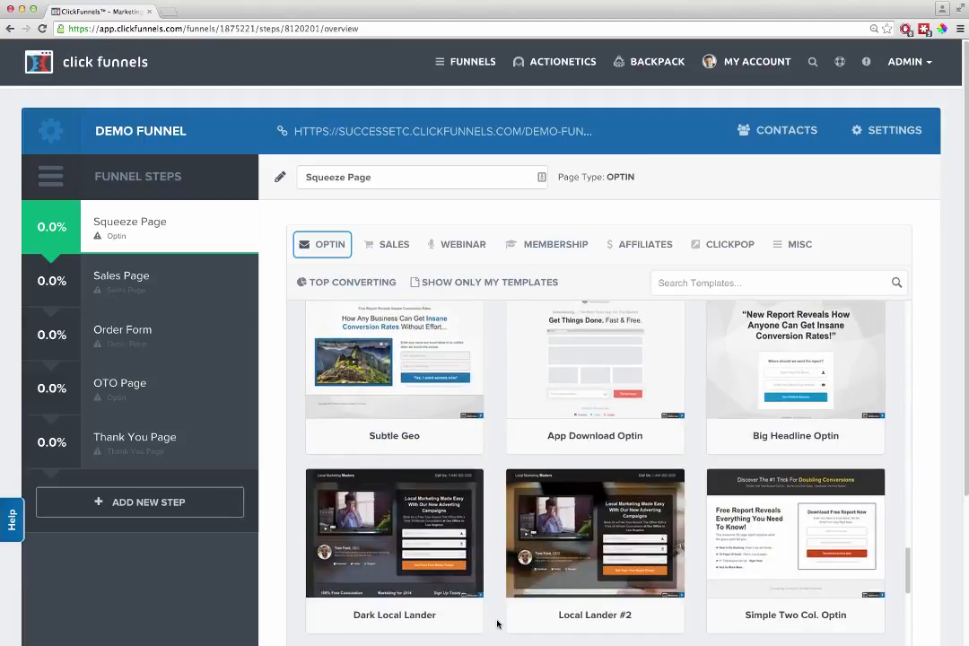
pyautogui.scroll(-7, 497, 623)
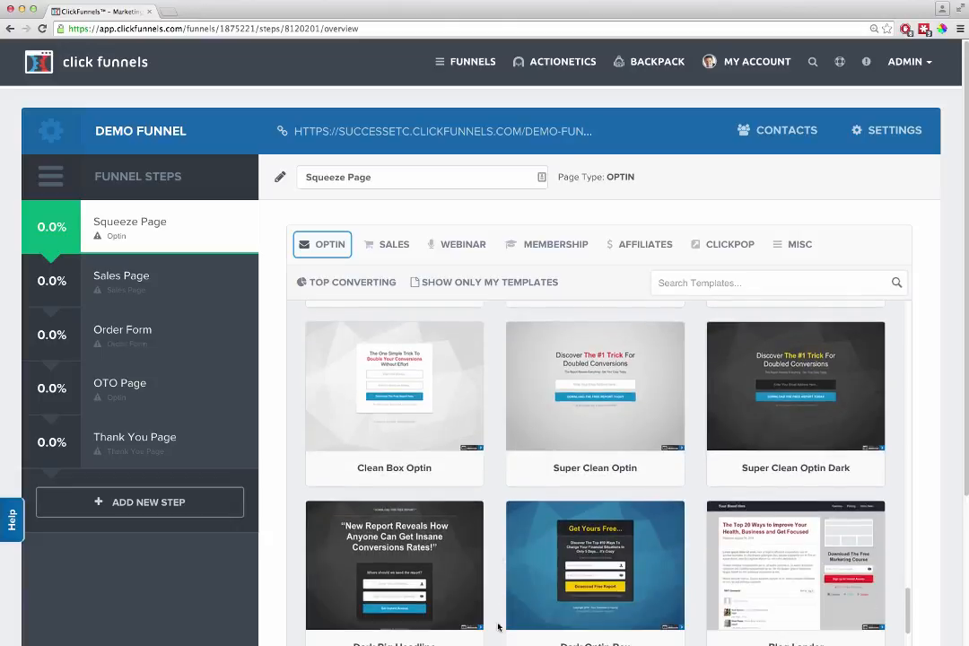
pyautogui.moveTo(583, 503)
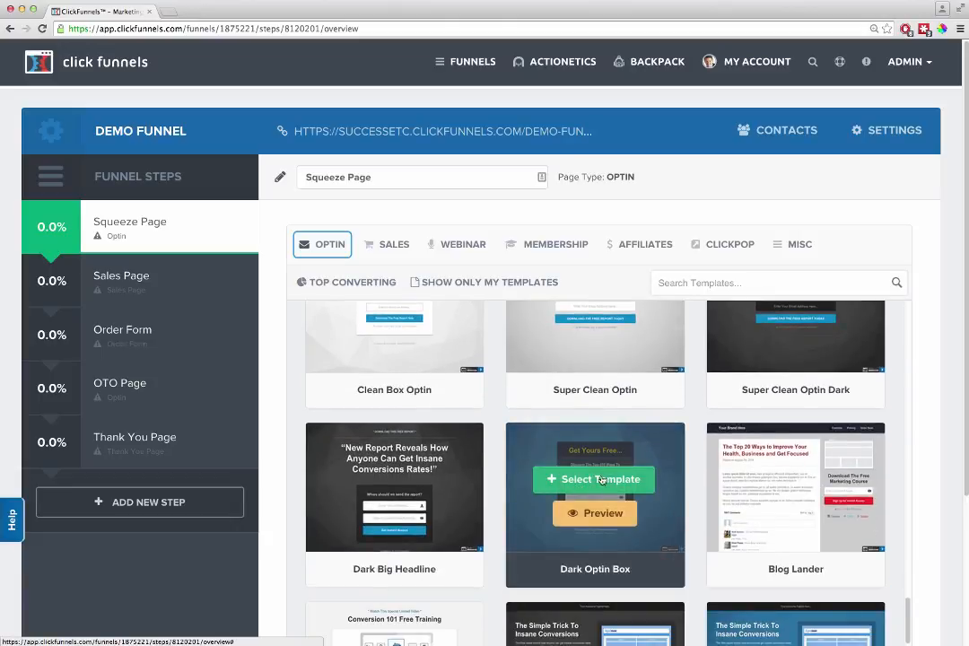
pyautogui.click(599, 479)
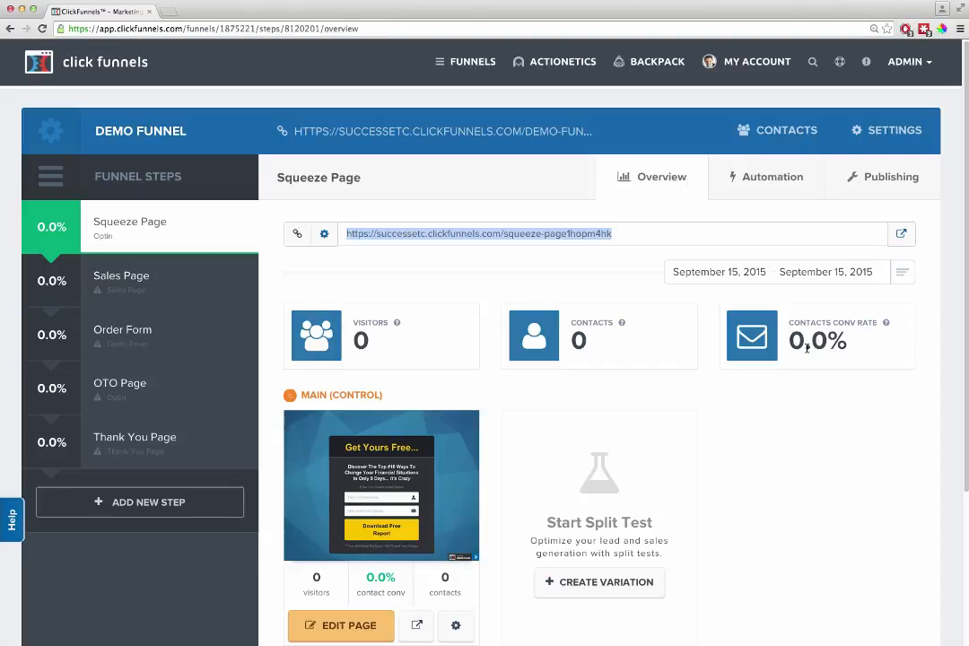
# - Open the squeeze page for editing and replace the "Get Yours Free..." headline with "Get My Cool Thing Now!"
pyautogui.scroll(-2, 654, 492)
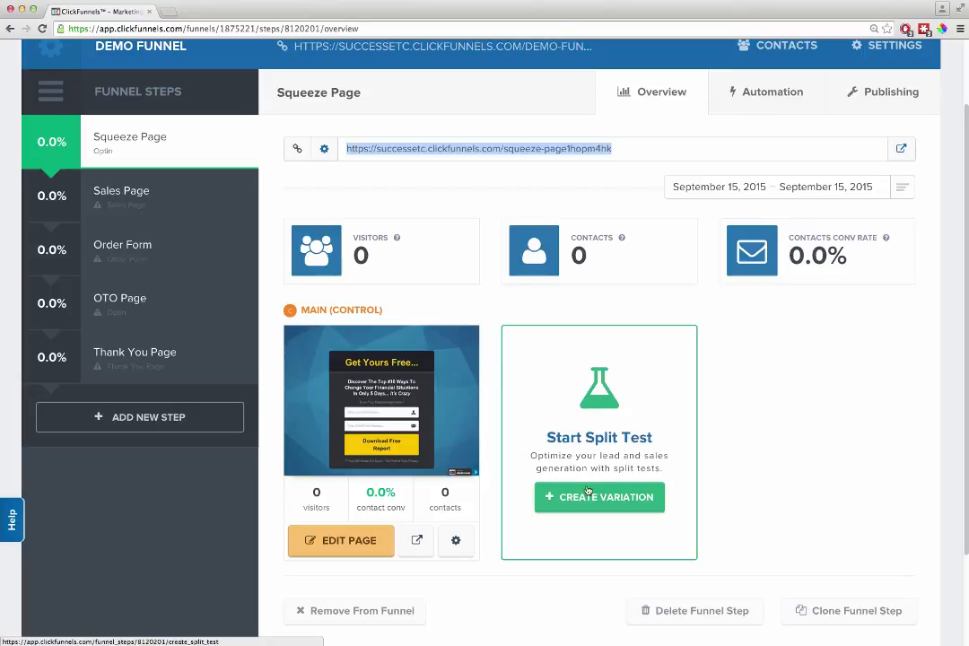
pyautogui.click(346, 539)
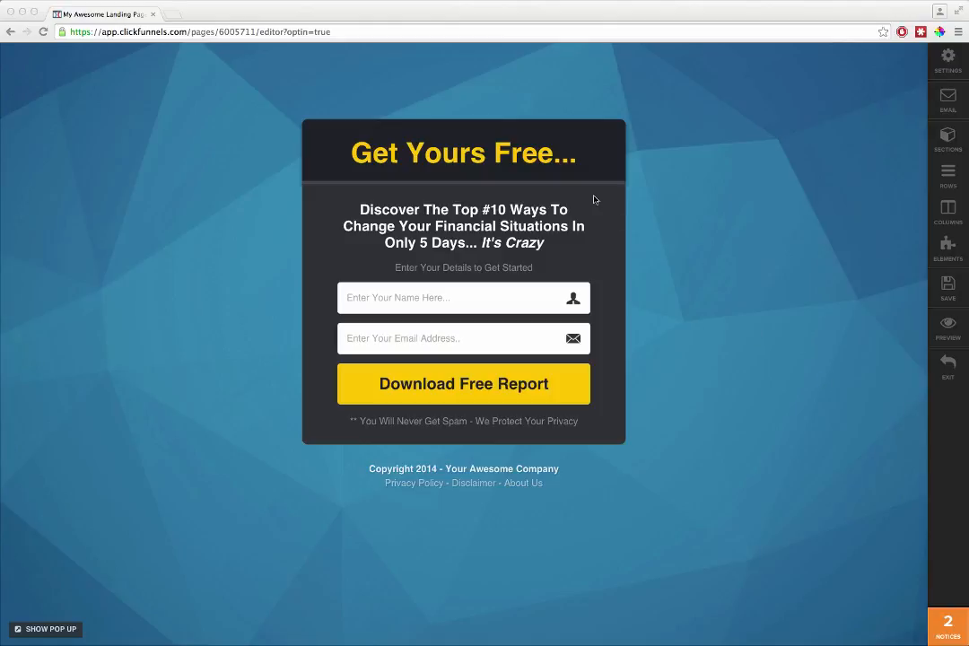
pyautogui.click(520, 155)
pyautogui.tripleClick(471, 154)
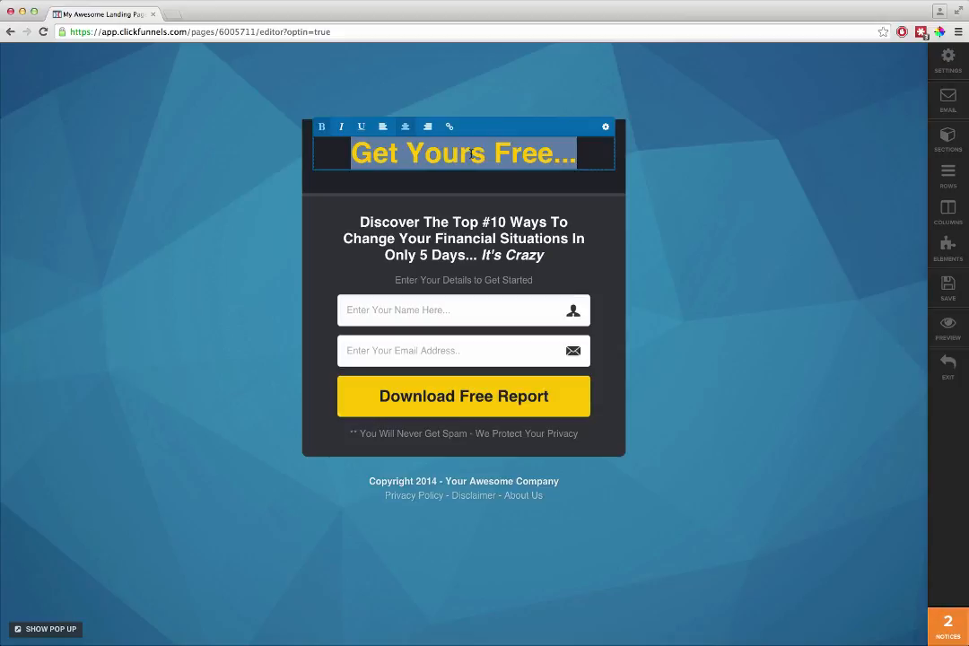
pyautogui.write('Get My Cool Thing Now!')
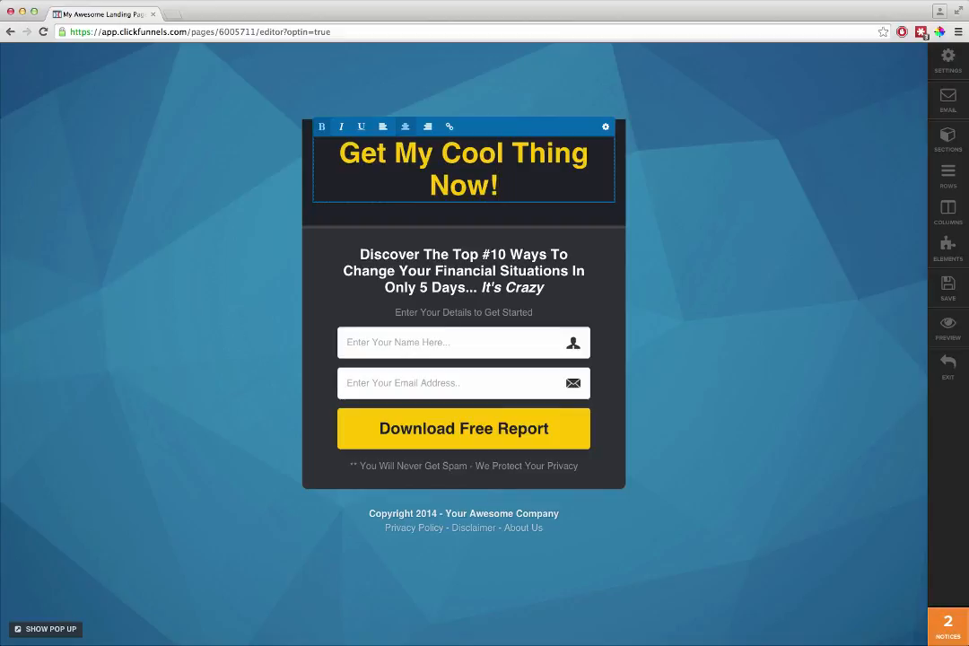
# - Set the text size of the "Get My Cool Thing Now!" headline to 37px
pyautogui.click(606, 126)
pyautogui.click(816, 383)
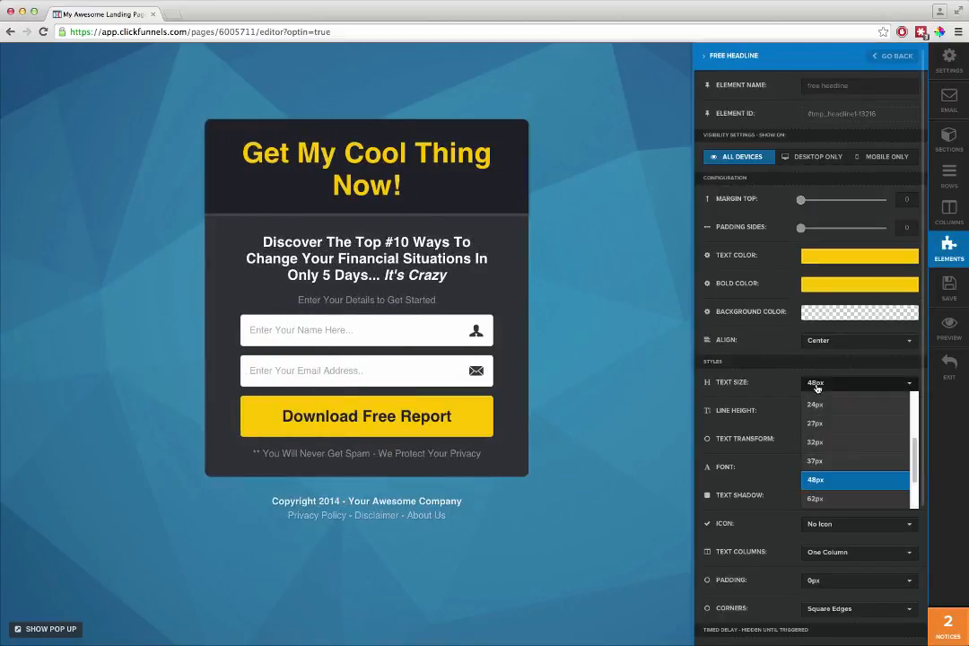
pyautogui.click(815, 460)
pyautogui.click(547, 220)
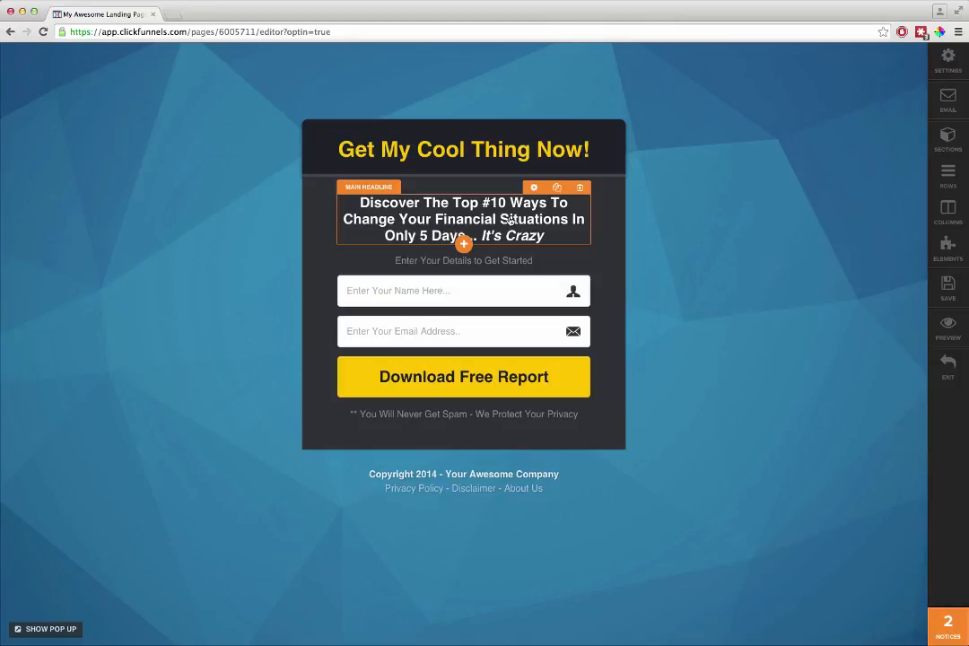
# - Move the "Discover The Top #10 Ways" headline directly beneath the yellow headline and set its text size to 27px
pyautogui.moveTo(509, 220); pyautogui.dragTo(495, 171)
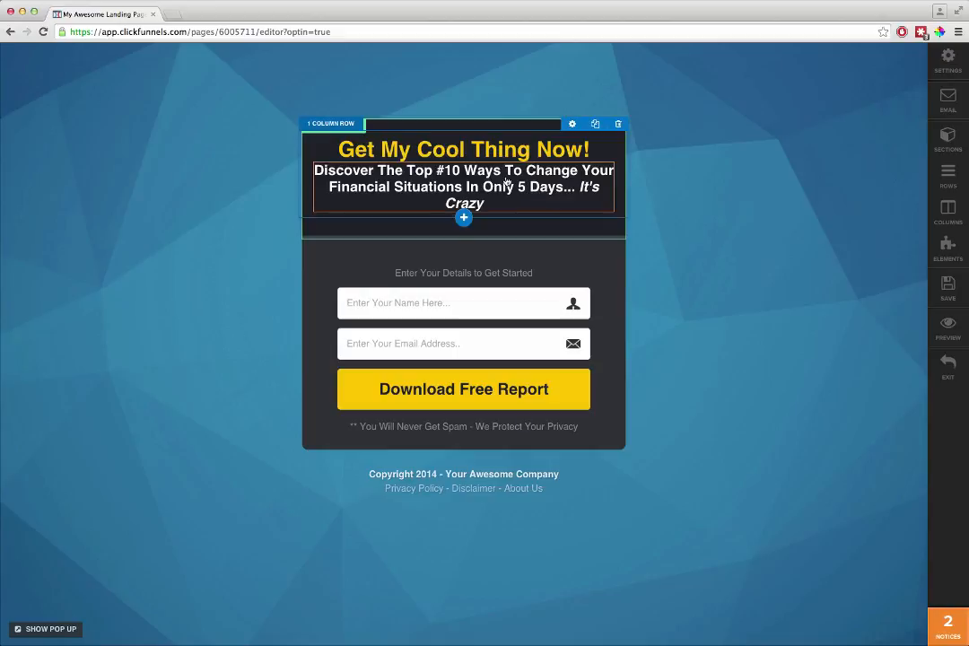
pyautogui.click(544, 166)
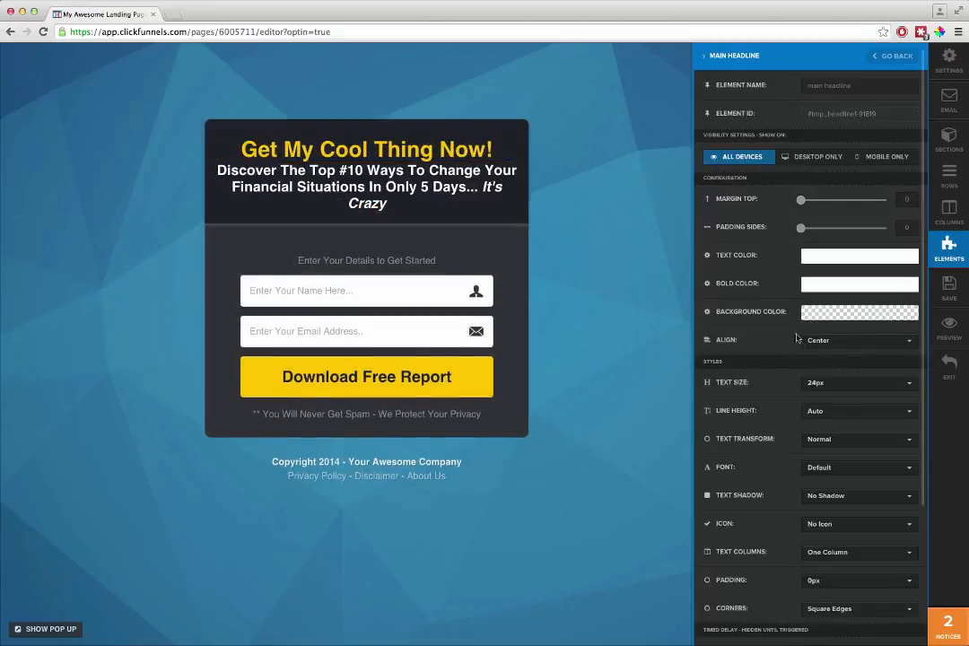
pyautogui.click(818, 383)
pyautogui.click(821, 499)
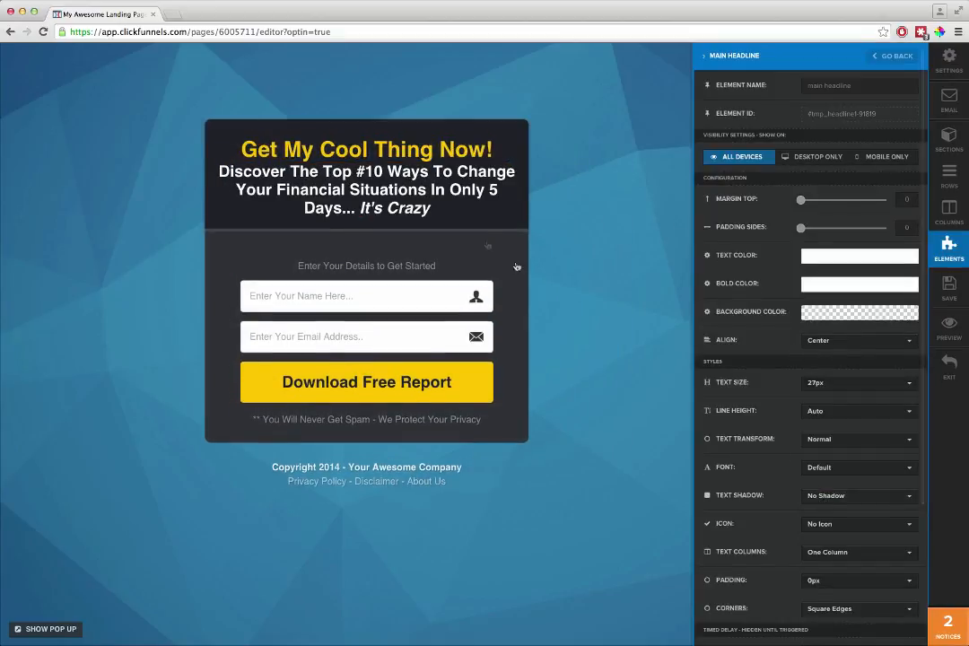
pyautogui.click(421, 170)
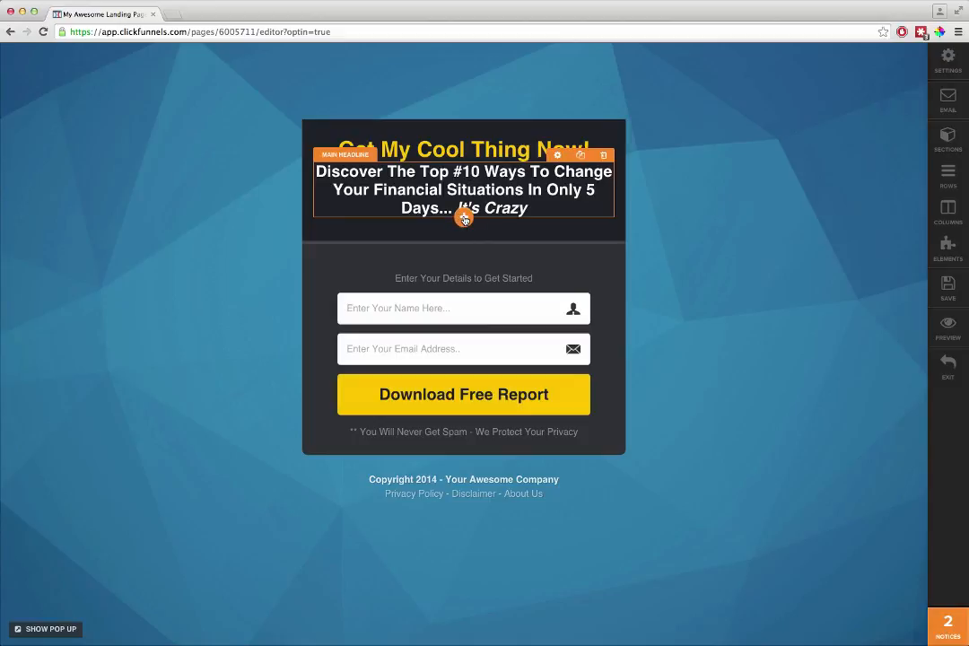
# - Add a Video element directly beneath the white "Discover The Top #10 Ways" headline
pyautogui.click(464, 218)
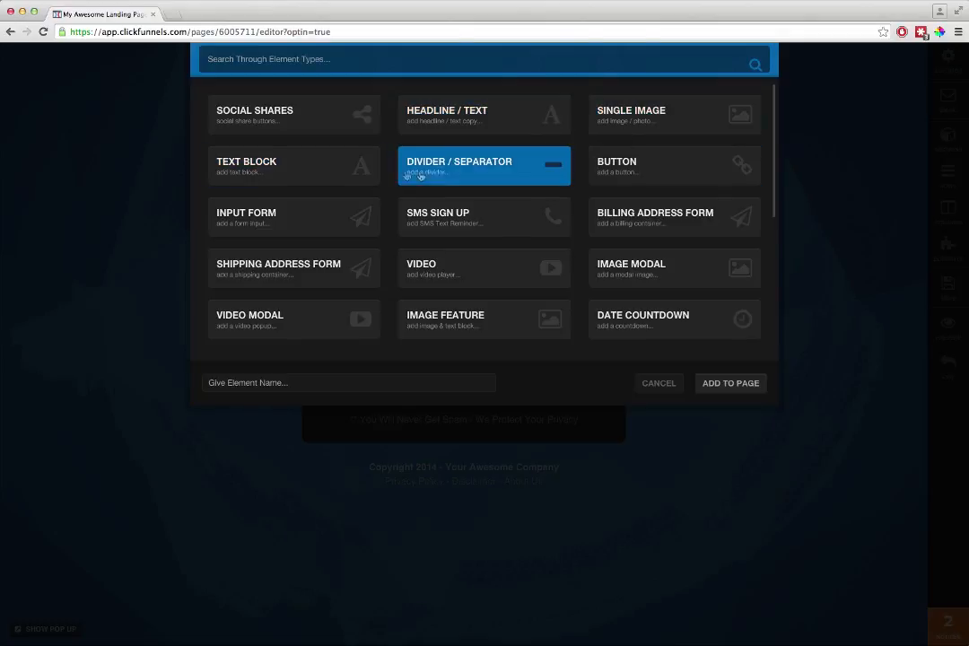
pyautogui.scroll(-3, 395, 279)
pyautogui.scroll(-2, 395, 279)
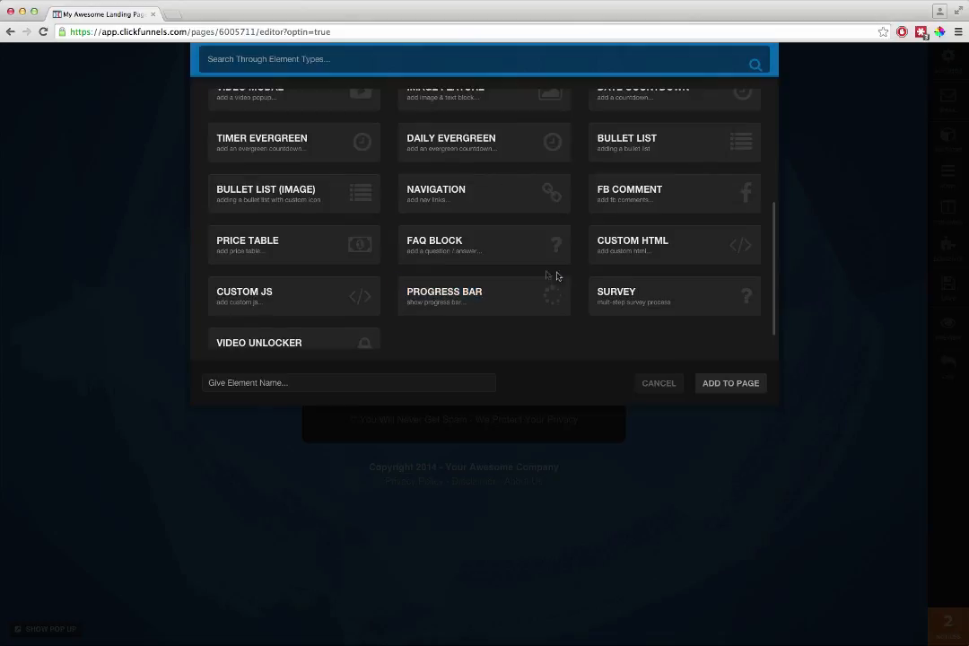
pyautogui.scroll(5, 390, 294)
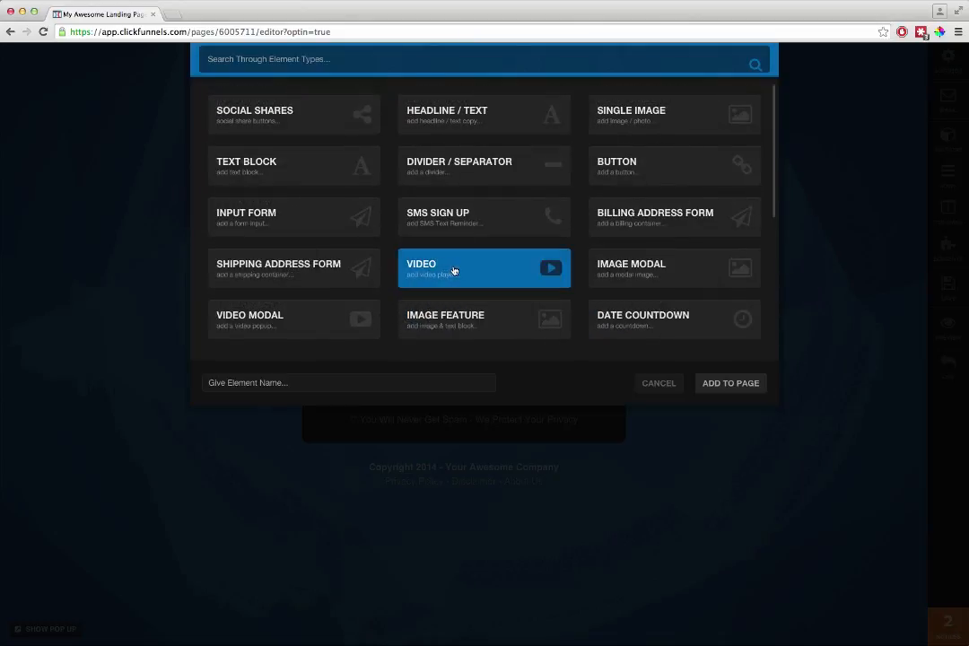
pyautogui.click(453, 271)
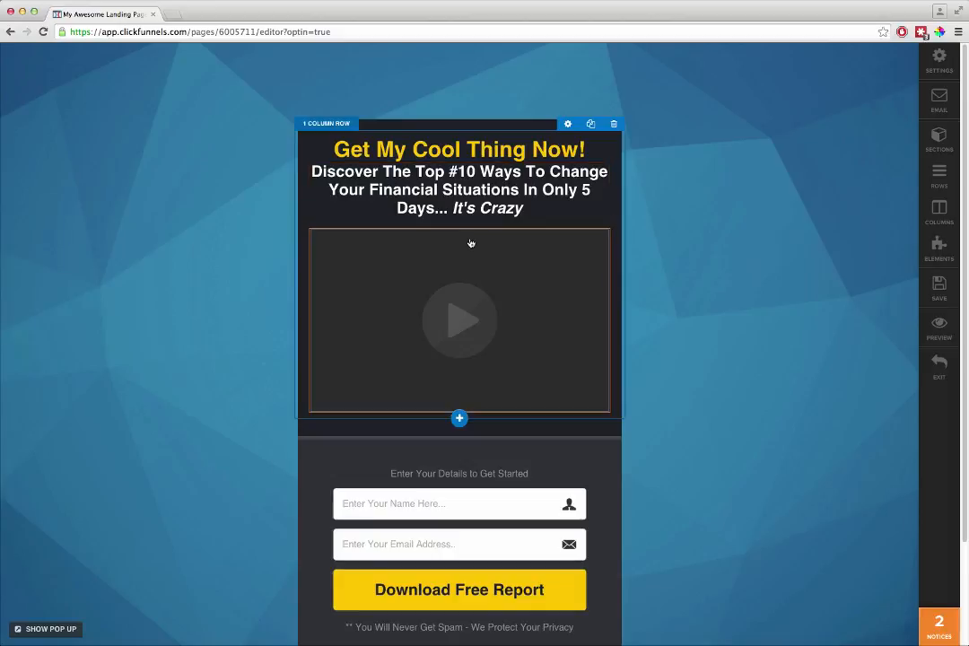
# - Widen the main headline section beyond its Extra Small width so it can hold two columns
pyautogui.click(565, 127)
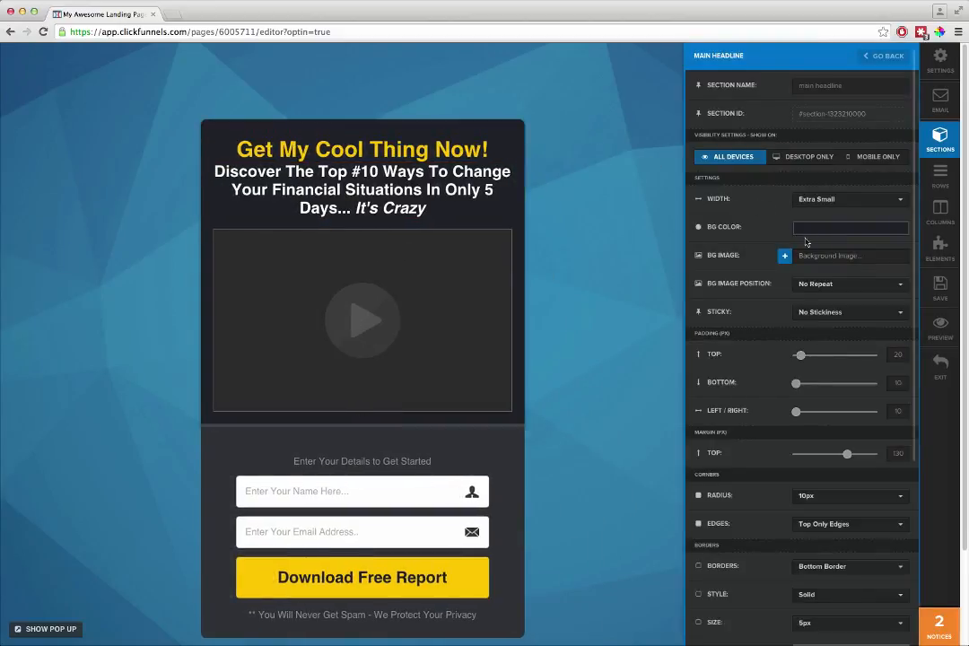
pyautogui.click(819, 203)
pyautogui.click(812, 236)
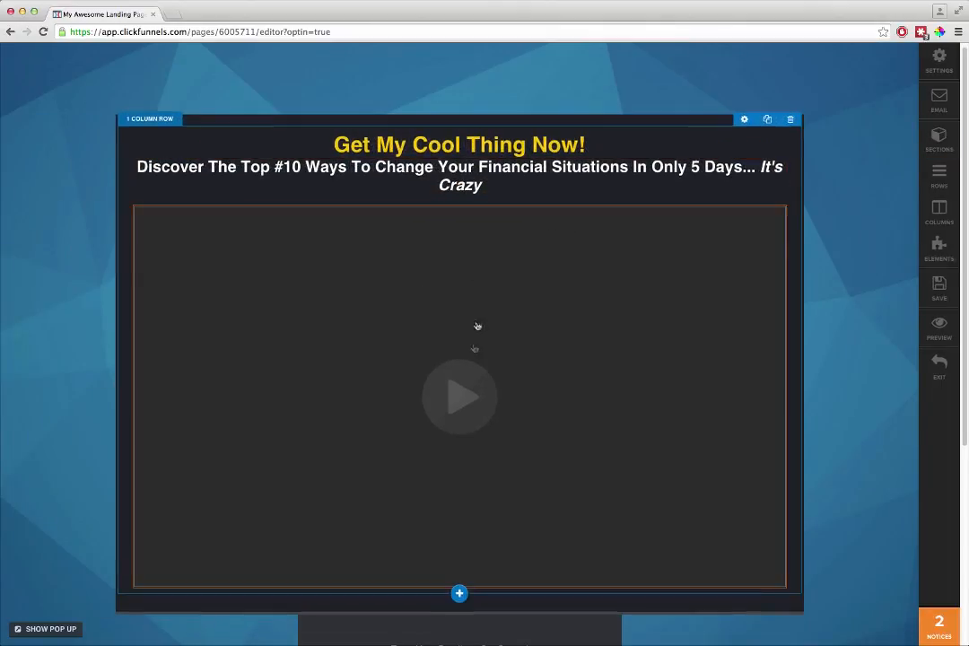
# - Add a two-column row below the headline row, with the video in its left column and the optin form in its right
pyautogui.click(459, 592)
pyautogui.click(461, 119)
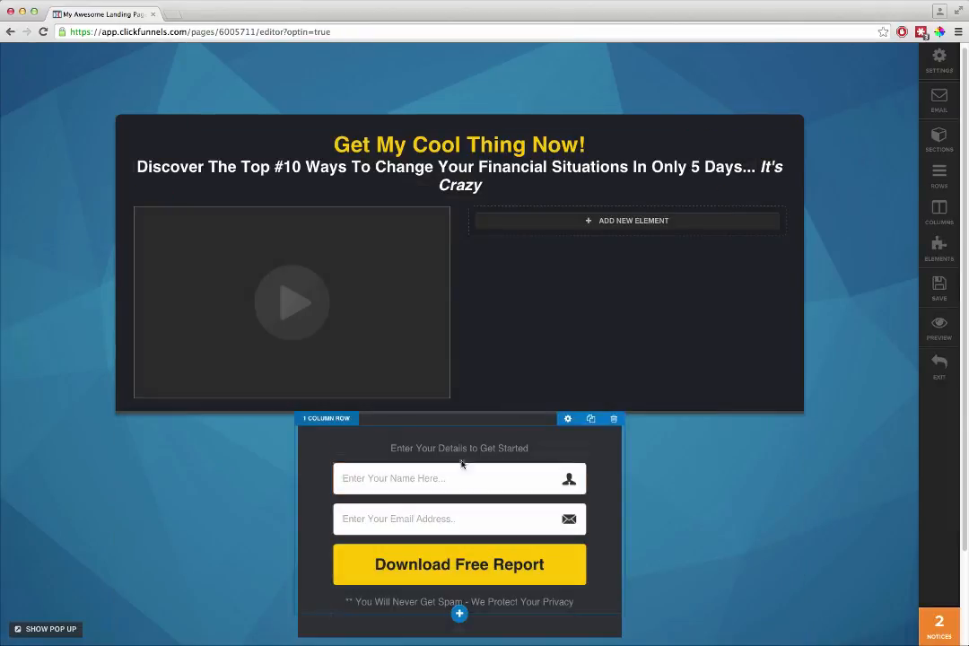
pyautogui.moveTo(460, 402); pyautogui.dragTo(612, 226)
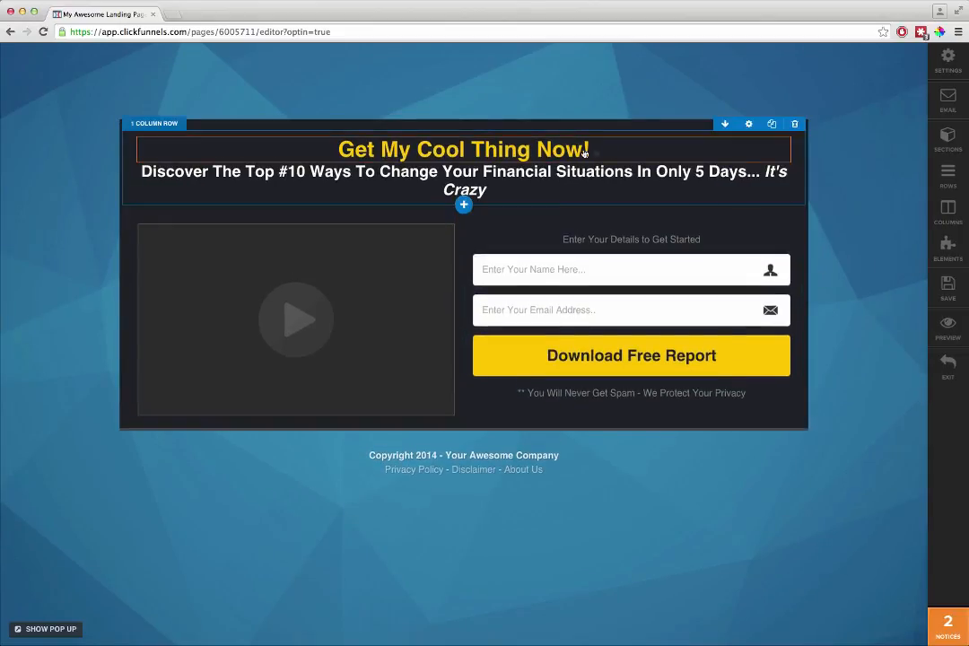
# - Set the text size of the yellow "Get My Cool Thing Now!" headline to 62px
pyautogui.click(734, 130)
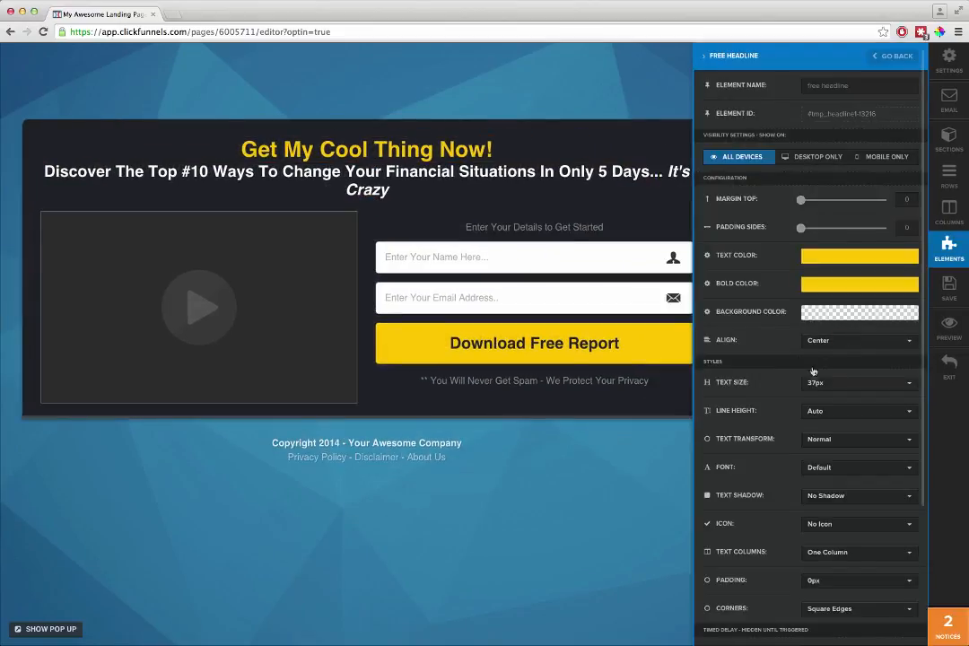
pyautogui.click(843, 382)
pyautogui.scroll(-2, 830, 488)
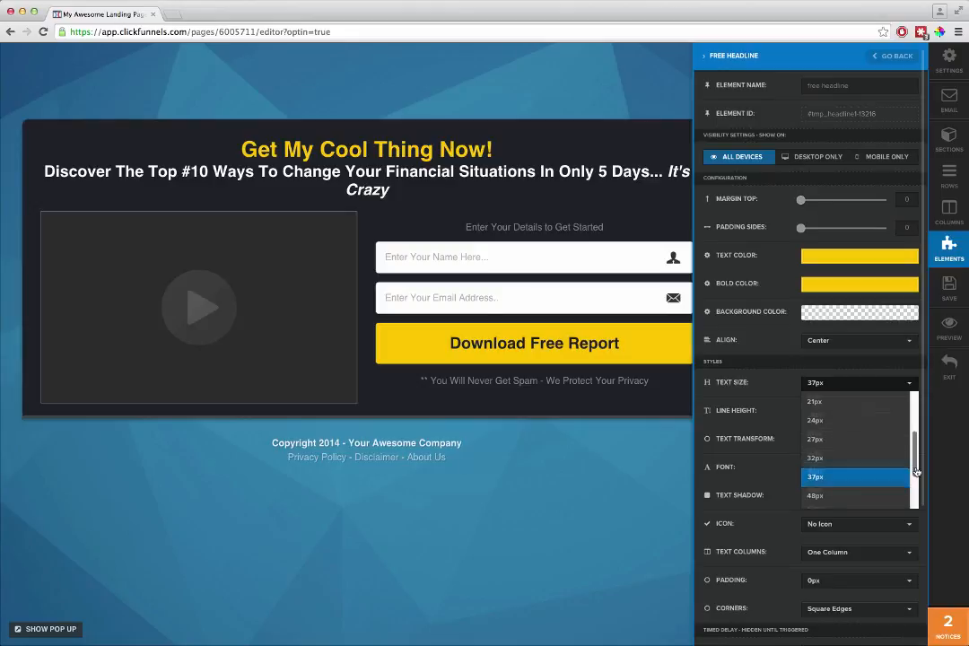
pyautogui.click(820, 453)
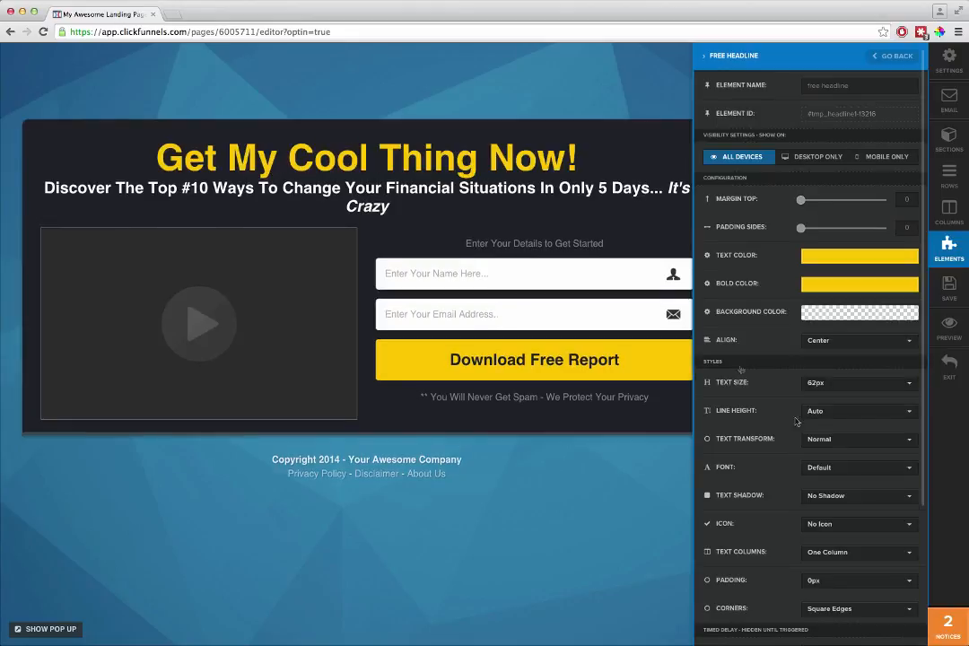
# - Increase the text size of the "Discover The Top #10 Ways" headline to 37px
pyautogui.click(580, 213)
pyautogui.moveTo(728, 197)
pyautogui.click(733, 172)
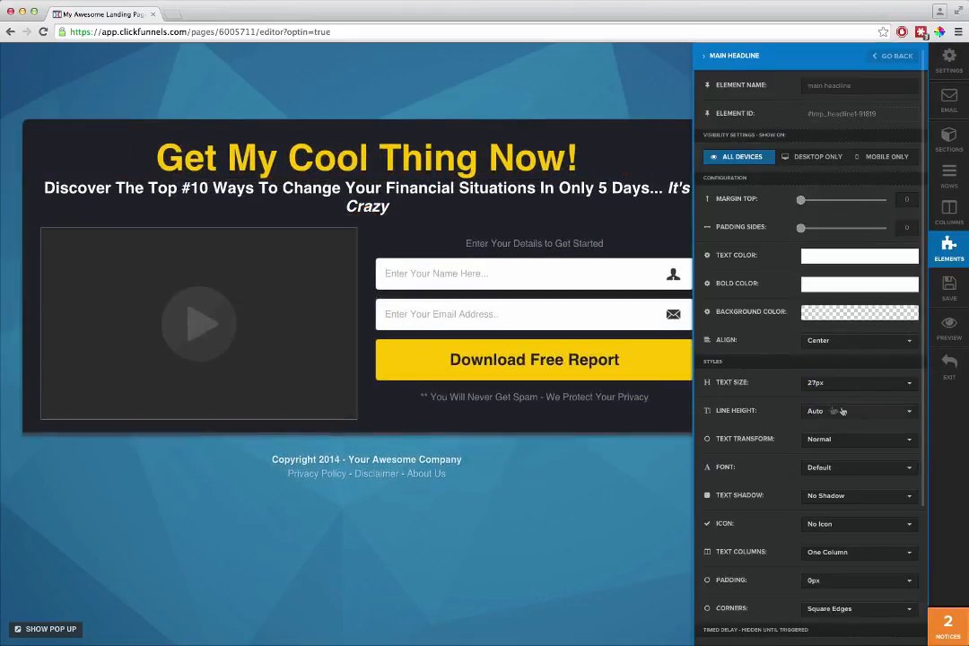
pyautogui.click(817, 386)
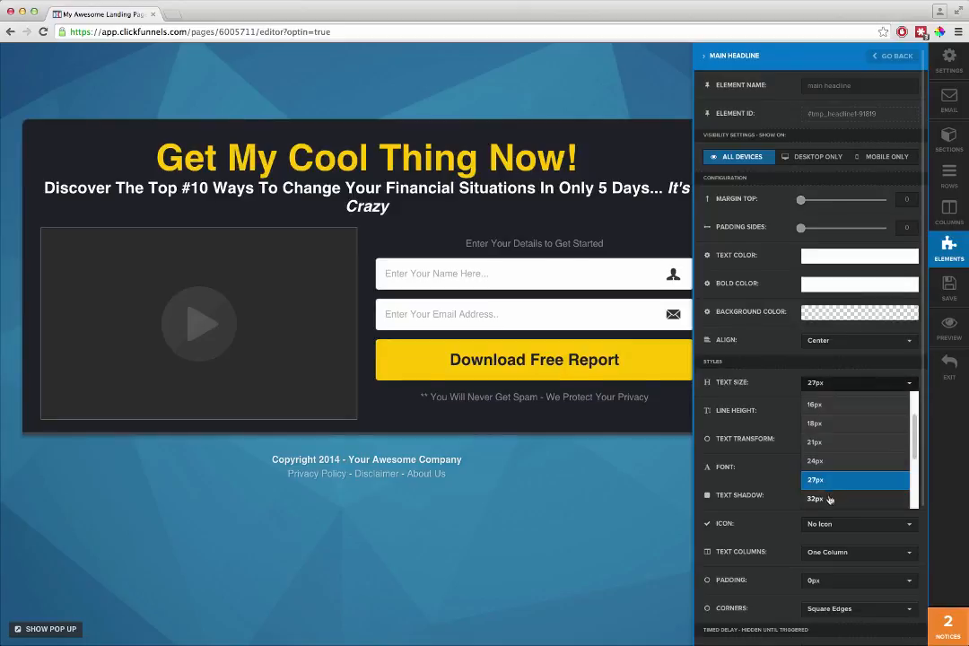
pyautogui.click(828, 498)
pyautogui.click(841, 386)
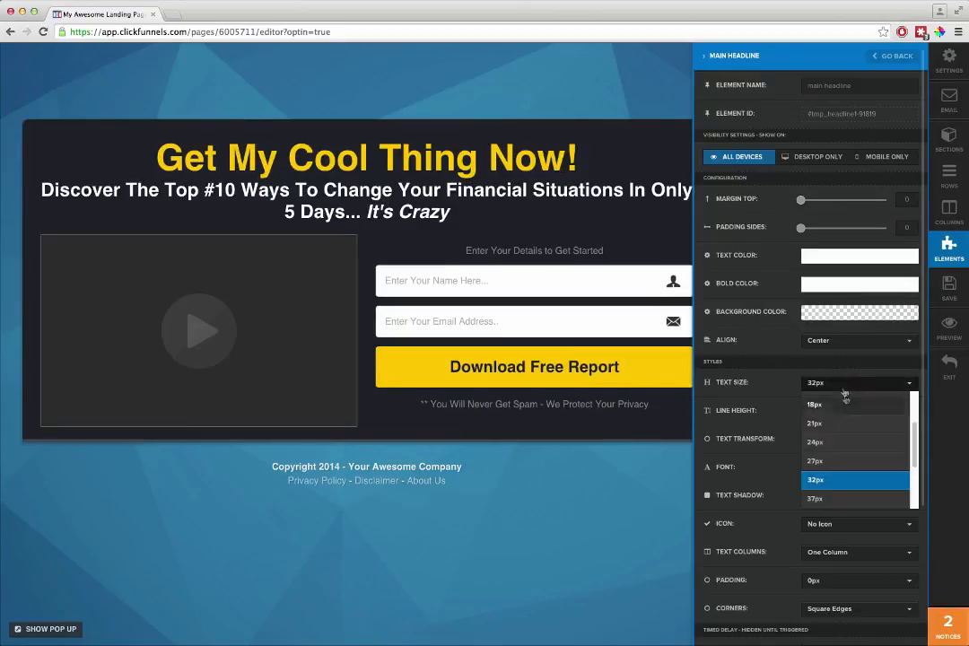
pyautogui.click(850, 498)
pyautogui.click(675, 279)
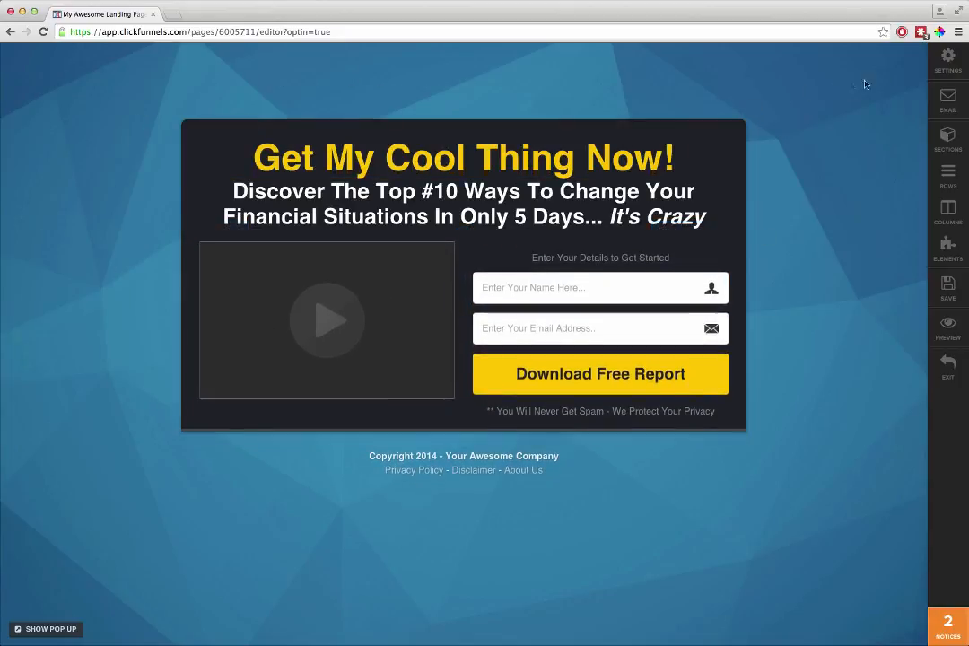
# - Replace the page's background image with the blurred, colorful photo from the built-in background images
pyautogui.click(949, 59)
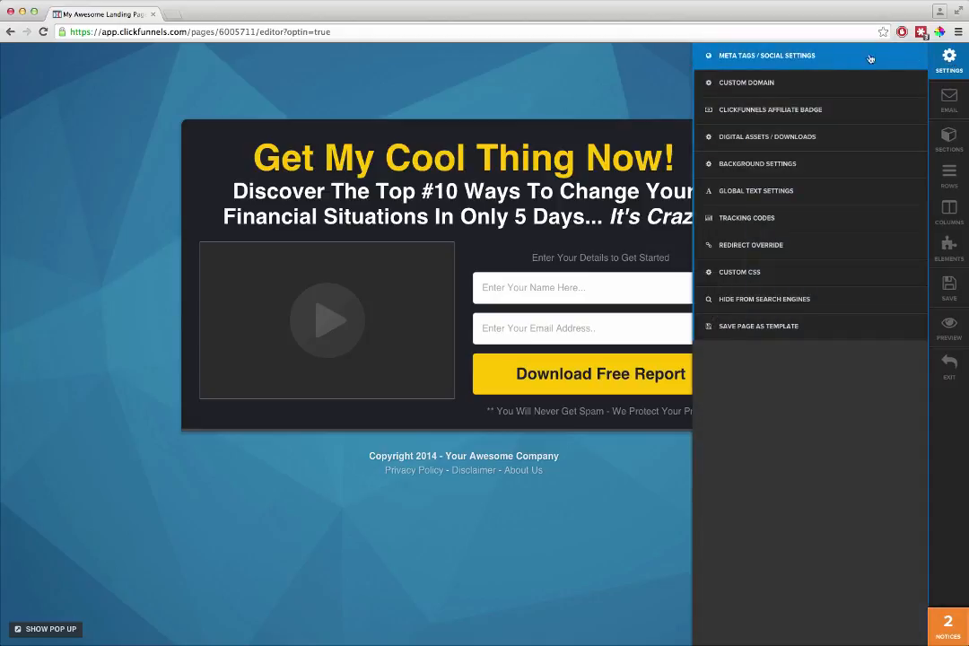
pyautogui.click(750, 165)
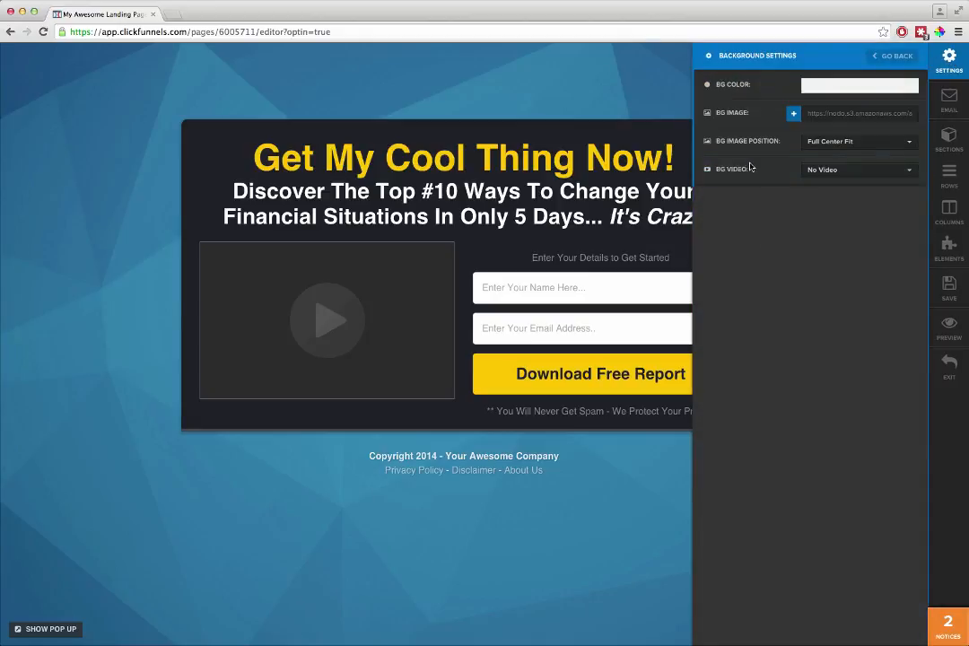
pyautogui.click(793, 113)
pyautogui.click(483, 430)
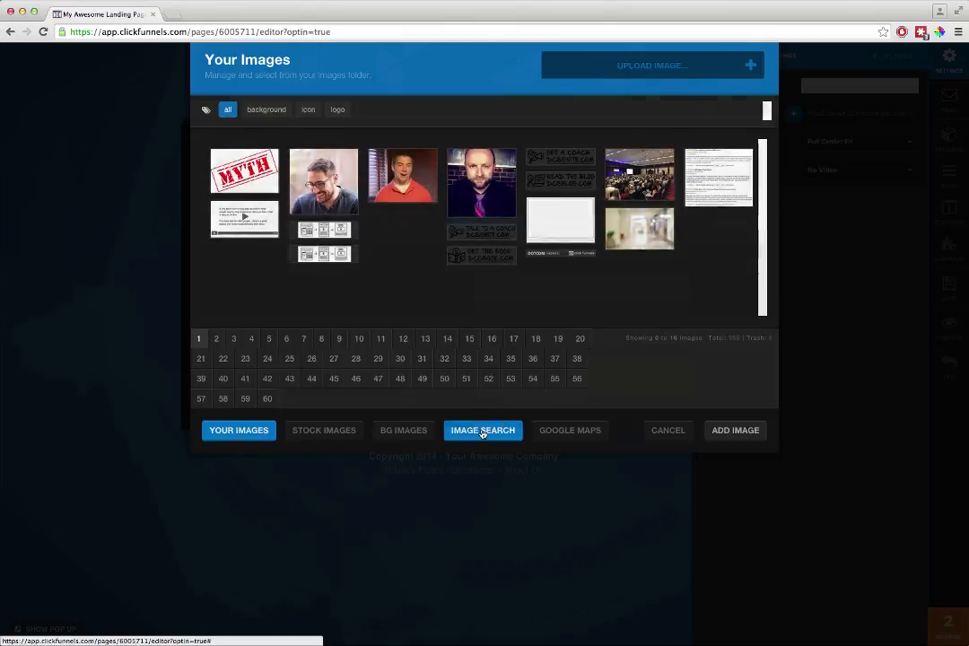
pyautogui.click(395, 223)
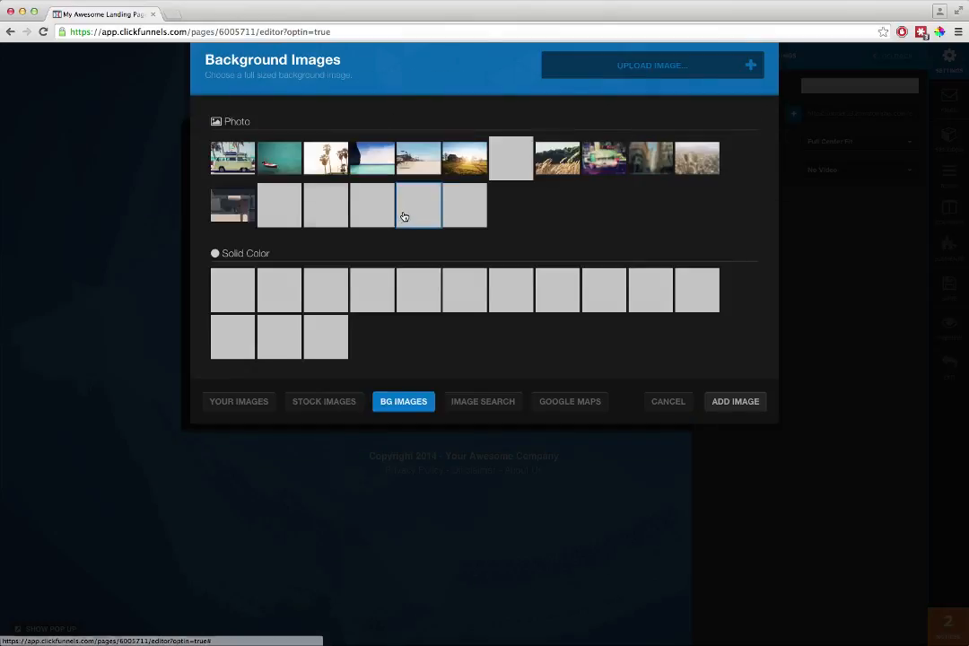
pyautogui.click(608, 155)
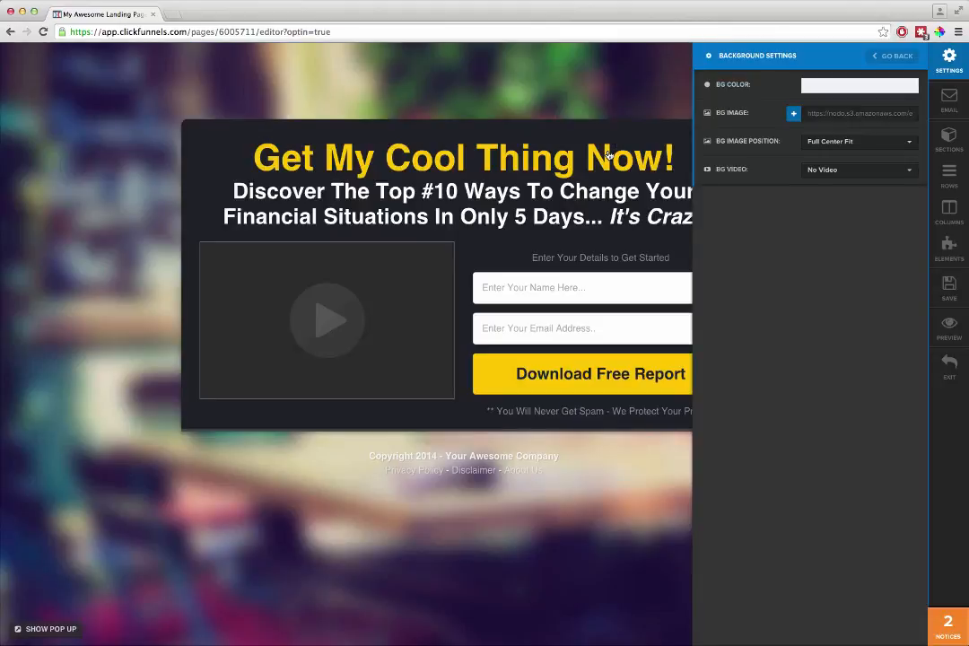
pyautogui.click(607, 485)
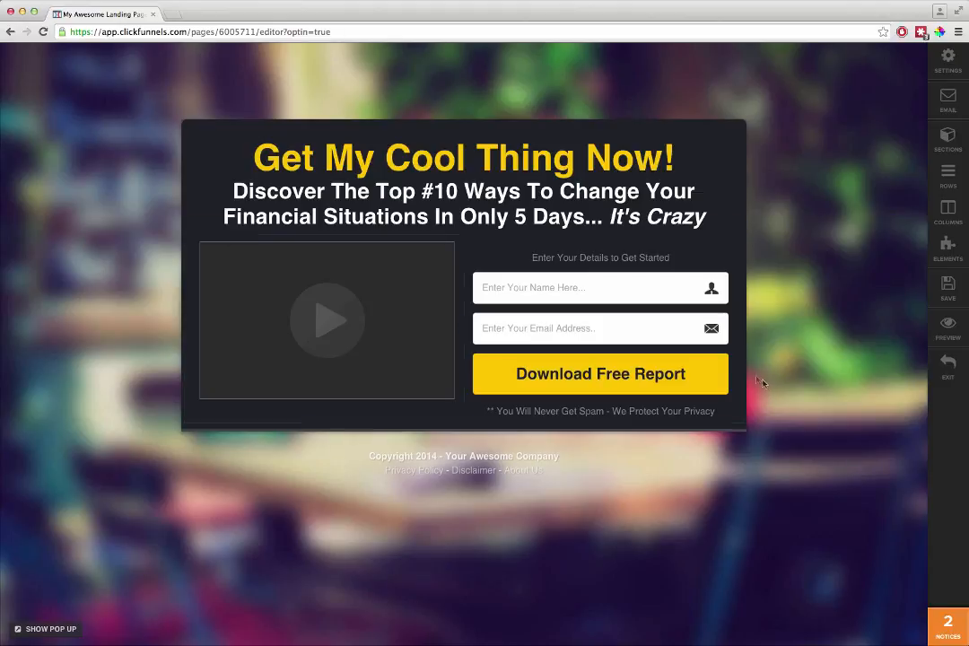
# - Add a Progress Bar element to the page and move it above the optin form in the right column
pyautogui.click(462, 230)
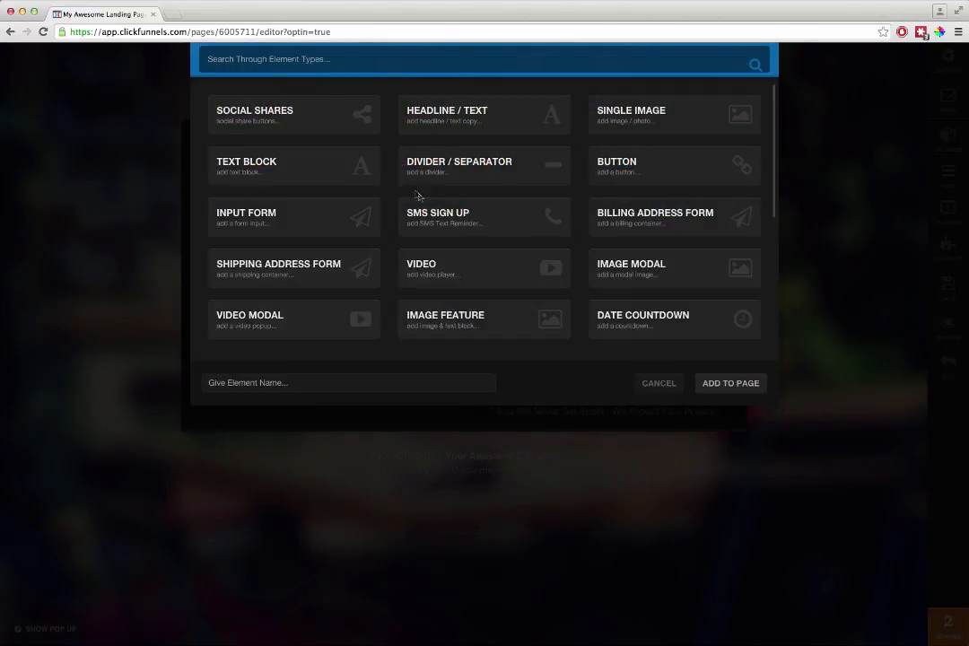
pyautogui.scroll(-5, 346, 219)
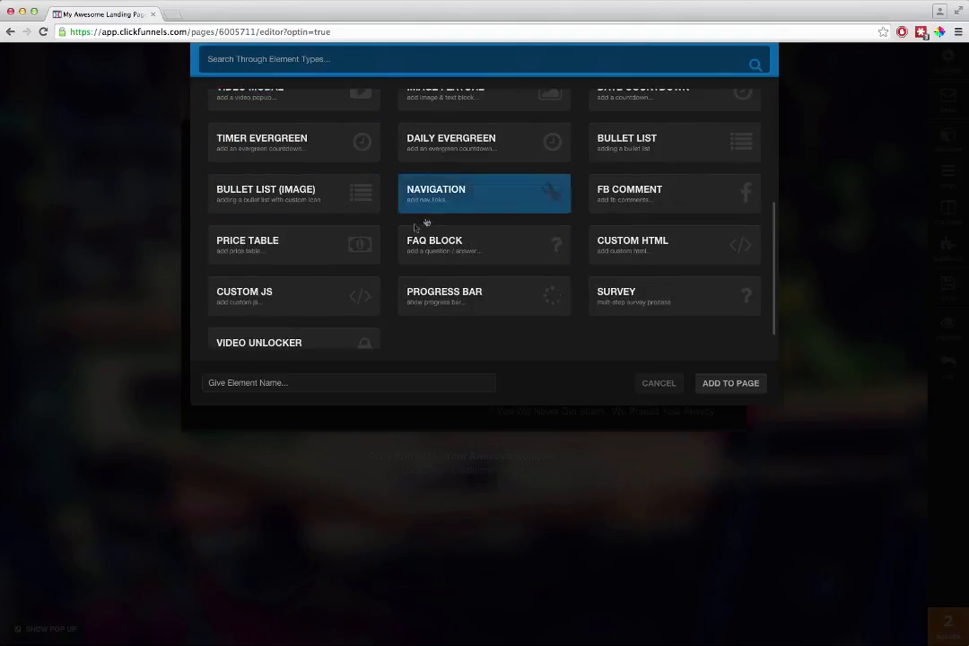
pyautogui.click(479, 299)
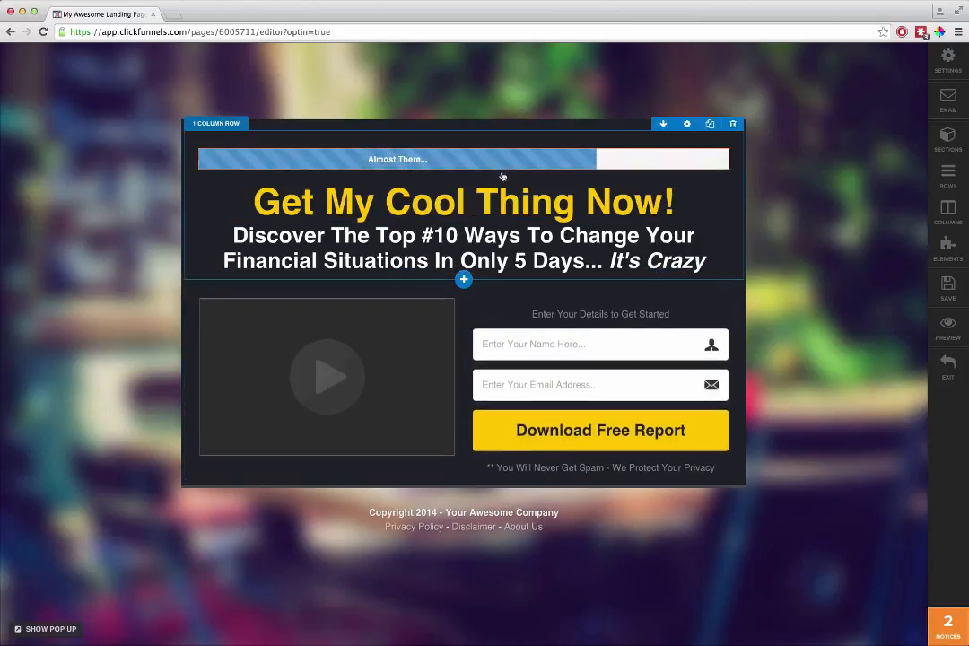
pyautogui.moveTo(597, 292); pyautogui.dragTo(612, 288)
# - Add a Date Countdown element beneath the video and save the squeeze page
pyautogui.click(326, 398)
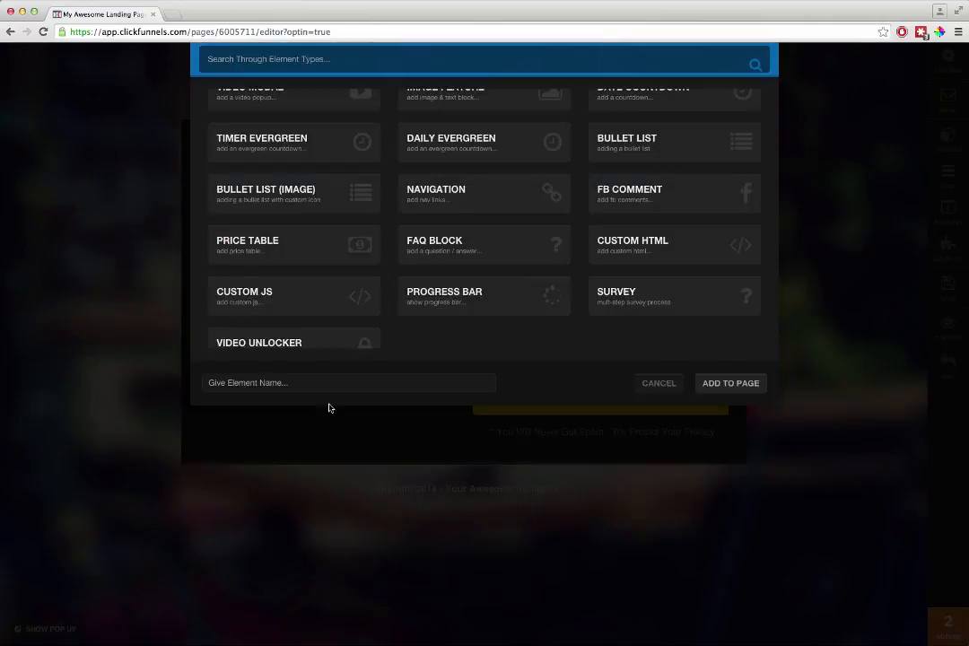
pyautogui.scroll(-1, 514, 276)
pyautogui.scroll(3, 287, 246)
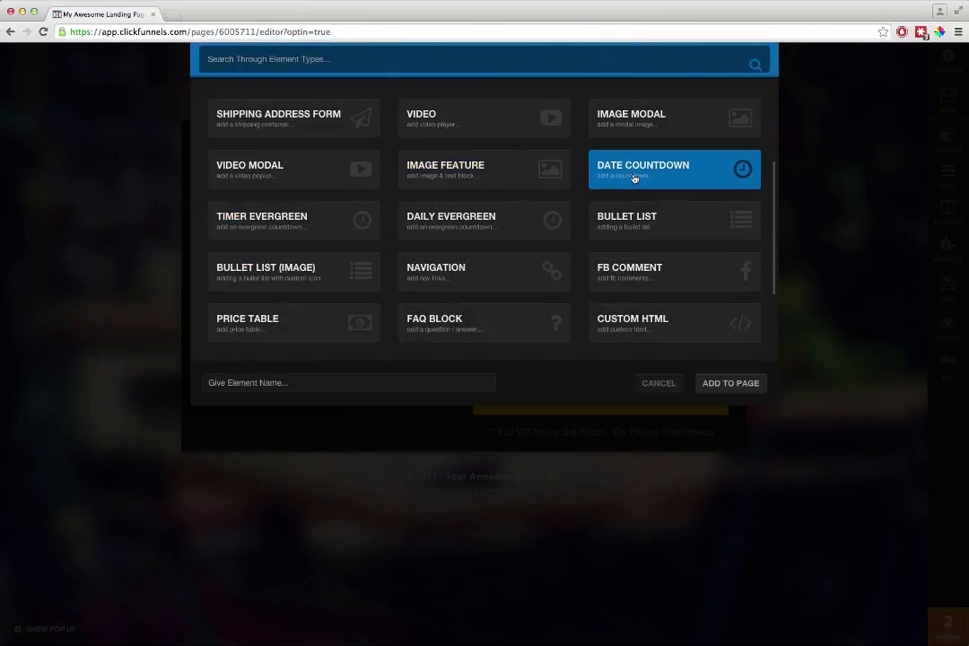
pyautogui.click(633, 176)
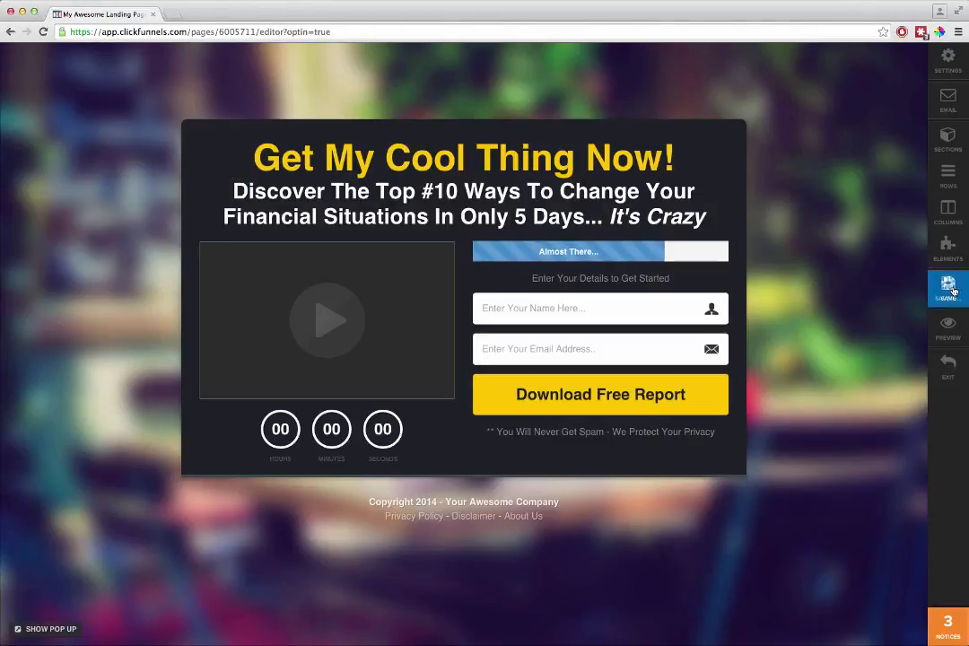
pyautogui.click(951, 288)
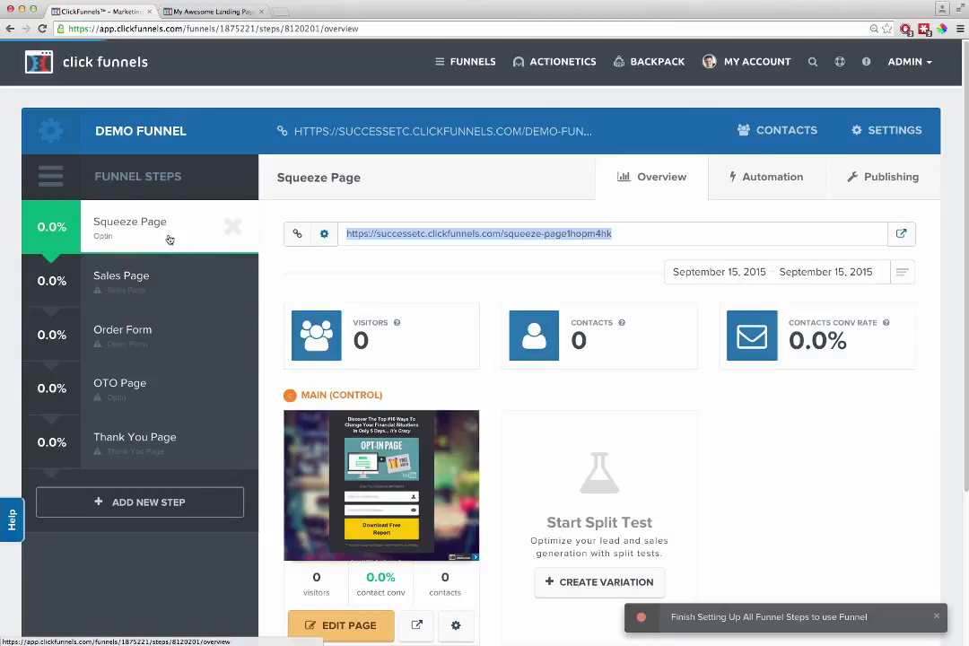
# - Switch to the funnel overview and apply the "OTO Video" sales template to the Sales Page step
pyautogui.click(132, 285)
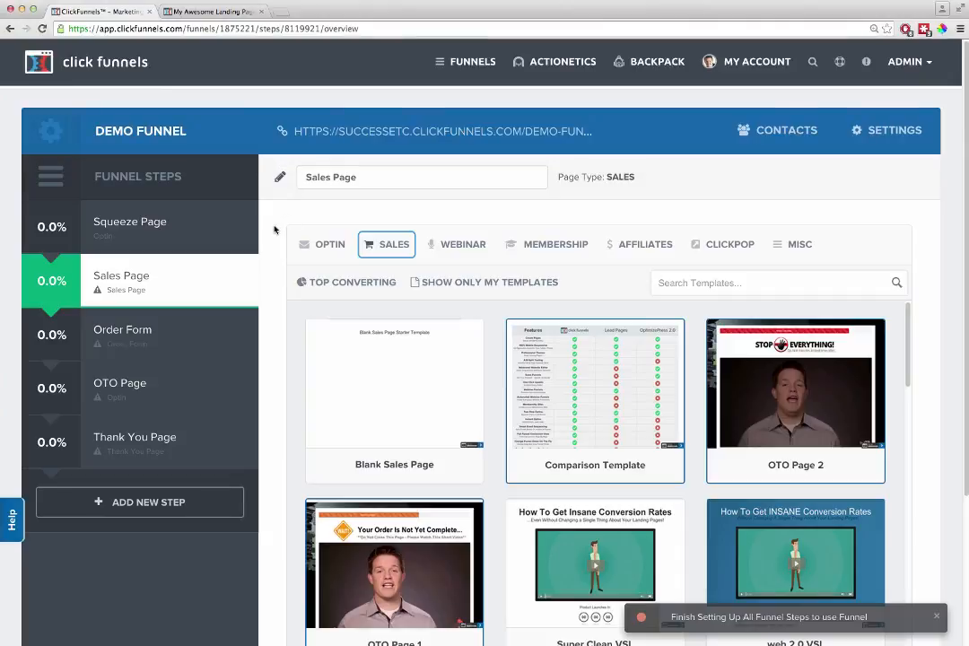
pyautogui.scroll(-3, 484, 377)
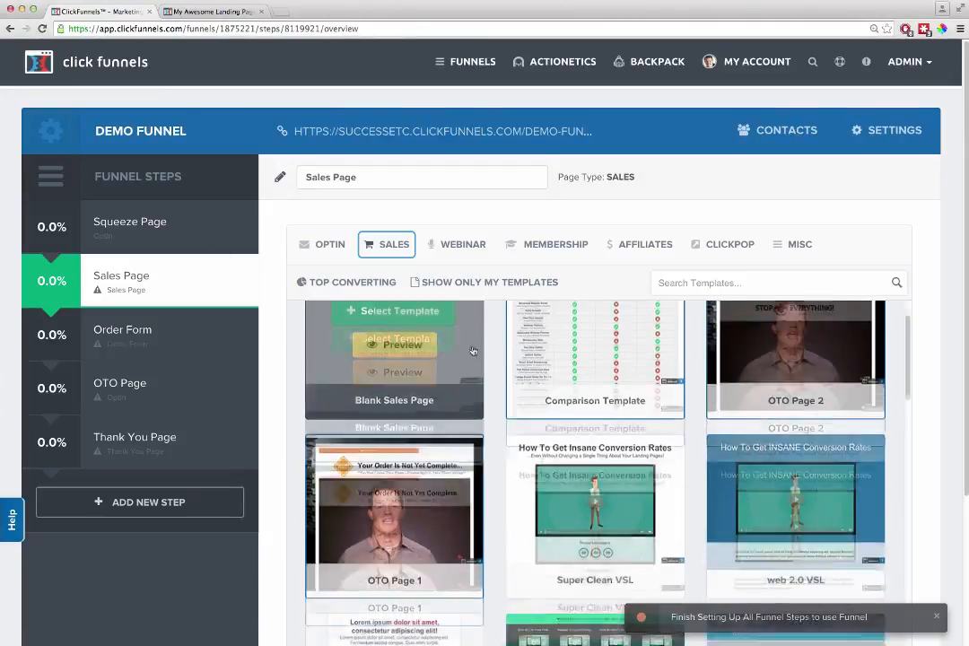
pyautogui.scroll(-7, 491, 386)
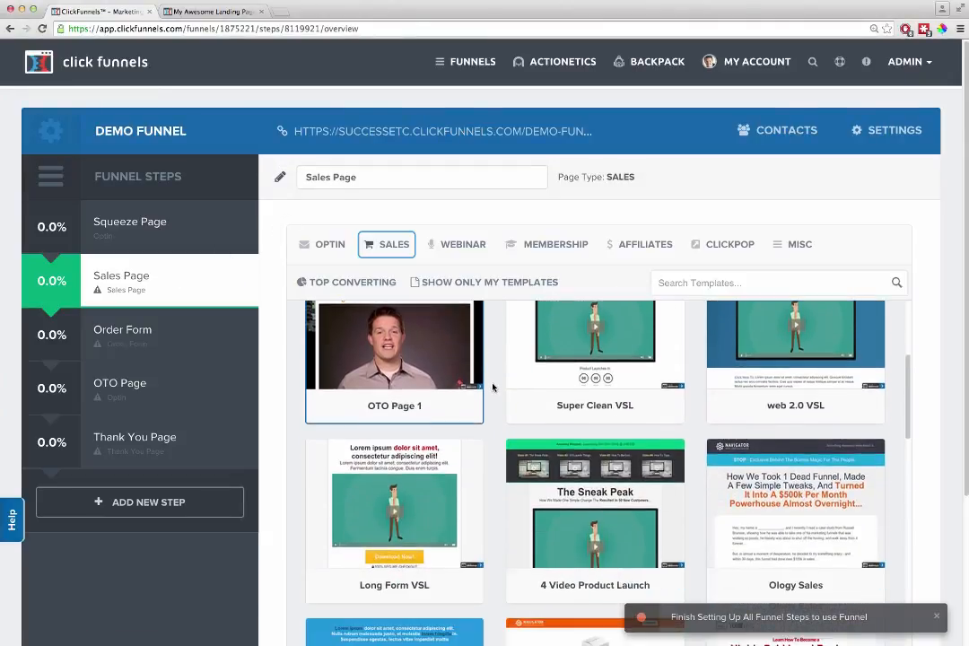
pyautogui.scroll(-6, 507, 392)
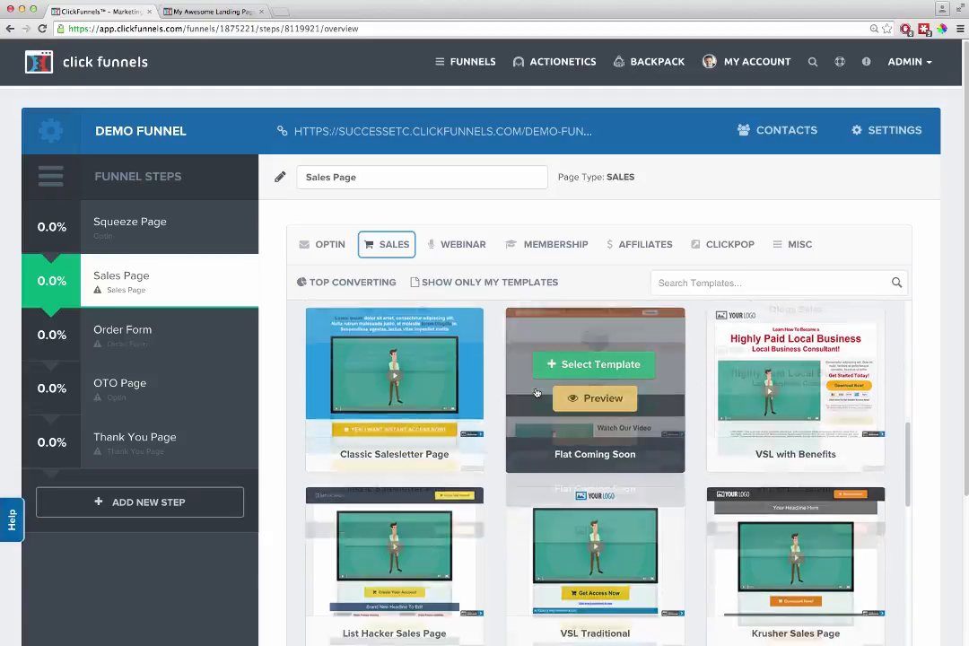
pyautogui.scroll(-3, 530, 395)
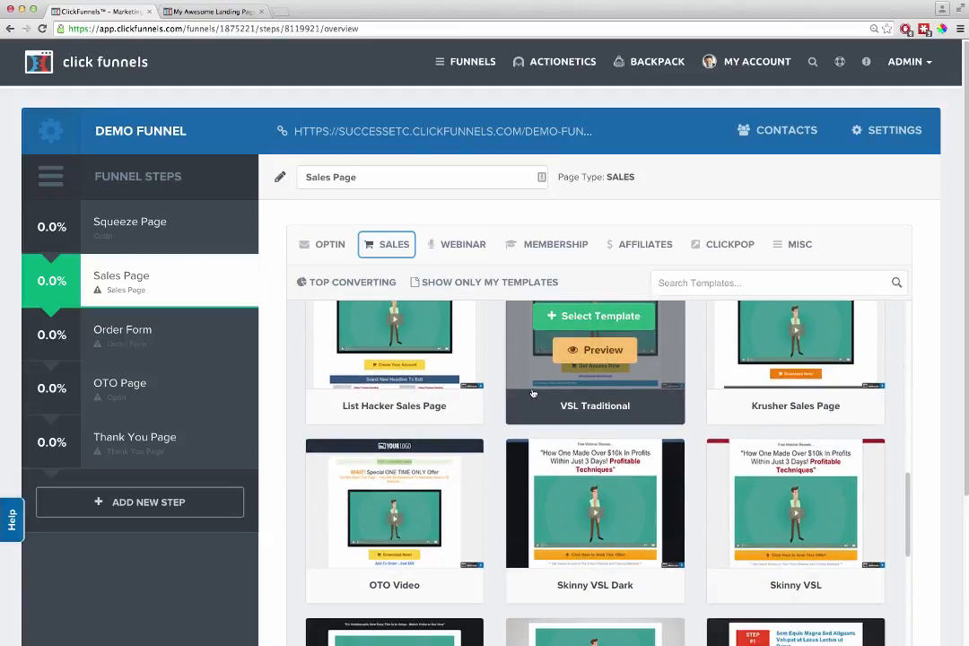
pyautogui.scroll(-1, 522, 398)
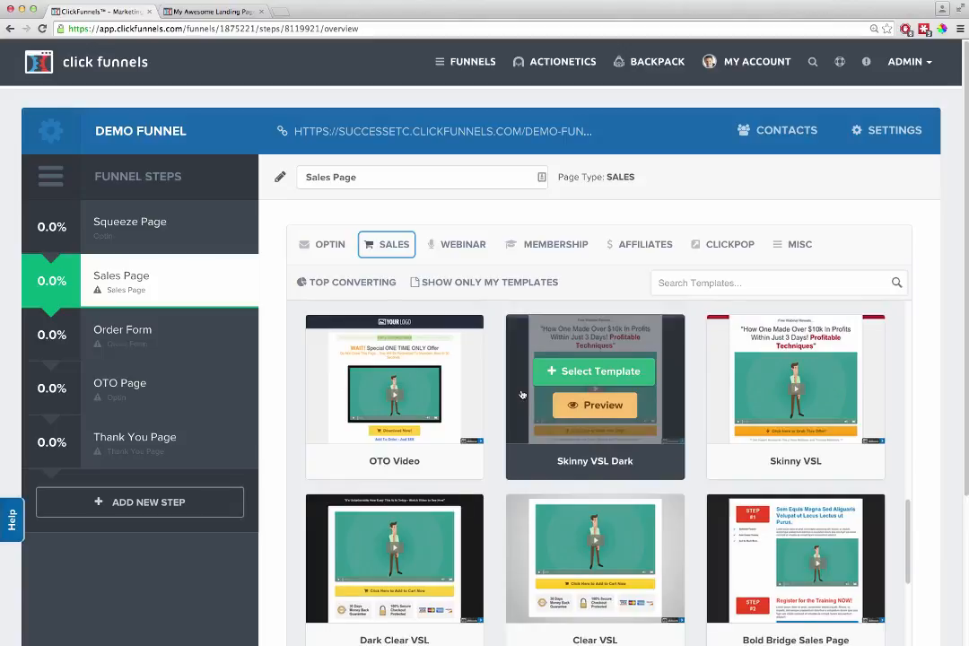
pyautogui.scroll(-1, 521, 394)
pyautogui.scroll(1, 400, 387)
pyautogui.click(398, 375)
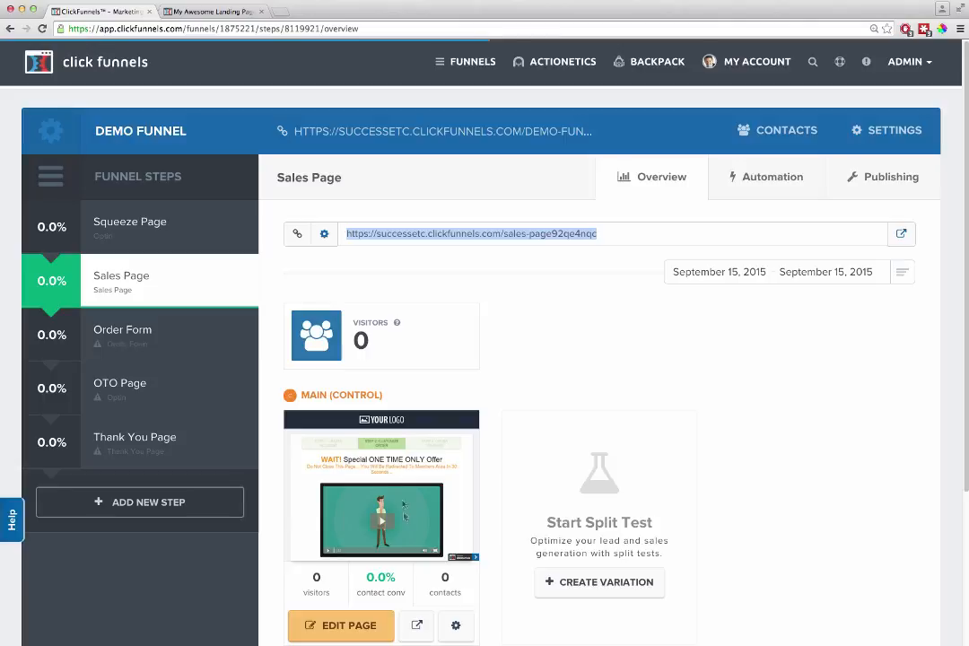
# - Apply the "Skinny Order Form" sales template to the Order Form step
pyautogui.click(141, 332)
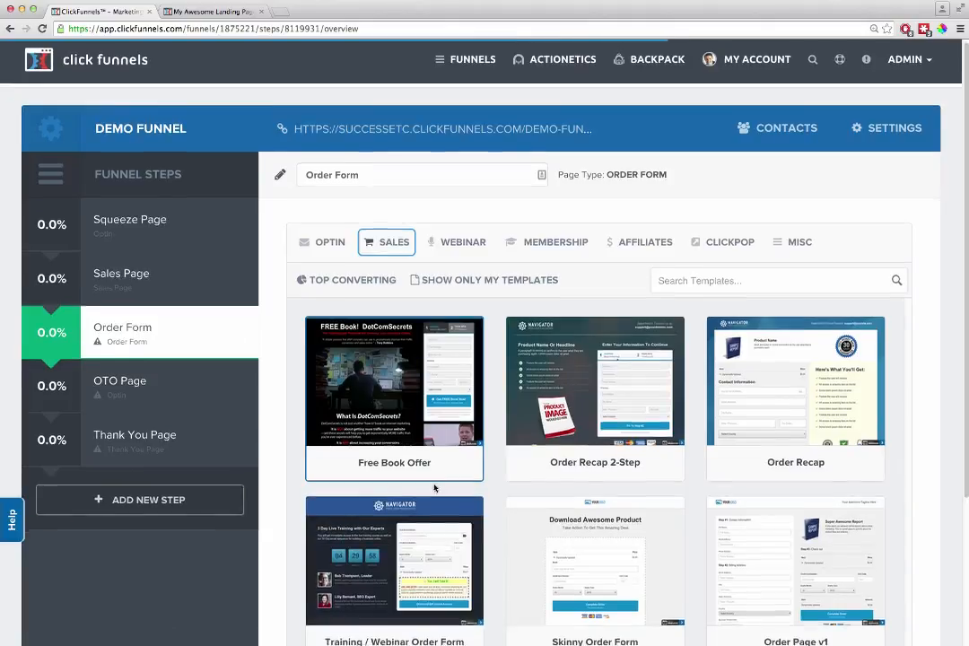
pyautogui.scroll(-2, 448, 502)
pyautogui.scroll(-1, 467, 513)
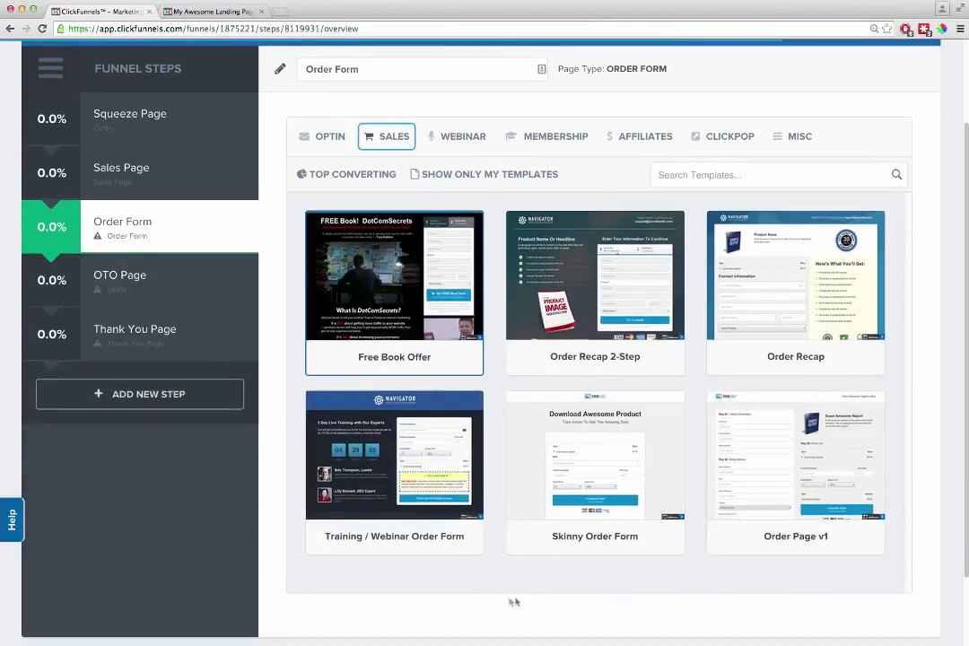
pyautogui.moveTo(588, 451)
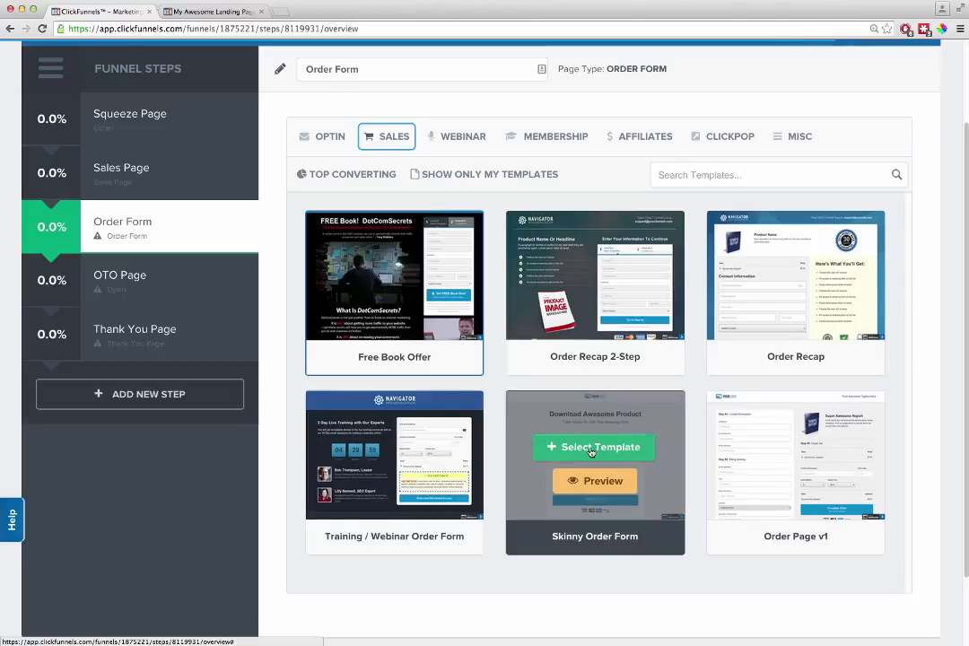
pyautogui.click(591, 450)
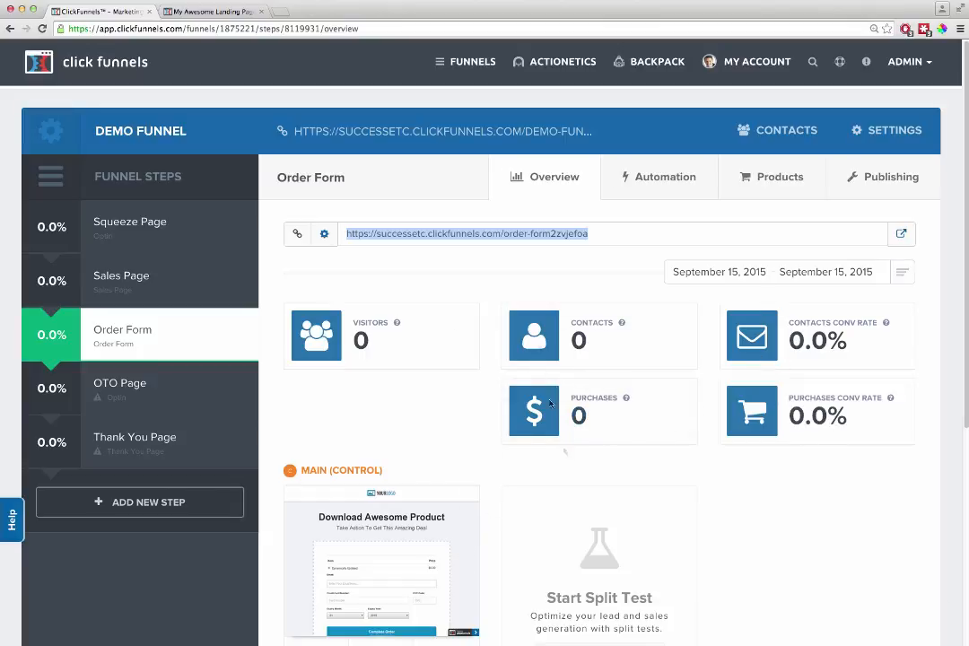
# - Open the Order Form step's main control page in the page editor
pyautogui.scroll(-3, 484, 440)
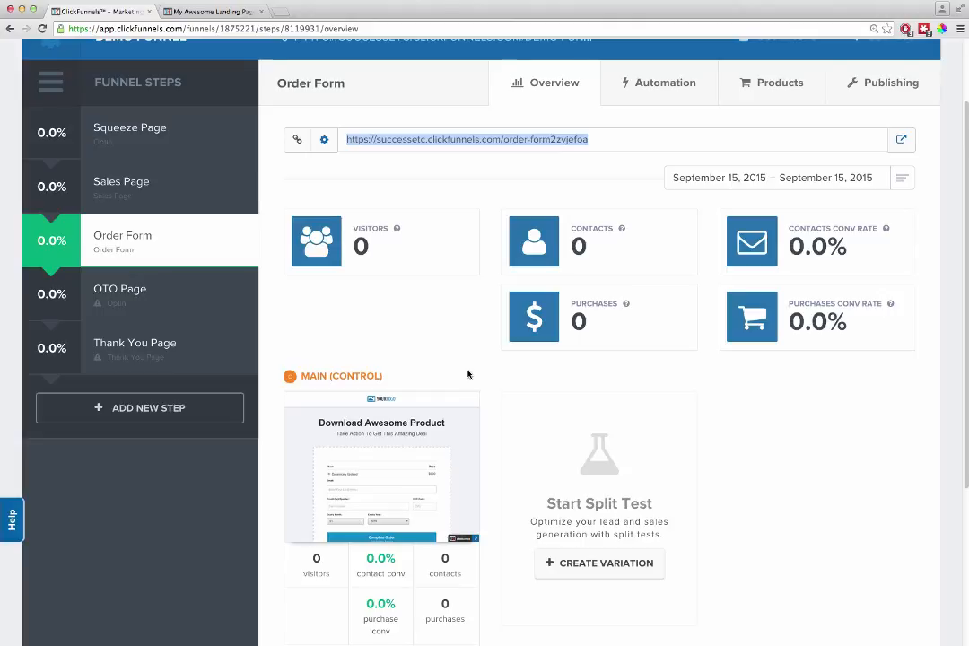
pyautogui.click(490, 521)
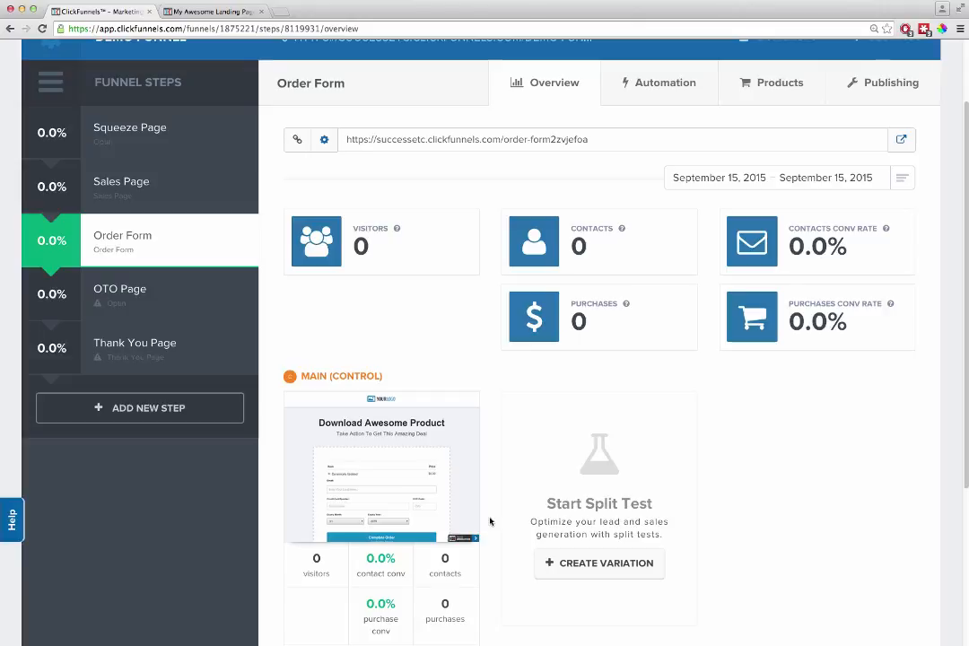
pyautogui.scroll(-2, 490, 521)
pyautogui.click(351, 577)
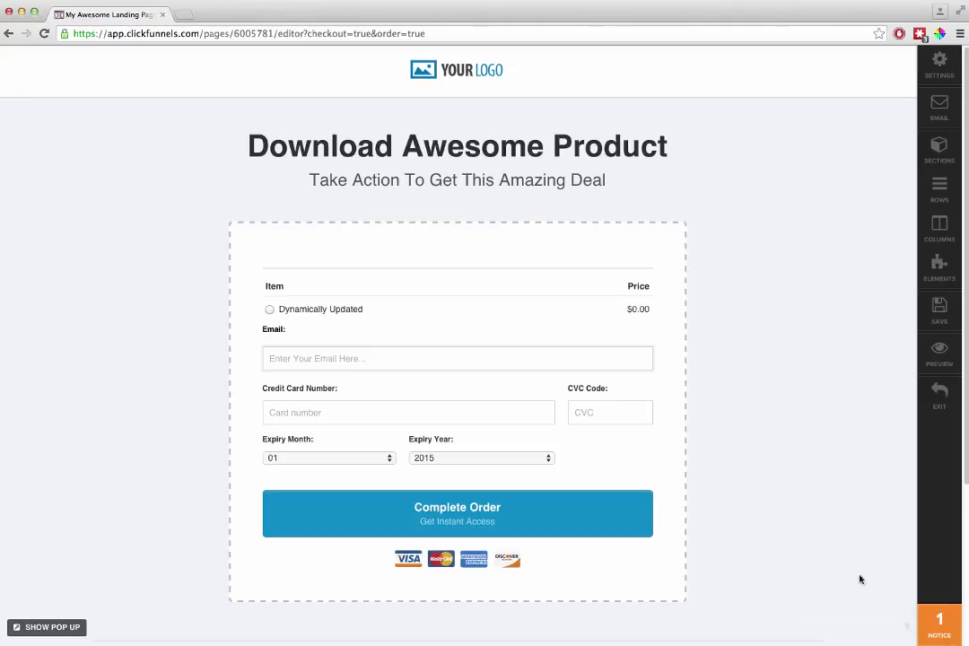
# - Replace the header's placeholder logo with the click funnels logo and set the image width to 250
pyautogui.click(471, 74)
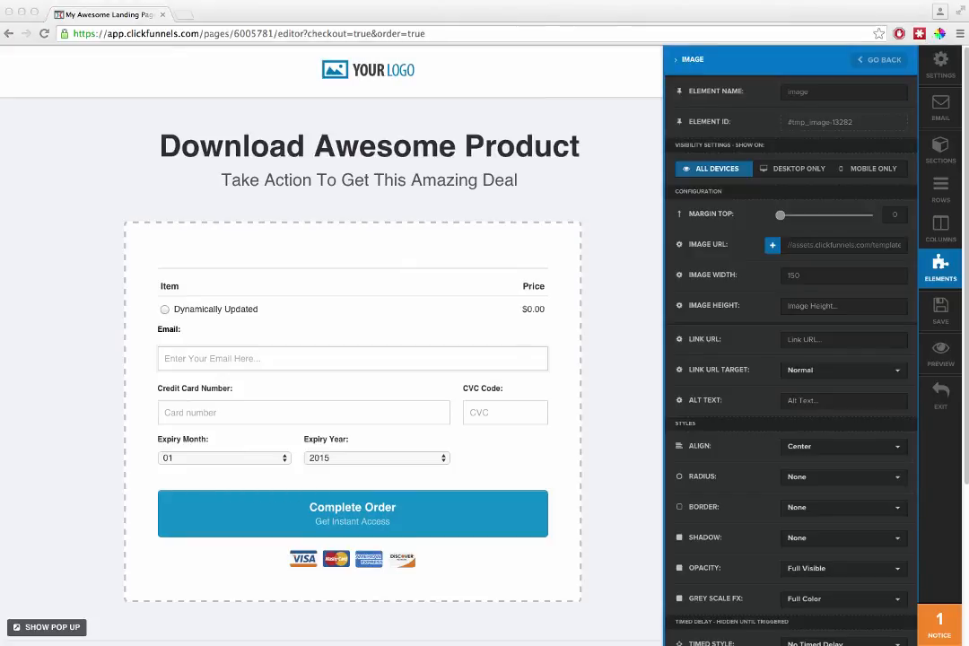
pyautogui.tripleClick(841, 245)
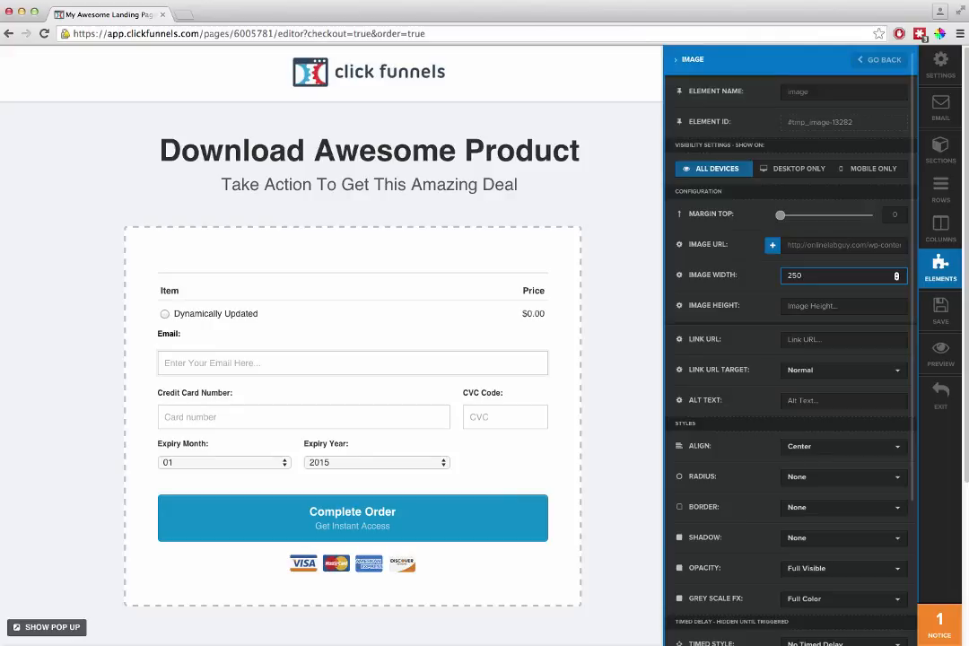
pyautogui.click(633, 268)
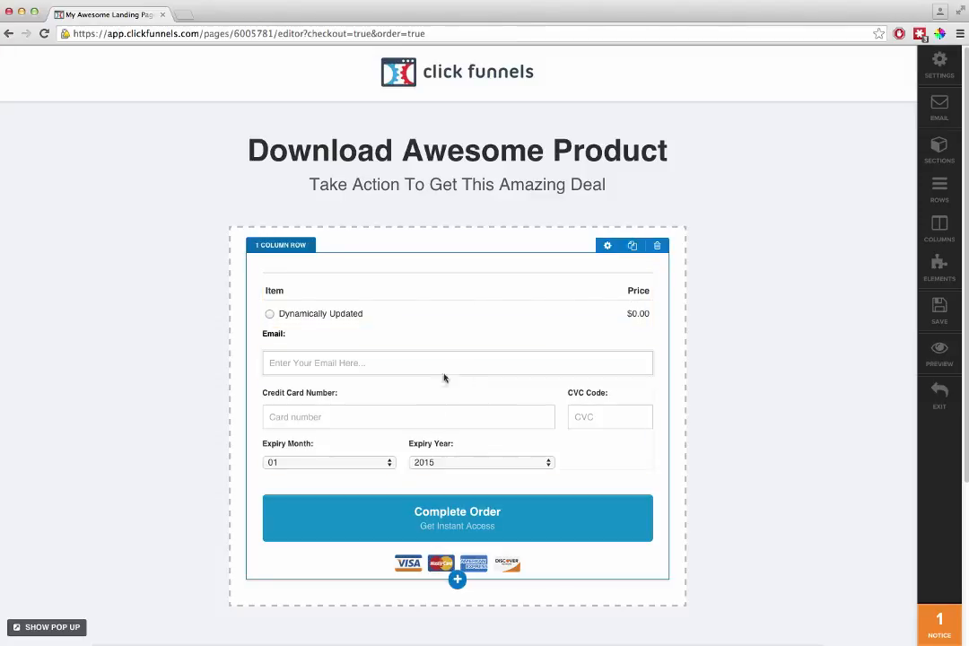
# - Rearrange the order form's elements within their row and set the dashed section's width to Medium
pyautogui.moveTo(436, 311); pyautogui.dragTo(504, 274)
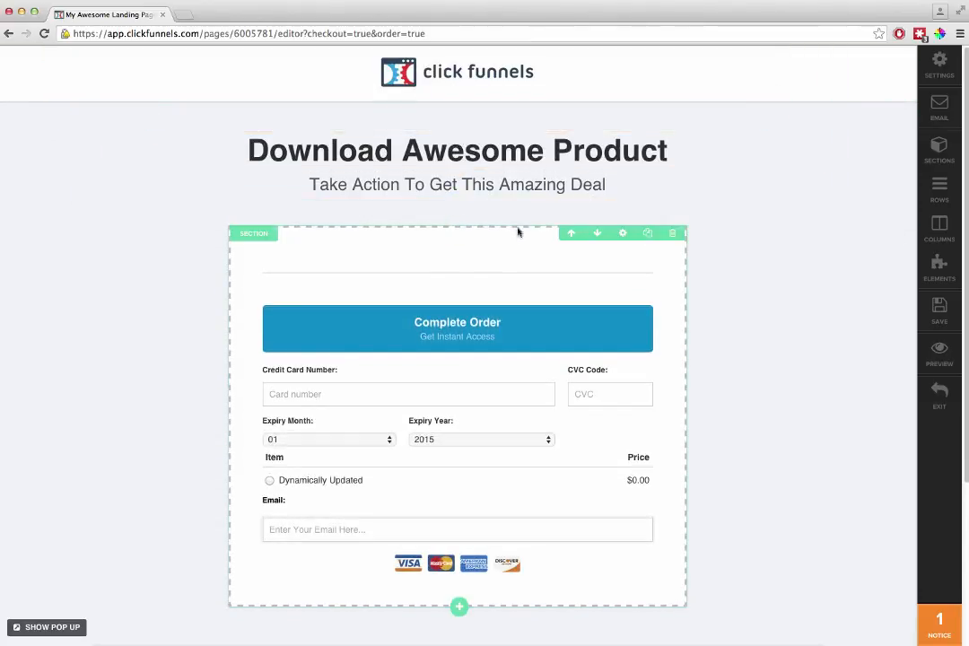
pyautogui.click(622, 234)
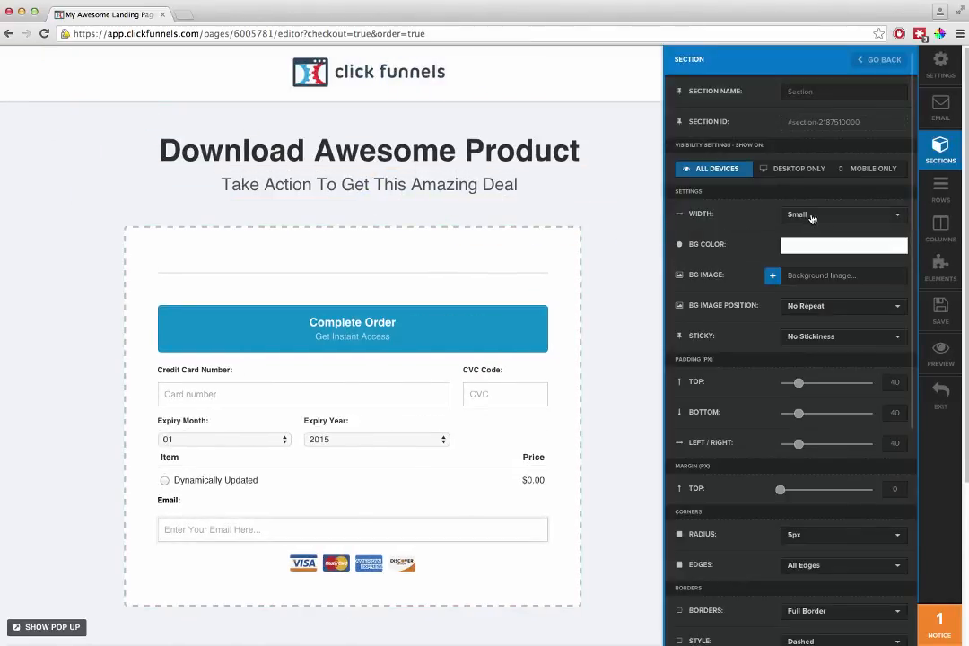
pyautogui.click(811, 218)
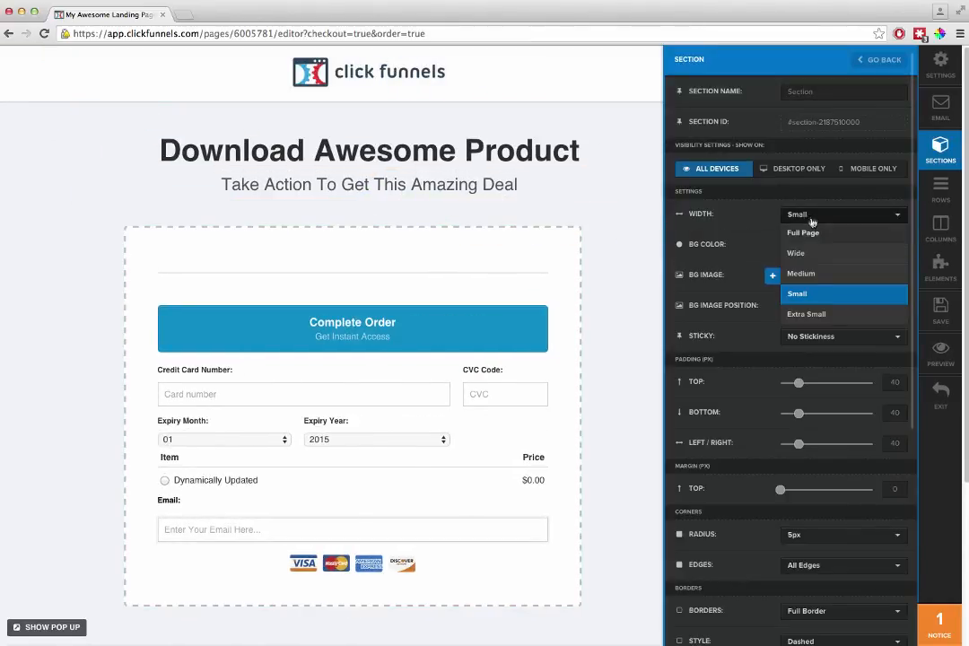
pyautogui.click(814, 274)
pyautogui.click(495, 264)
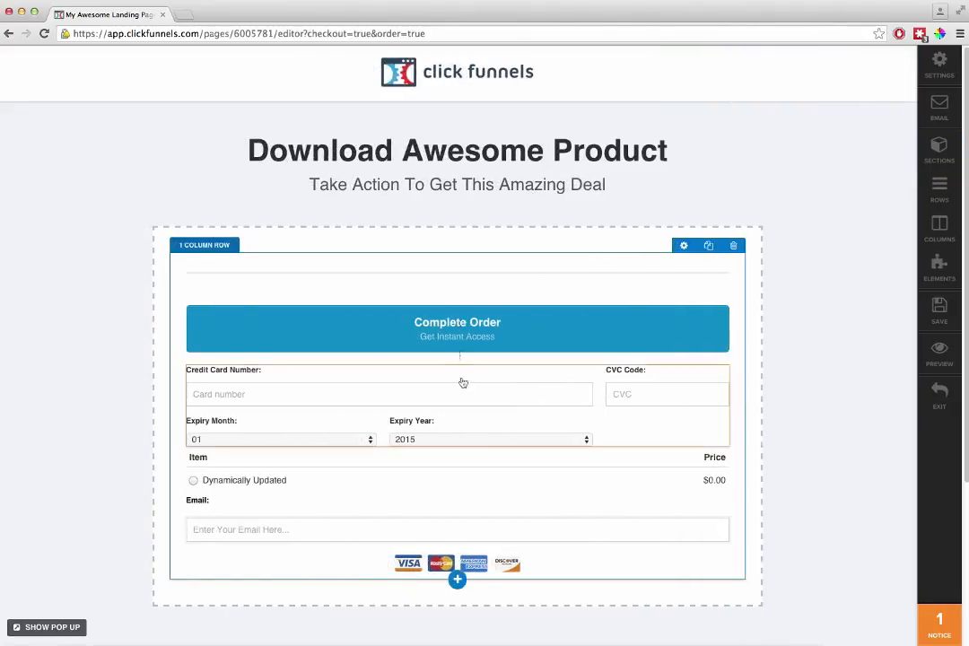
# - Add a 2 Column Block to the order section, move it above the form row and widen its left column
pyautogui.click(458, 579)
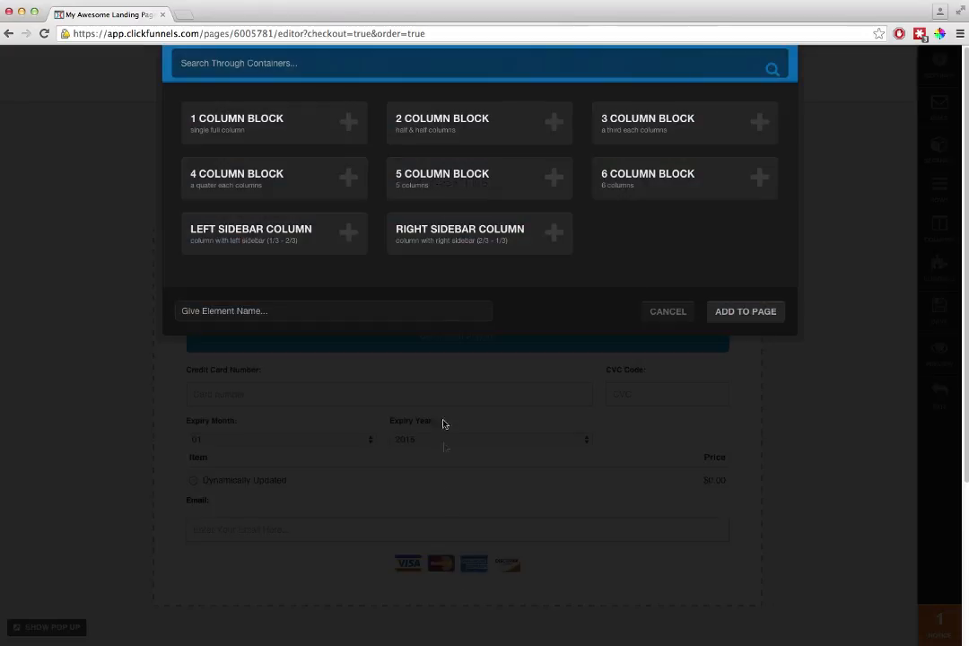
pyautogui.click(454, 134)
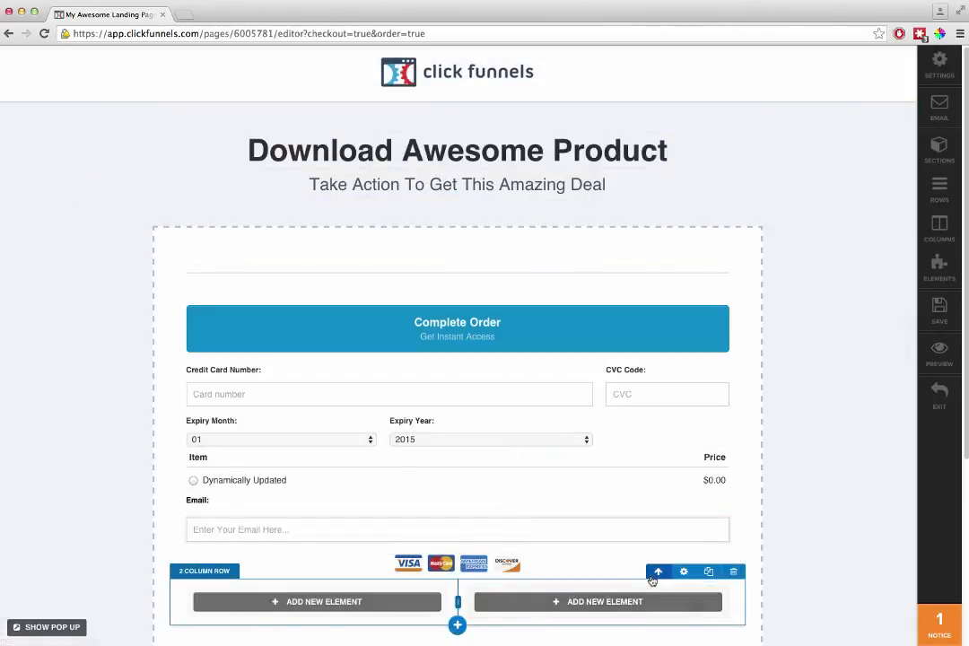
pyautogui.click(656, 632)
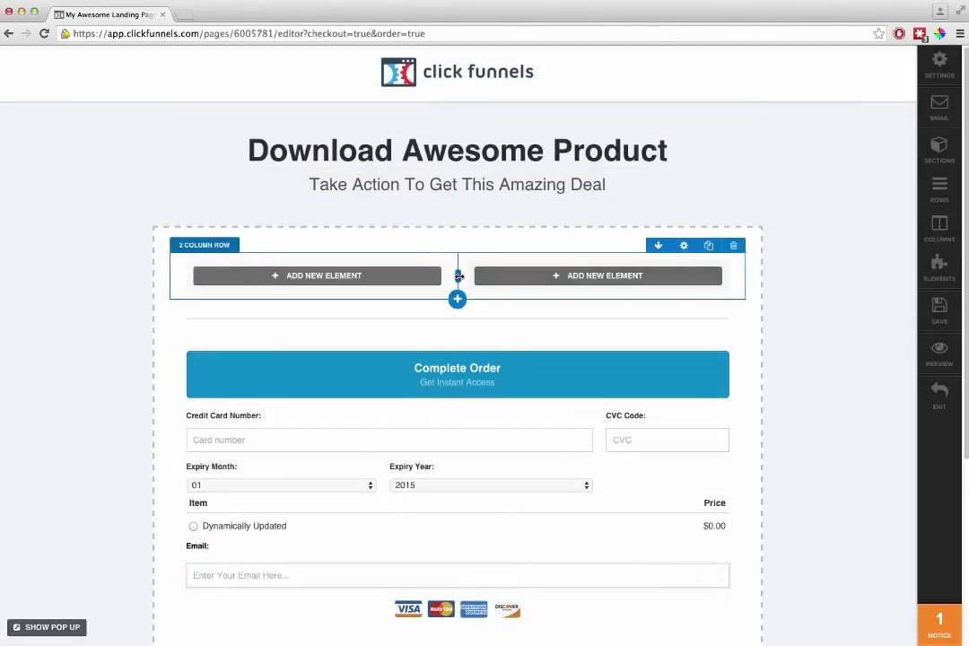
pyautogui.moveTo(459, 277); pyautogui.dragTo(502, 276)
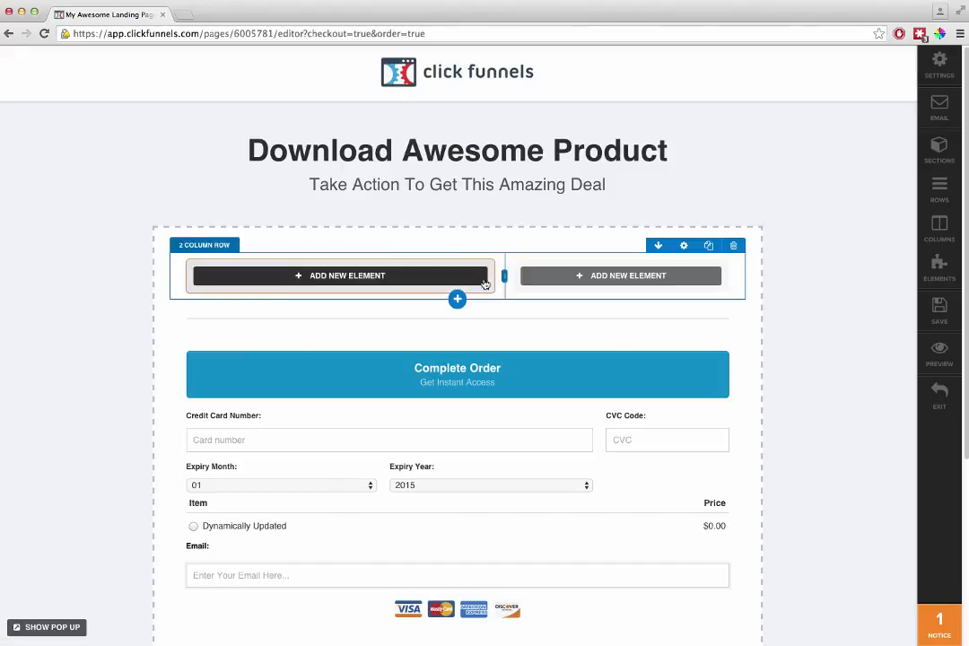
# - Add a Video element to the left column of the new two-column row
pyautogui.click(463, 278)
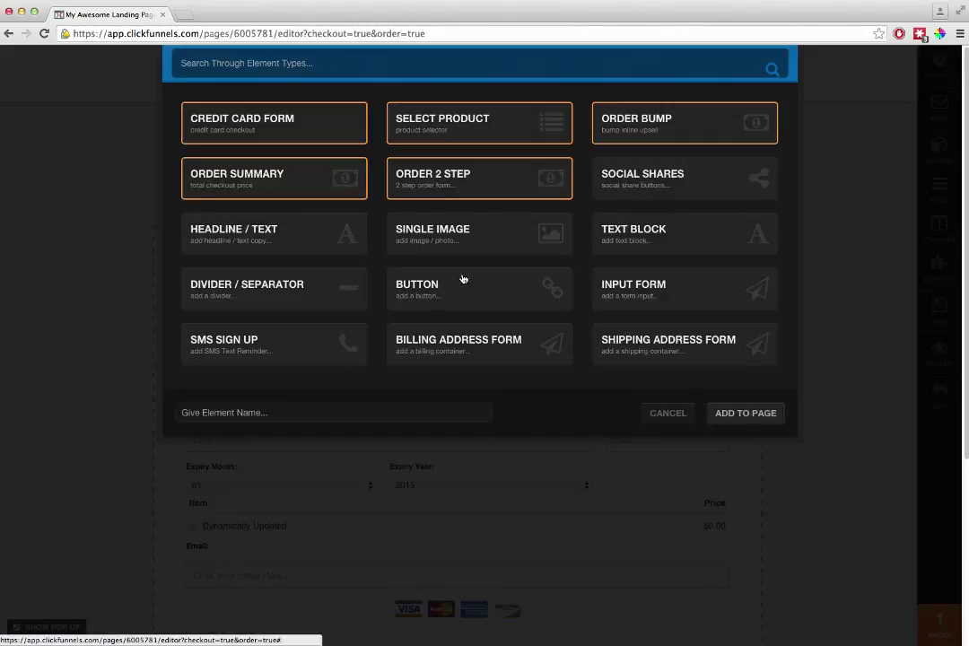
pyautogui.click(462, 282)
pyautogui.scroll(-3, 477, 305)
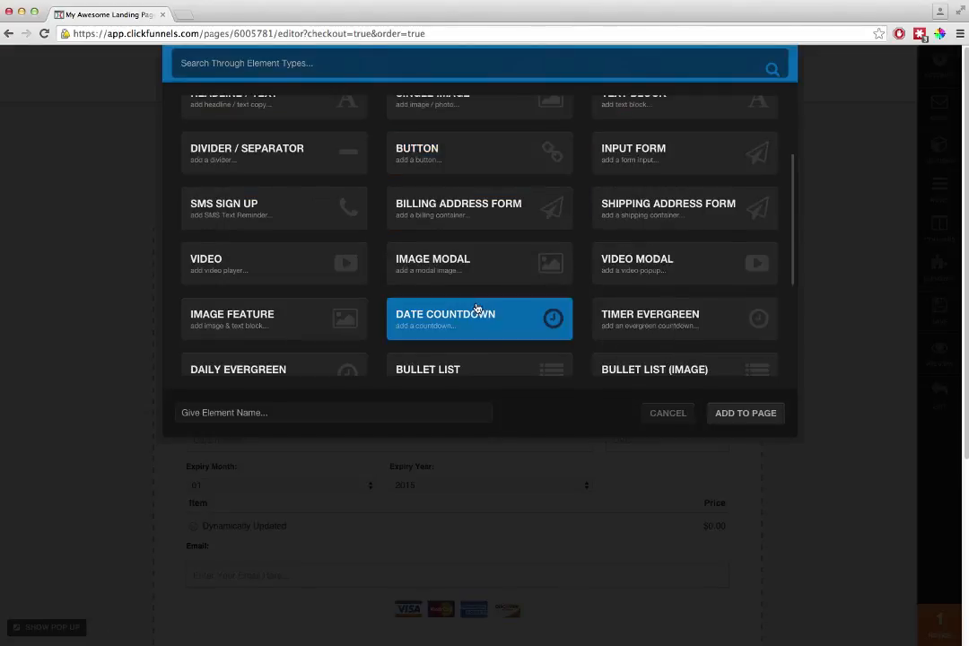
pyautogui.click(258, 273)
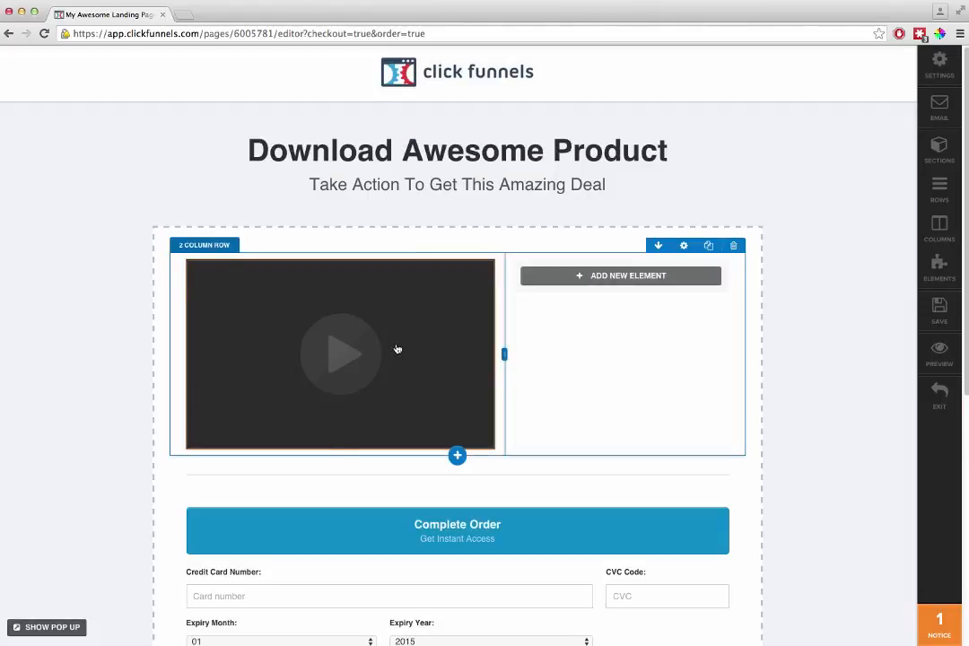
# - Move the product selector, credit card form, email label and field, Complete Order button and card logos into the column beside the video
pyautogui.moveTo(548, 396); pyautogui.dragTo(612, 286)
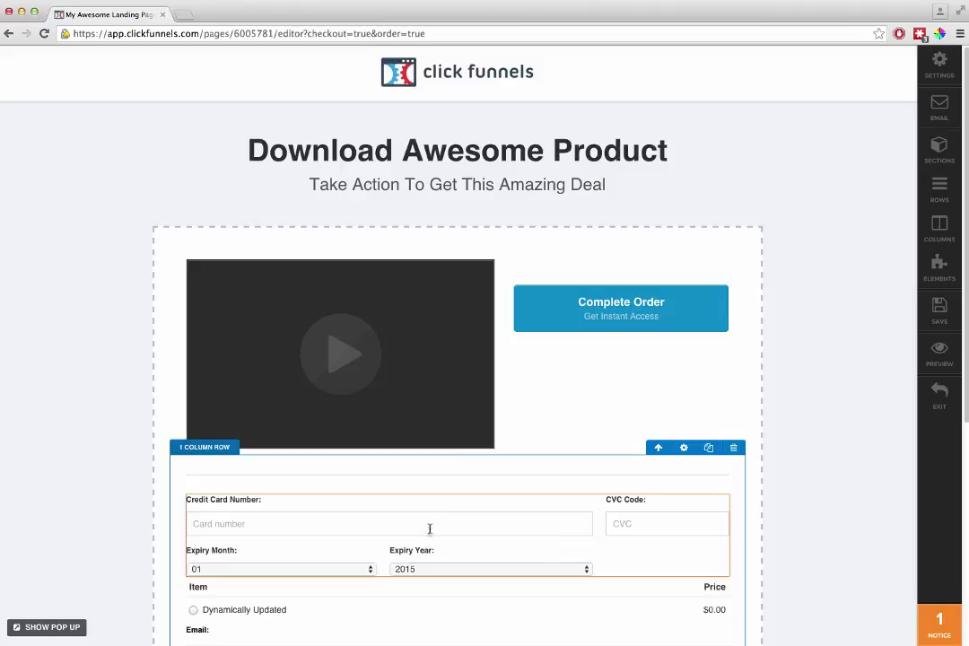
pyautogui.moveTo(439, 510); pyautogui.dragTo(596, 291)
pyautogui.moveTo(457, 490); pyautogui.dragTo(625, 283)
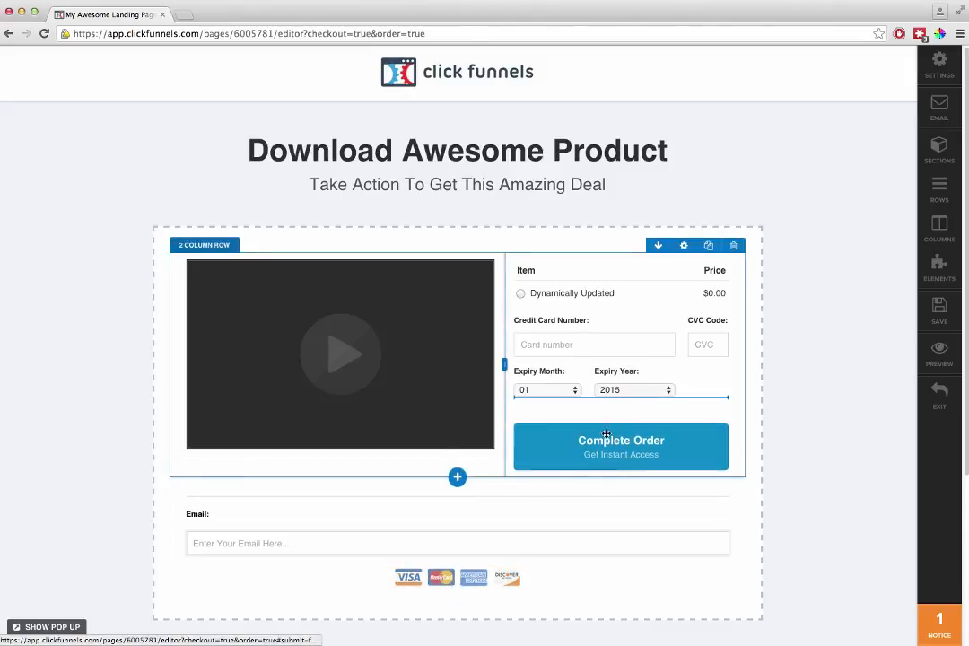
pyautogui.moveTo(606, 435); pyautogui.dragTo(623, 473)
pyautogui.moveTo(376, 581); pyautogui.dragTo(567, 438)
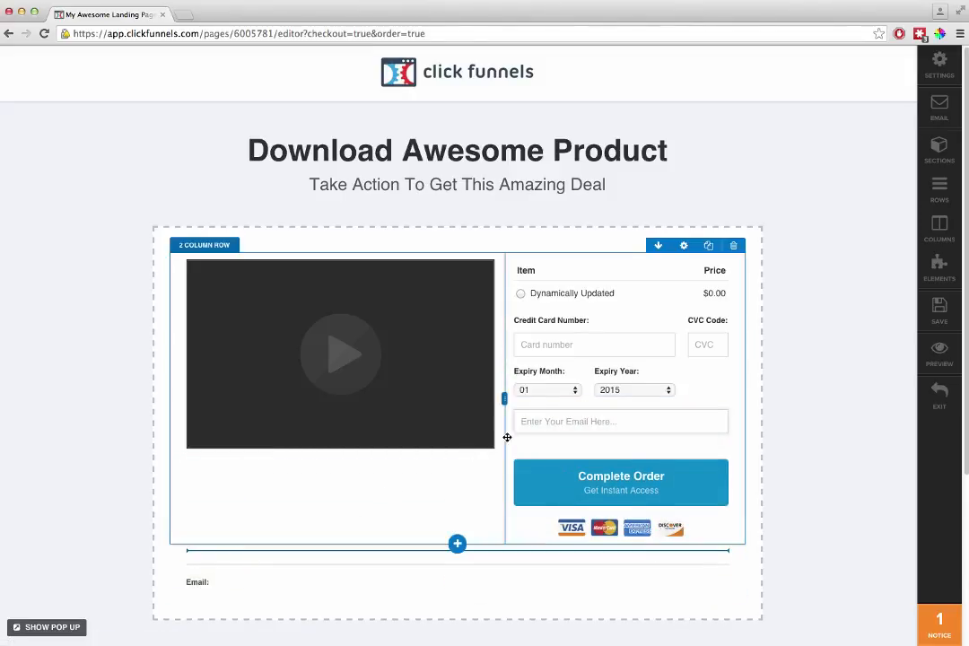
pyautogui.moveTo(506, 437); pyautogui.dragTo(545, 412)
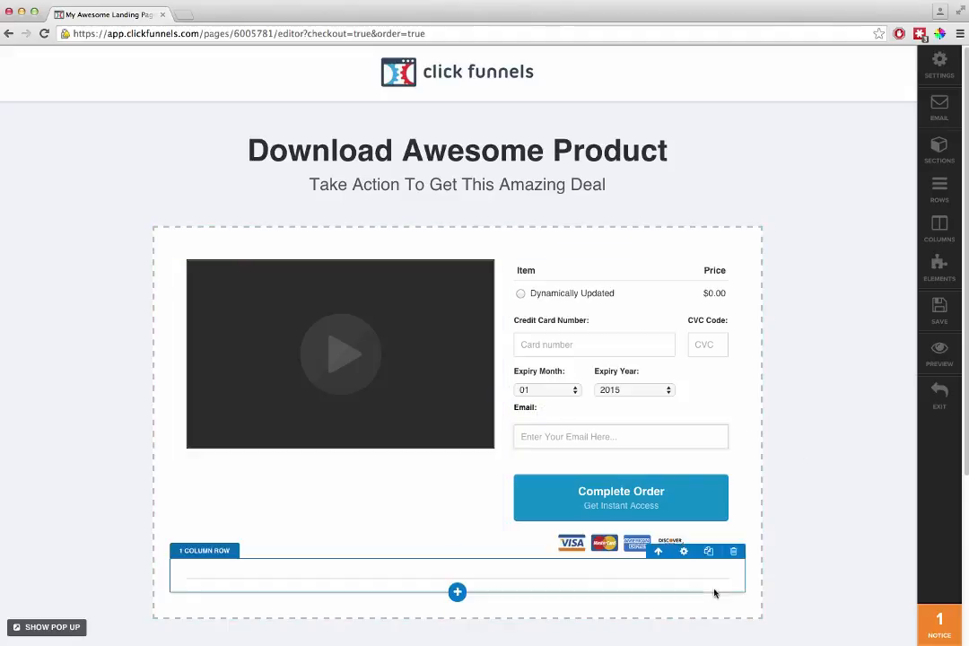
# - Move the 30 Day Guarantee and Secure Payment blocks from the footer into a new 2 Column Block beneath the order form
pyautogui.scroll(-4, 688, 450)
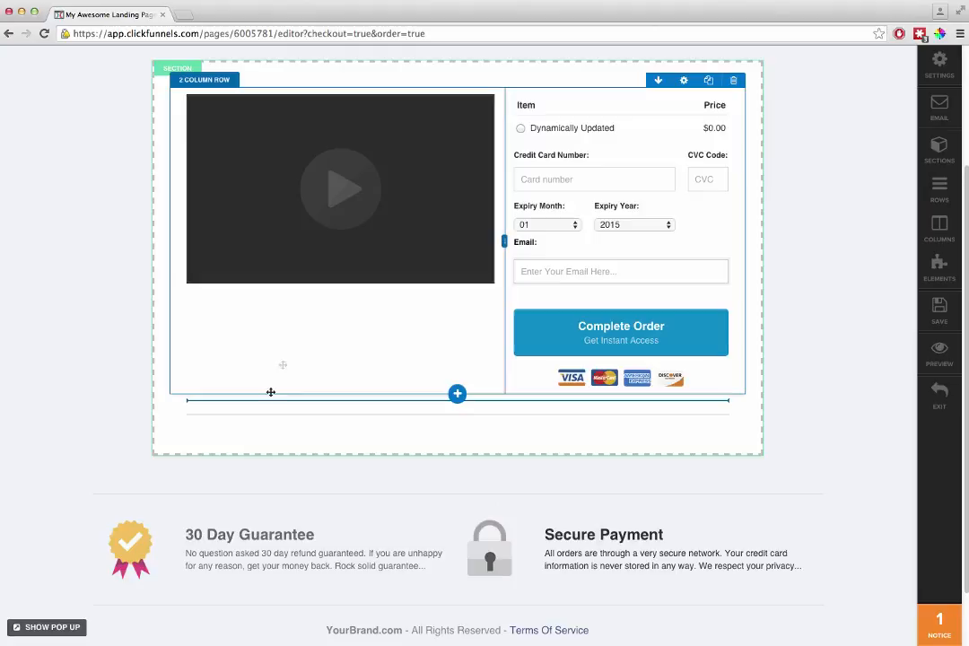
pyautogui.moveTo(367, 366); pyautogui.dragTo(381, 406)
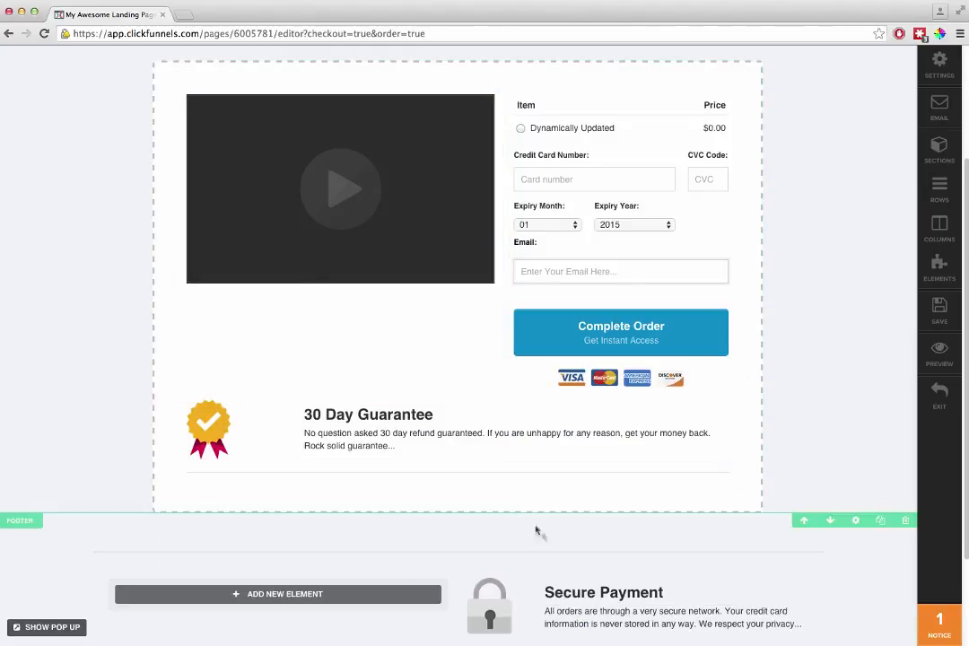
pyautogui.click(458, 484)
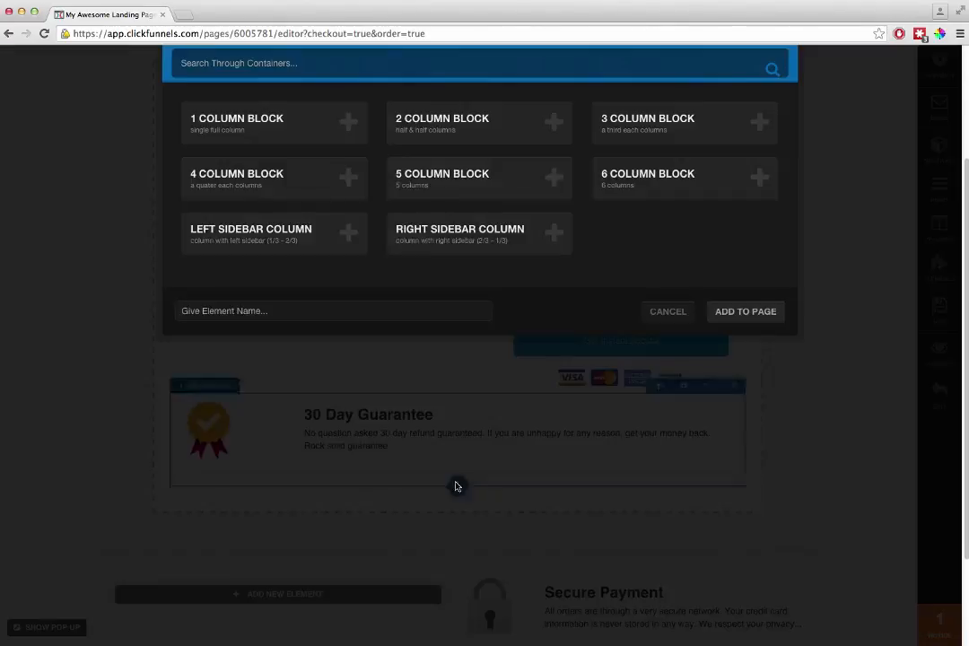
pyautogui.click(441, 117)
pyautogui.moveTo(357, 446); pyautogui.dragTo(355, 499)
pyautogui.moveTo(591, 605); pyautogui.dragTo(597, 454)
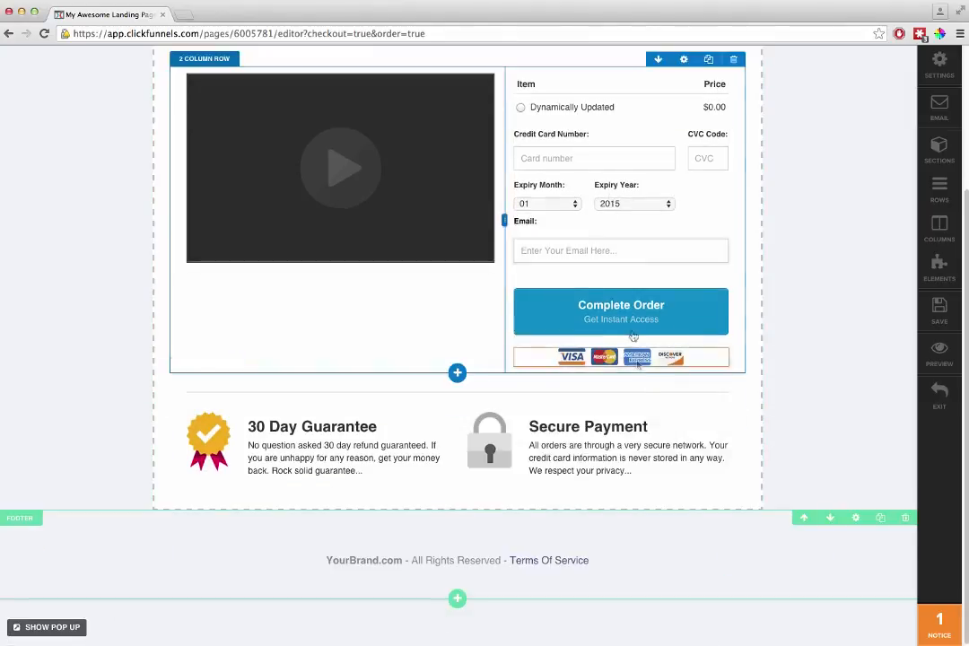
# - Add a Daily Evergreen countdown element beneath the video and review the order page layout
pyautogui.scroll(4, 592, 305)
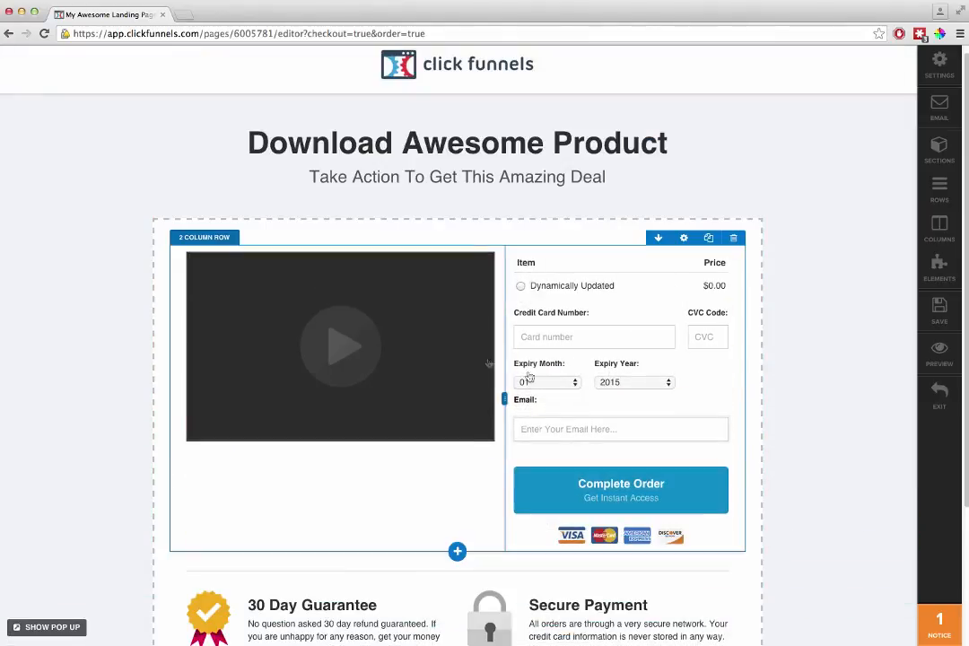
pyautogui.click(341, 444)
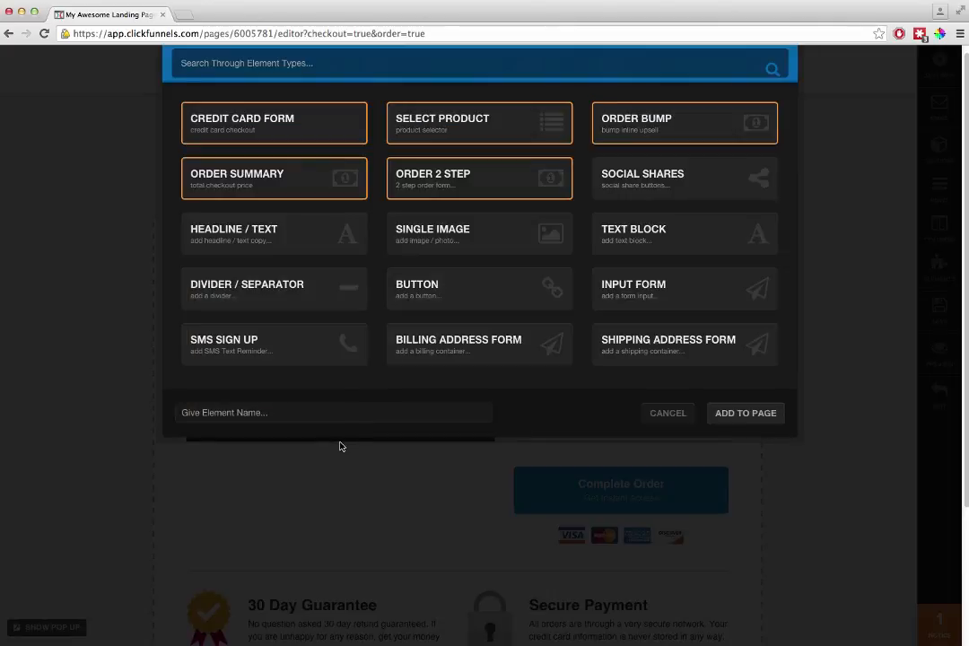
pyautogui.scroll(-5, 337, 268)
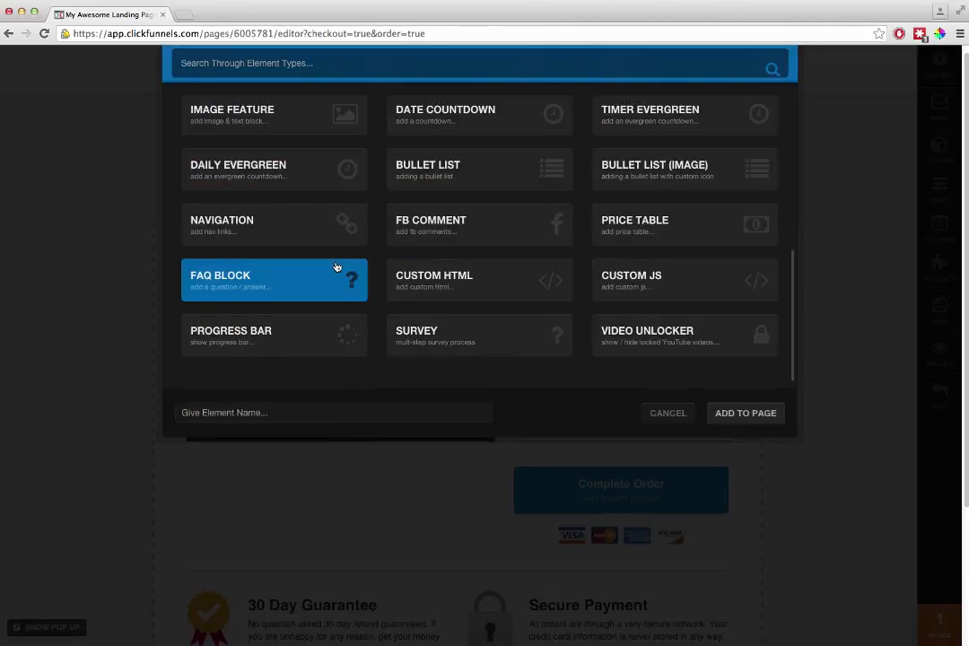
pyautogui.click(275, 169)
pyautogui.scroll(1, 789, 465)
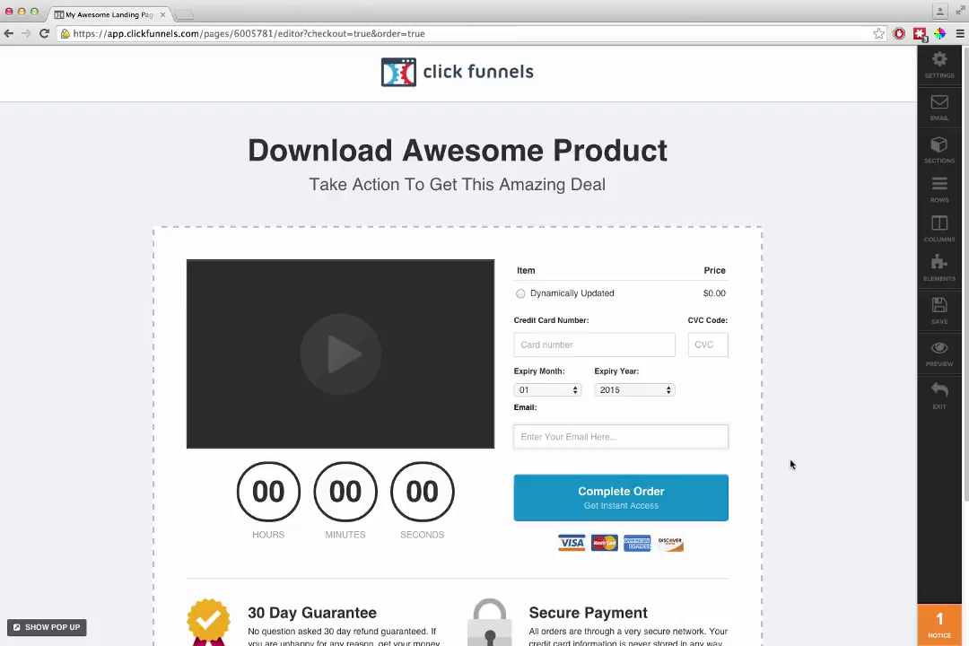
pyautogui.scroll(-3, 794, 468)
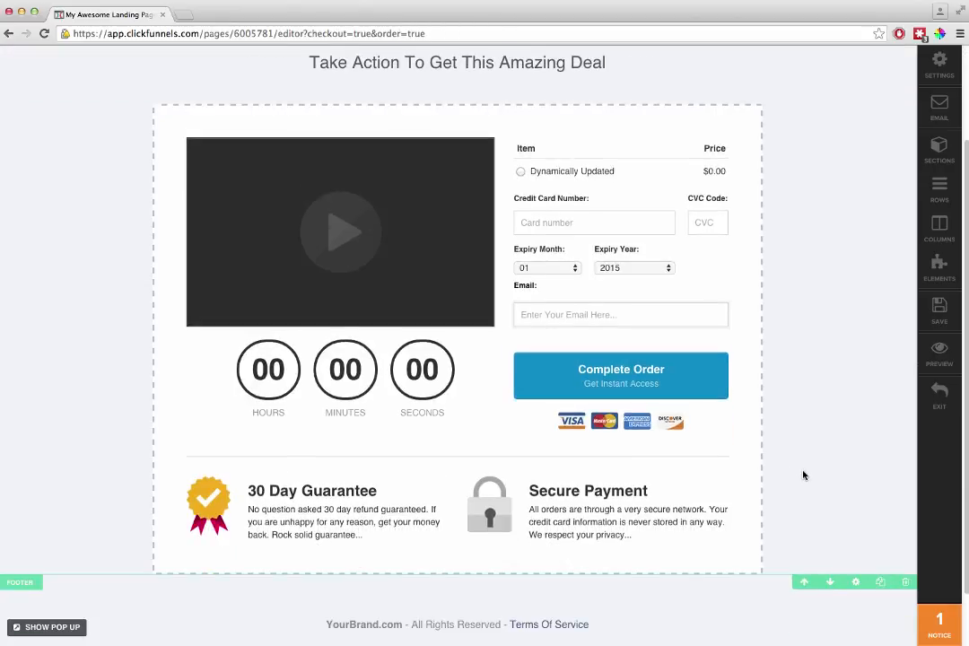
pyautogui.scroll(3, 804, 475)
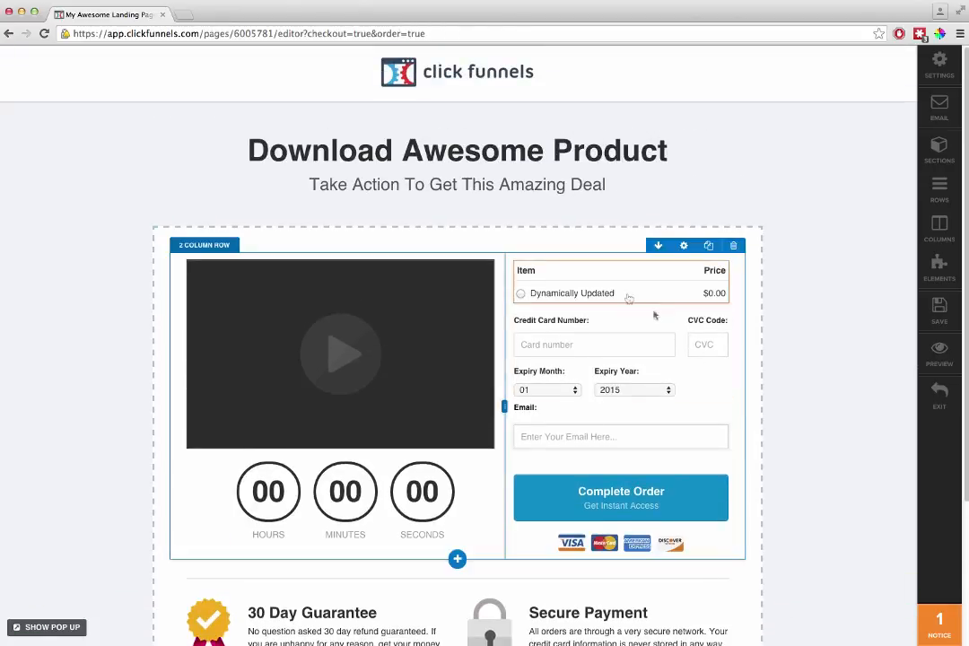
# - Add a 1 Column Block beneath the video and order form row and place a Progress Bar element in it
pyautogui.click(457, 559)
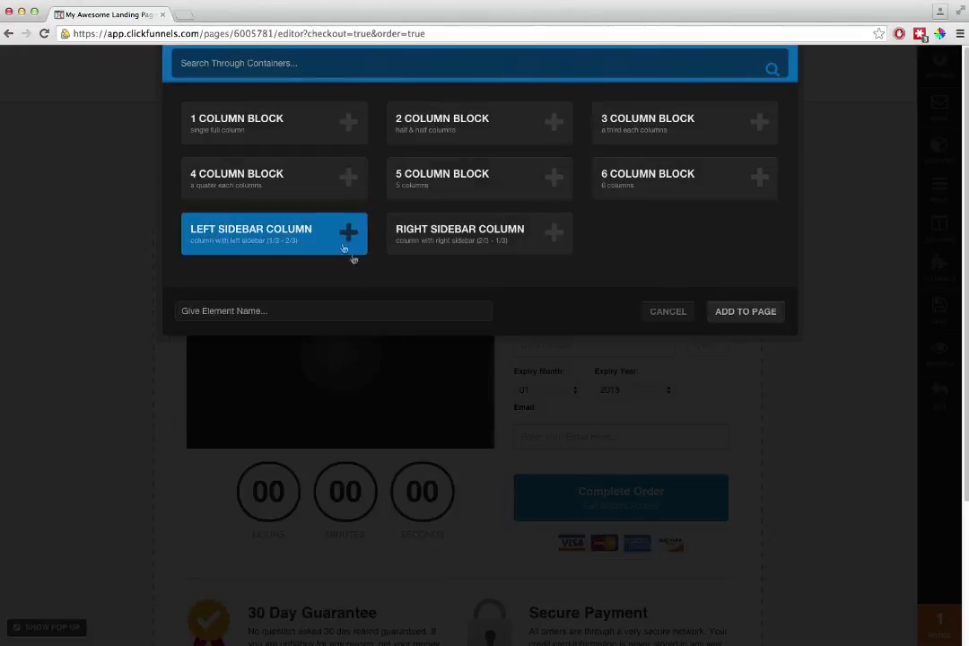
pyautogui.click(336, 139)
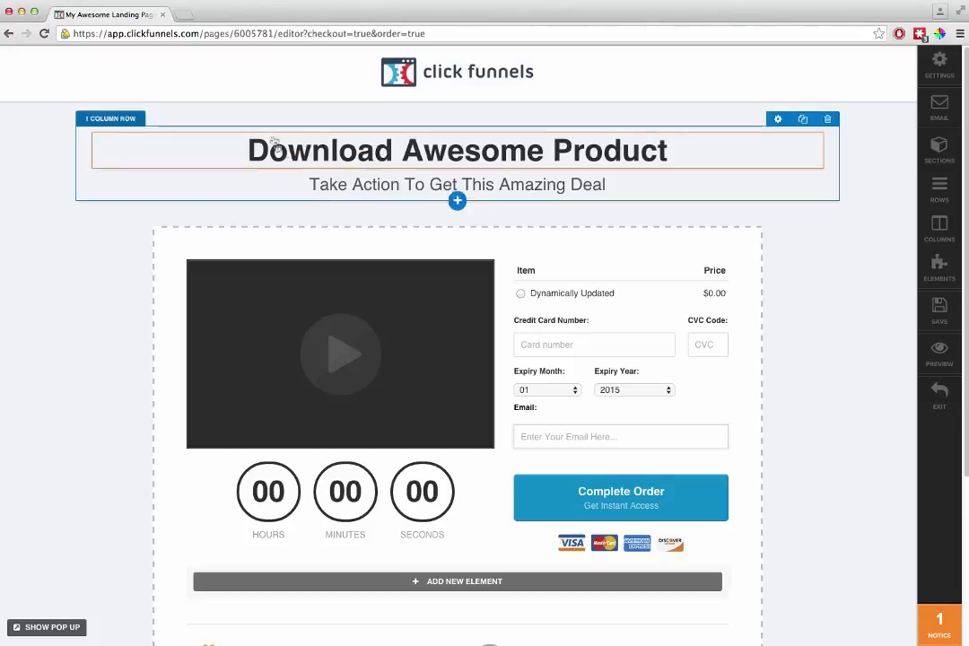
pyautogui.click(459, 581)
pyautogui.scroll(-5, 416, 282)
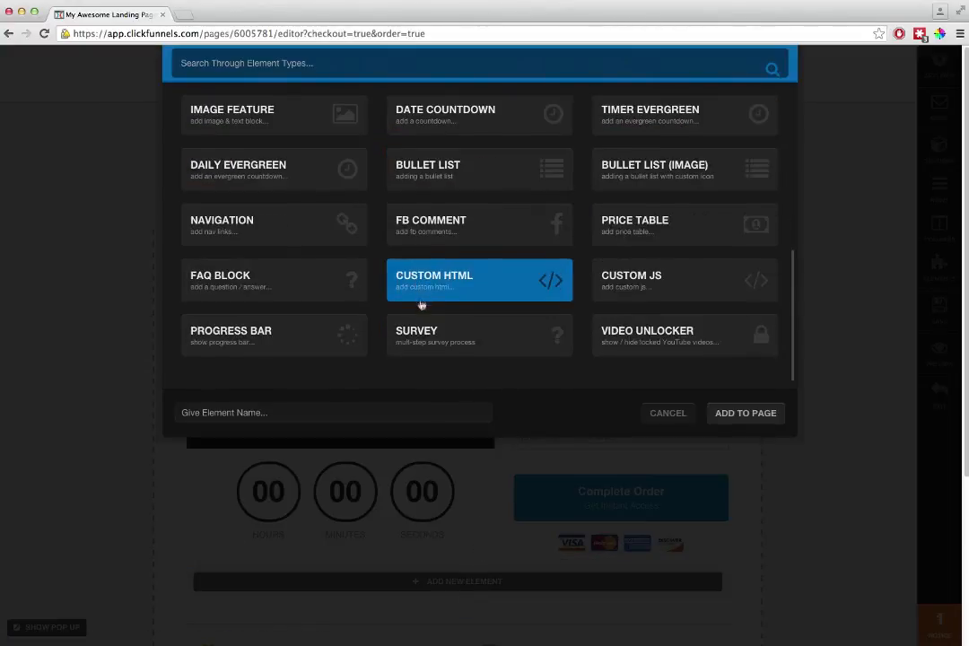
pyautogui.click(302, 336)
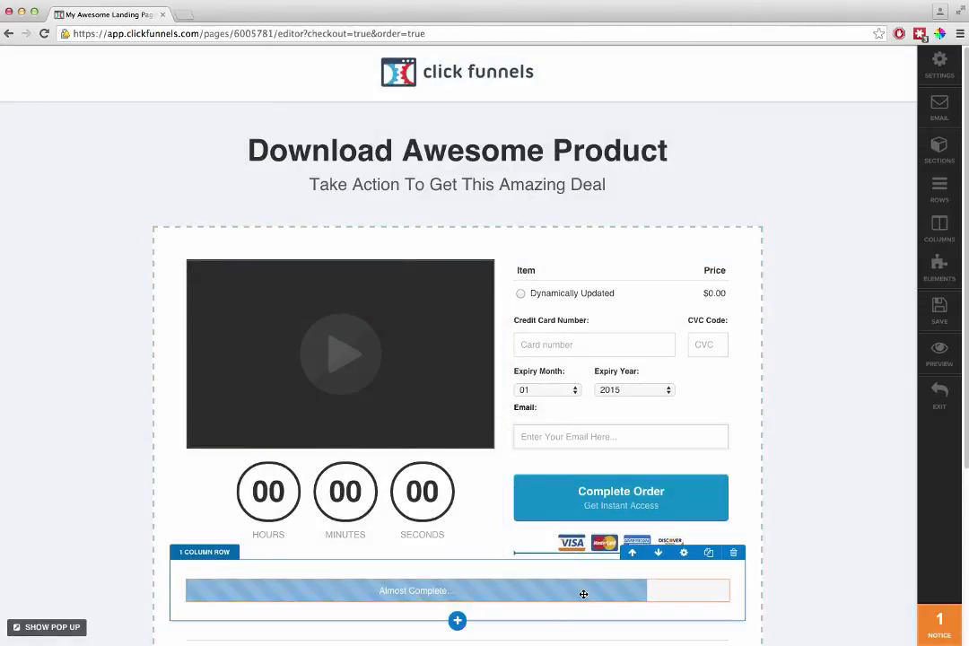
# - Move the progress bar row above the video and order form, and check the bar's element settings
pyautogui.click(631, 552)
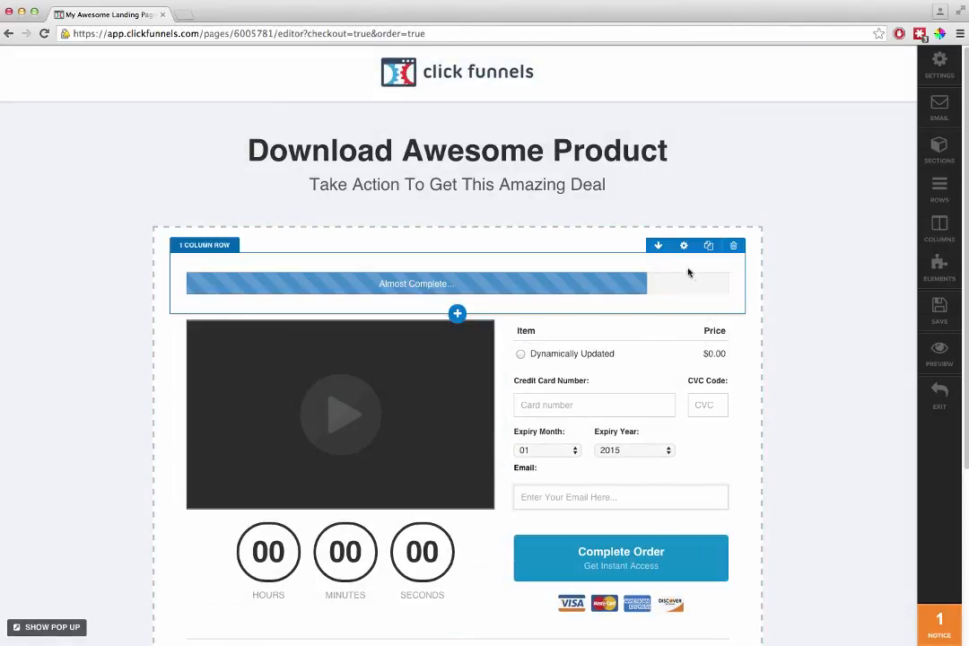
pyautogui.click(718, 285)
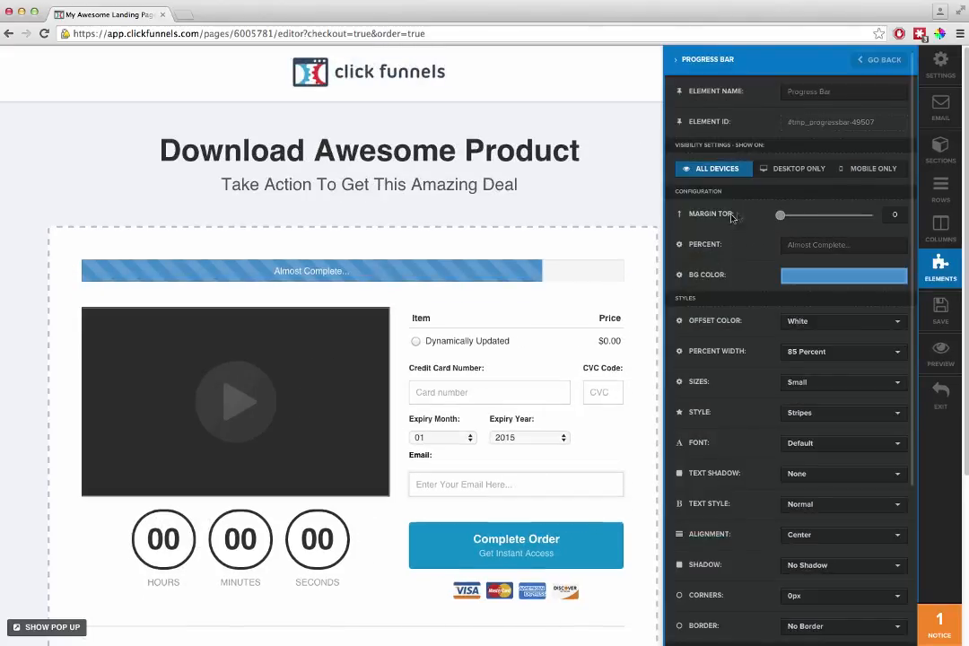
pyautogui.click(607, 206)
pyautogui.moveTo(630, 253); pyautogui.dragTo(628, 310)
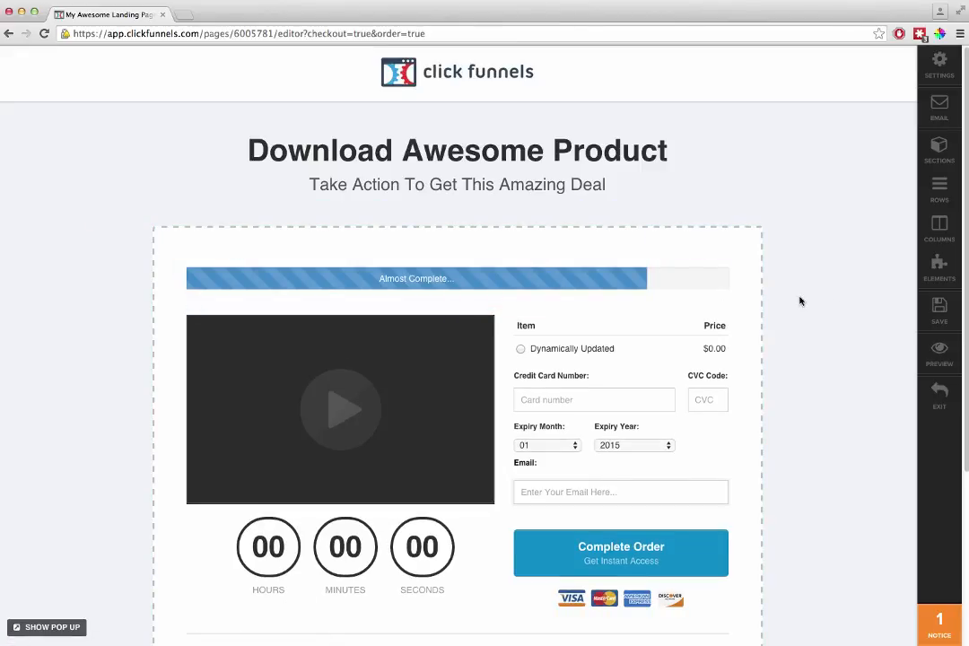
# - Review the order page layout down to the footer, and preview the page as visitors get it
pyautogui.scroll(-5, 849, 367)
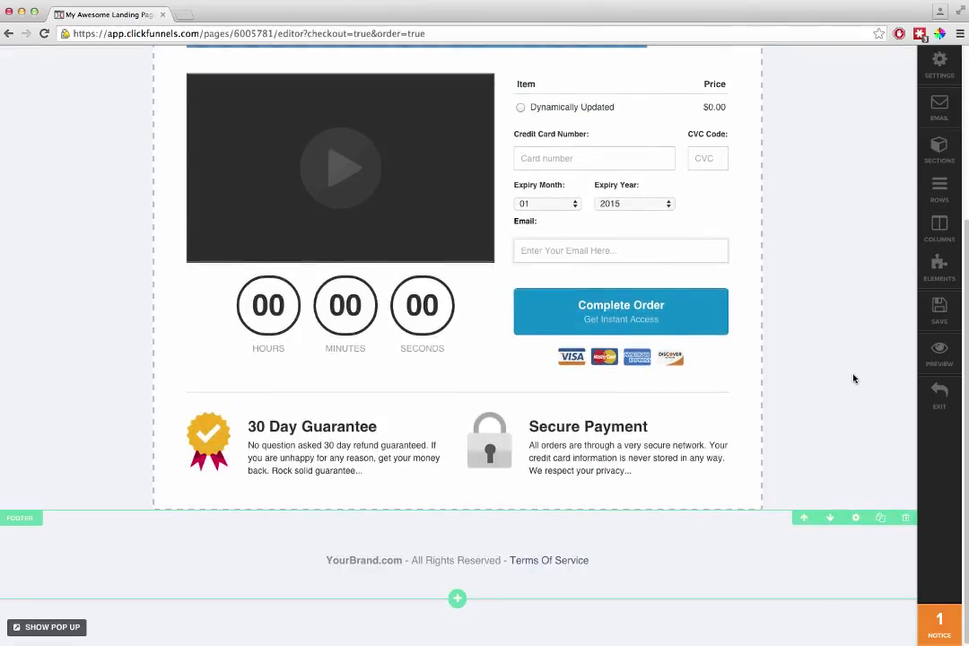
pyautogui.scroll(5, 853, 379)
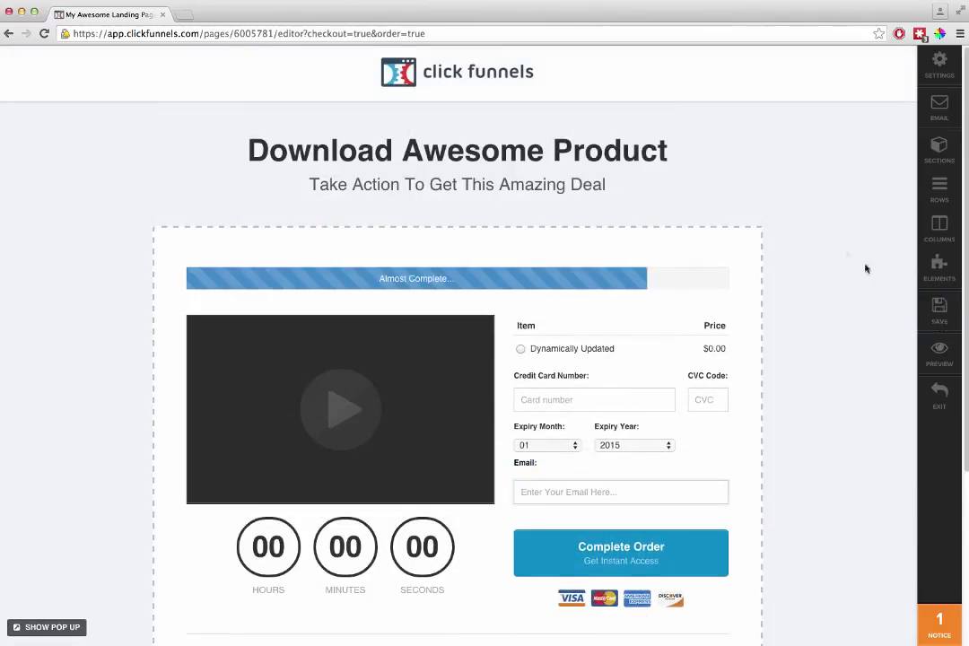
pyautogui.click(922, 351)
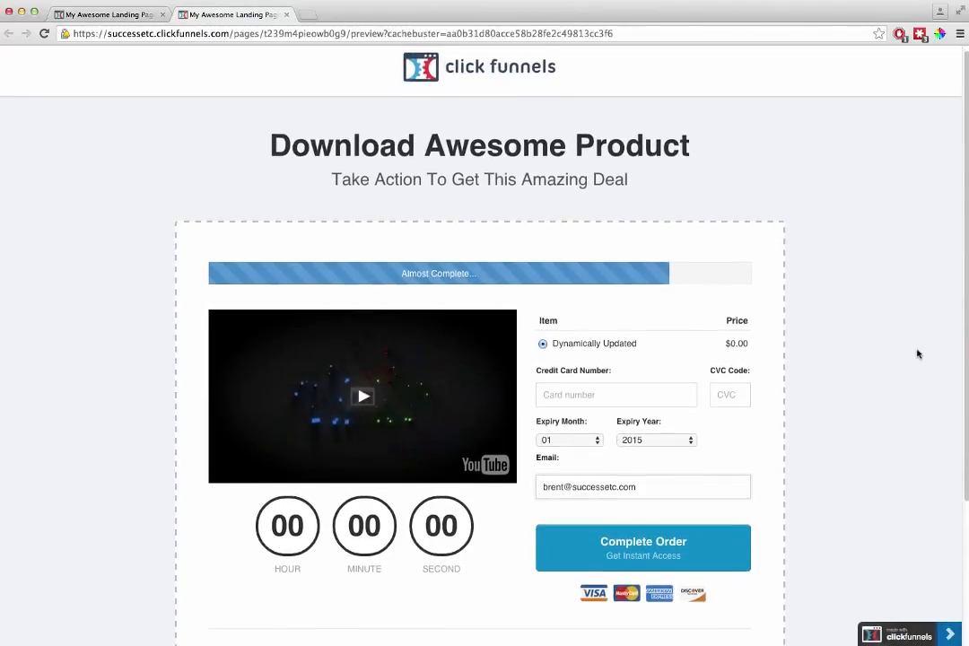
pyautogui.scroll(-4, 917, 354)
pyautogui.scroll(4, 917, 356)
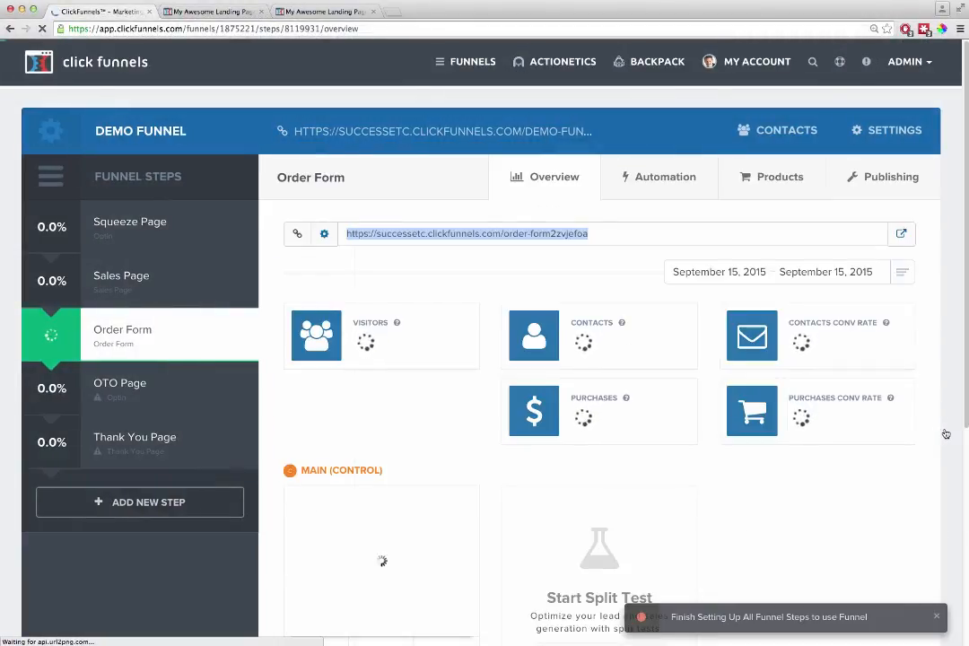
# - Assign the OTO Page 2 sales template to the OTO Page step of the demo funnel
pyautogui.click(134, 385)
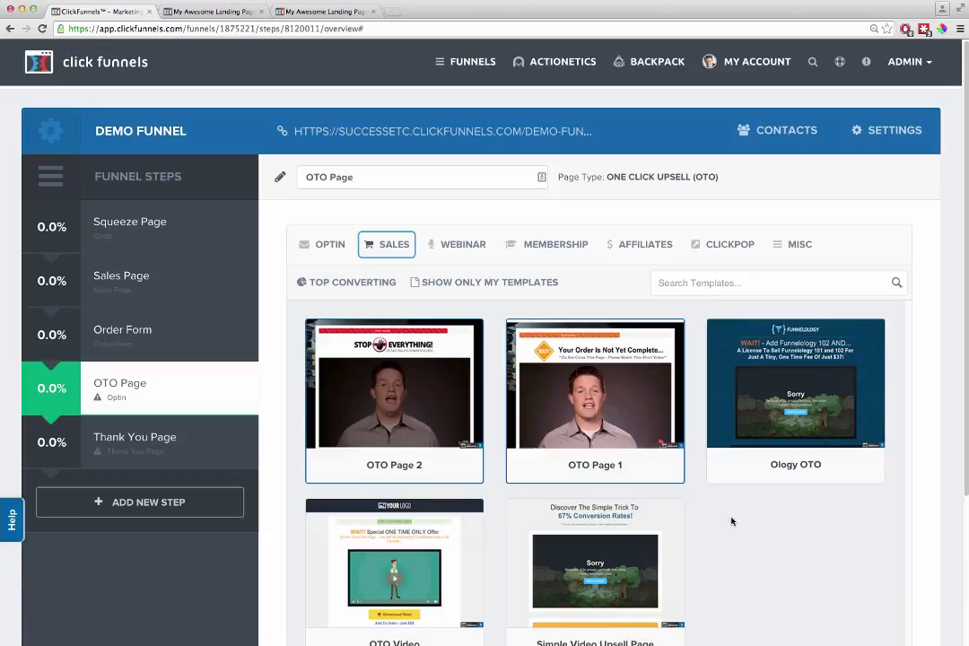
pyautogui.moveTo(416, 385)
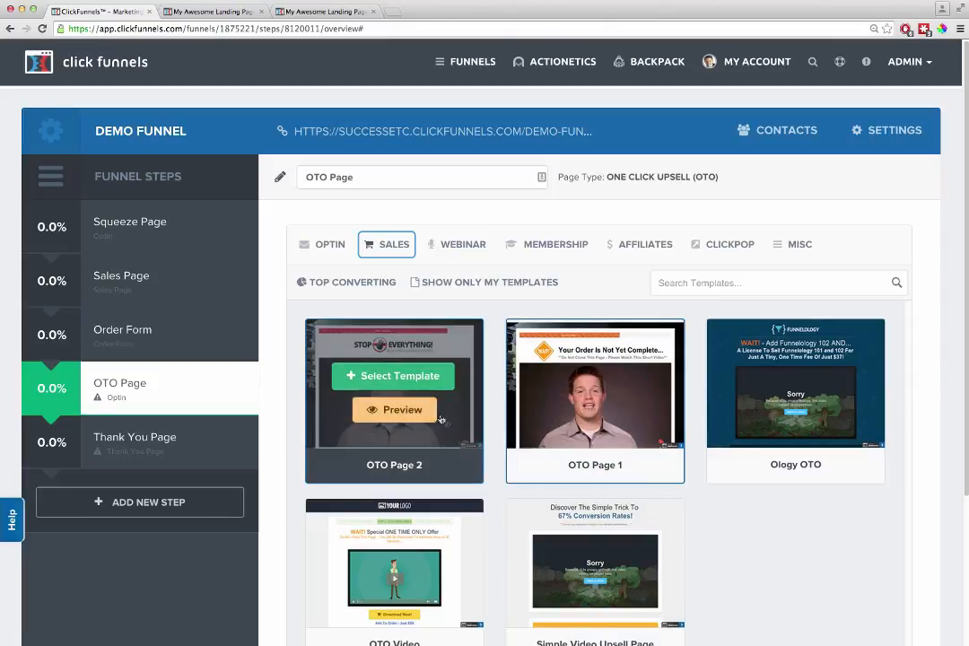
pyautogui.click(405, 378)
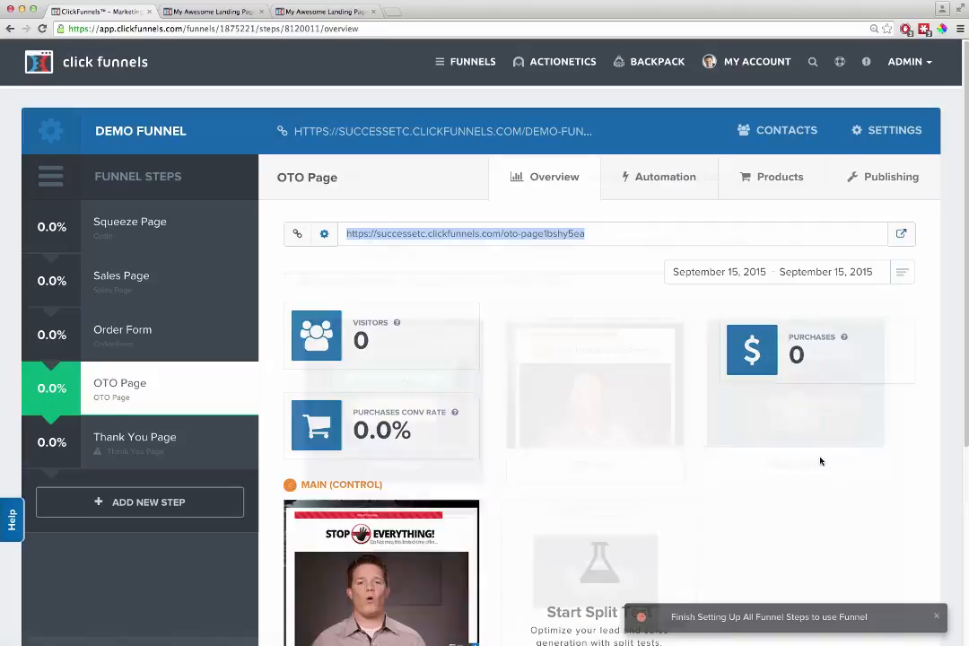
# - Browse the Misc and Optin Thank You templates for the Thank You Page step
pyautogui.click(135, 437)
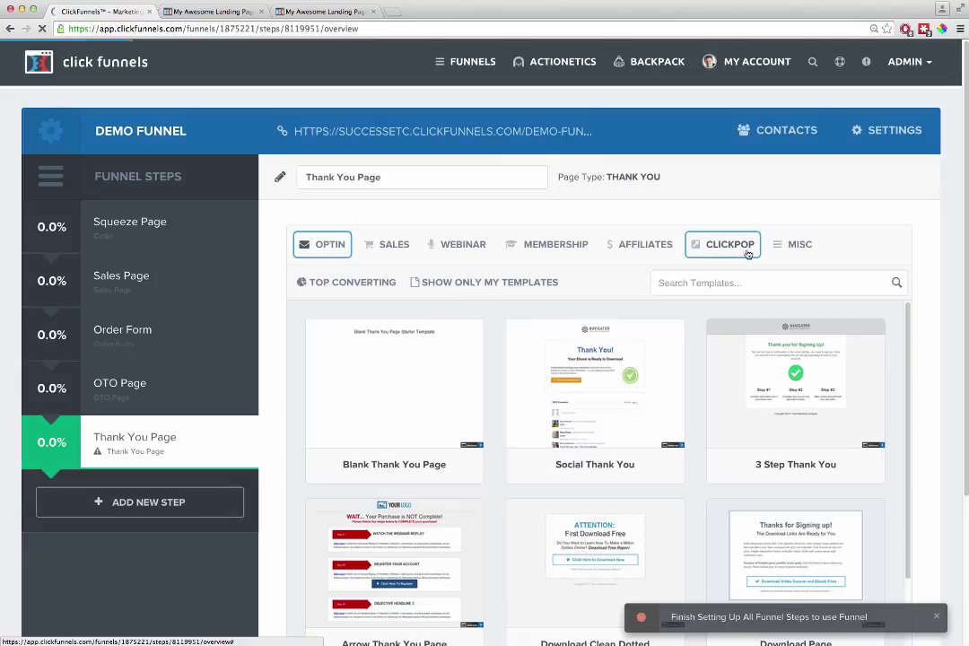
pyautogui.click(790, 251)
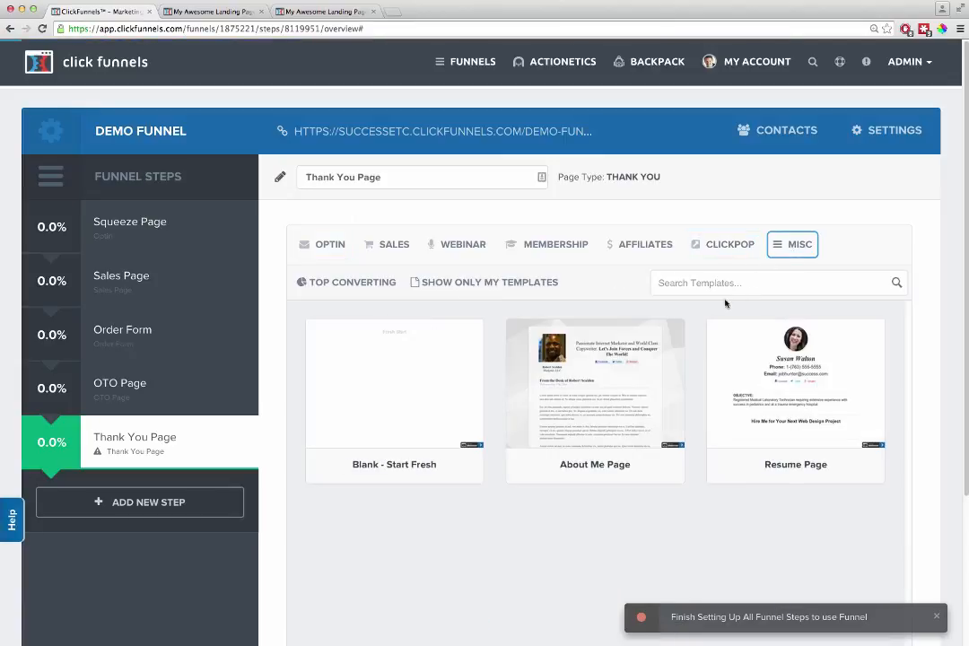
pyautogui.moveTo(337, 244)
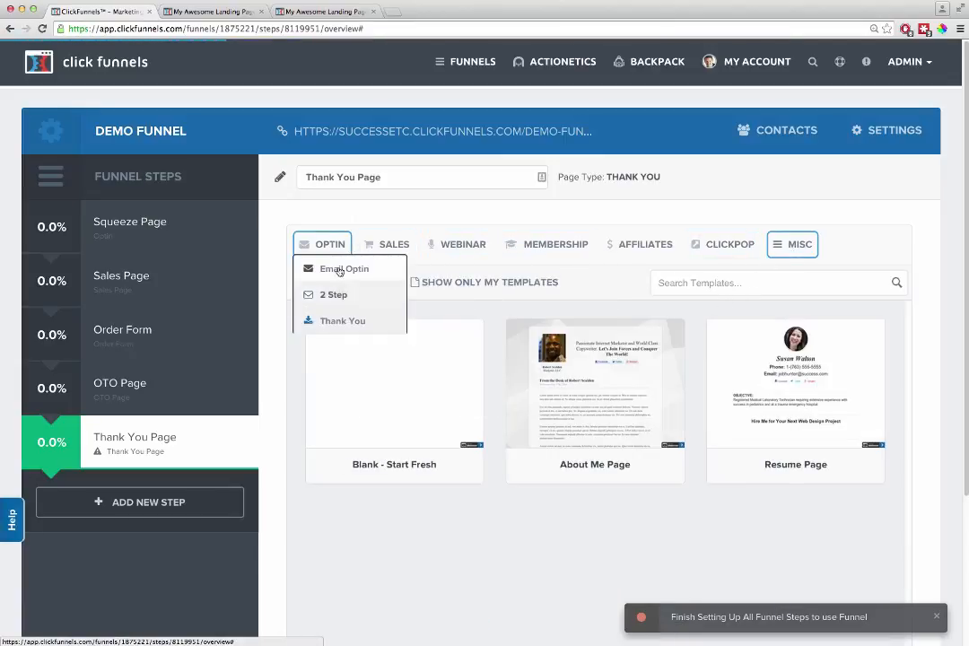
pyautogui.click(339, 323)
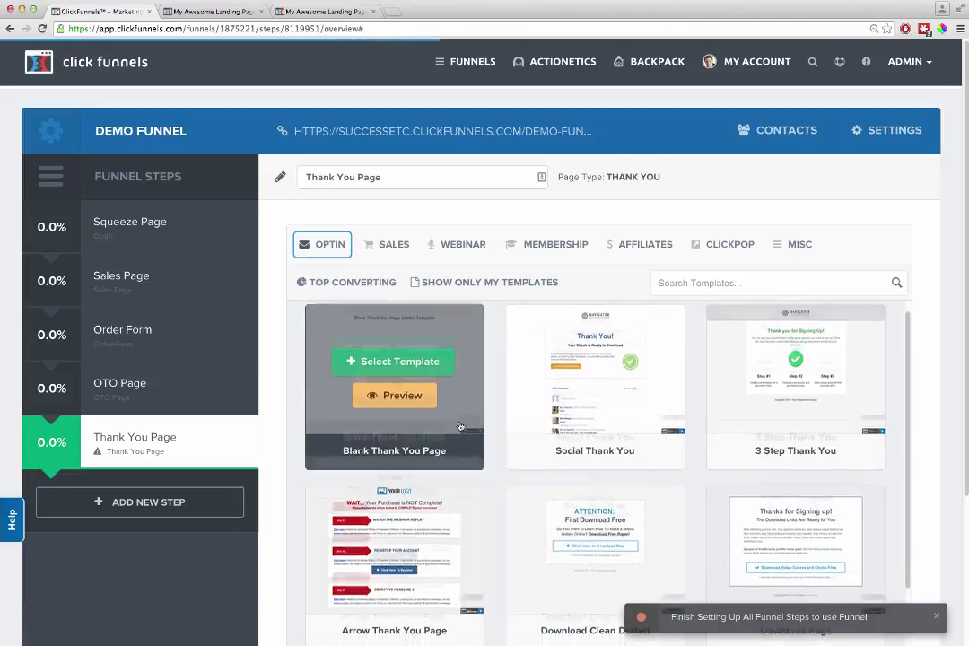
pyautogui.scroll(-1, 574, 530)
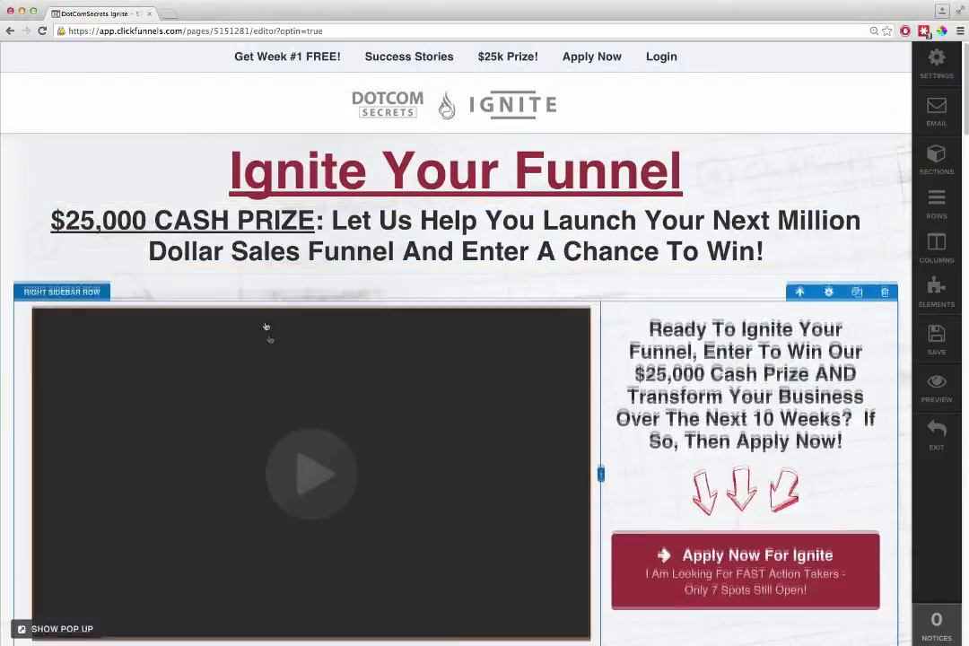
# - Examine the DotComSecrets Ignite page in the editor, from its headline and video to the member story rows
pyautogui.scroll(-6, 465, 337)
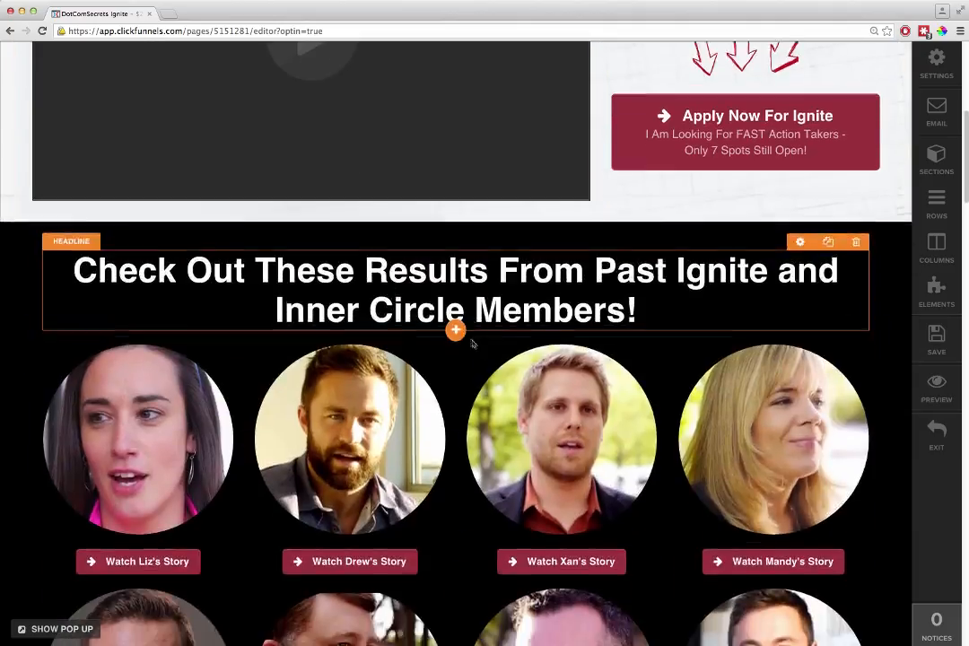
pyautogui.scroll(-5, 372, 386)
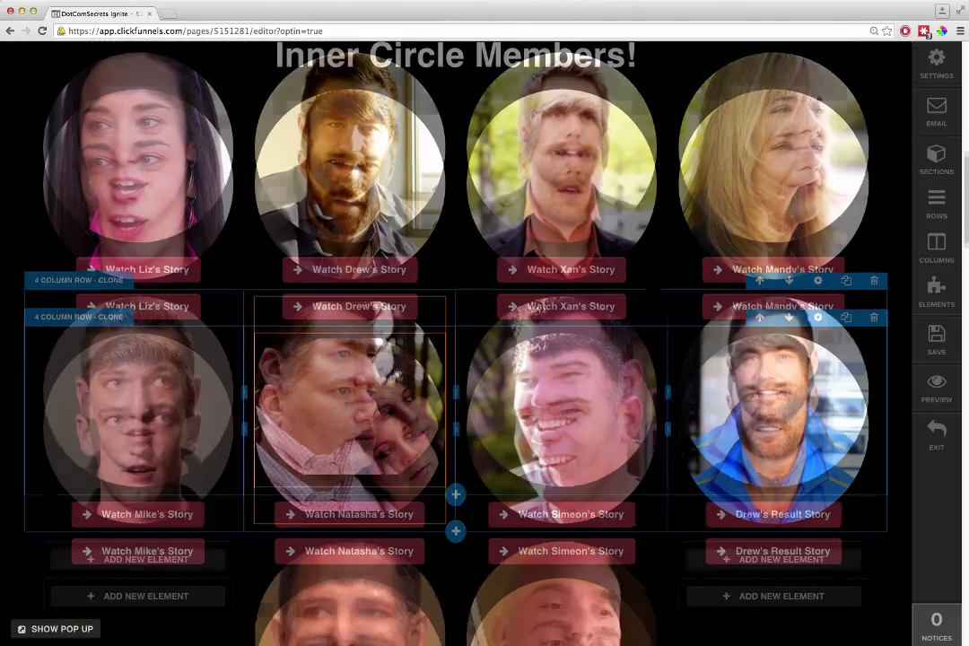
pyautogui.scroll(3, 372, 386)
pyautogui.moveTo(134, 314)
pyautogui.mouseDown()
pyautogui.moveTo(377, 260)
pyautogui.moveTo(383, 441)
pyautogui.moveTo(70, 214)
pyautogui.moveTo(118, 252)
pyautogui.mouseUp()
pyautogui.moveTo(160, 303); pyautogui.dragTo(130, 238)
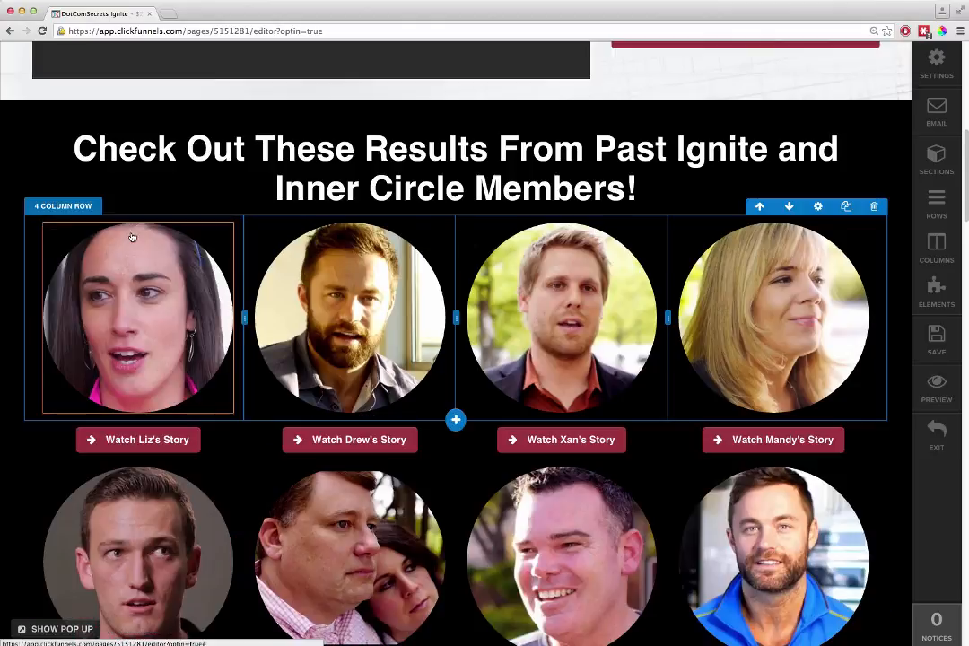
pyautogui.scroll(4, 227, 282)
pyautogui.scroll(3, 227, 283)
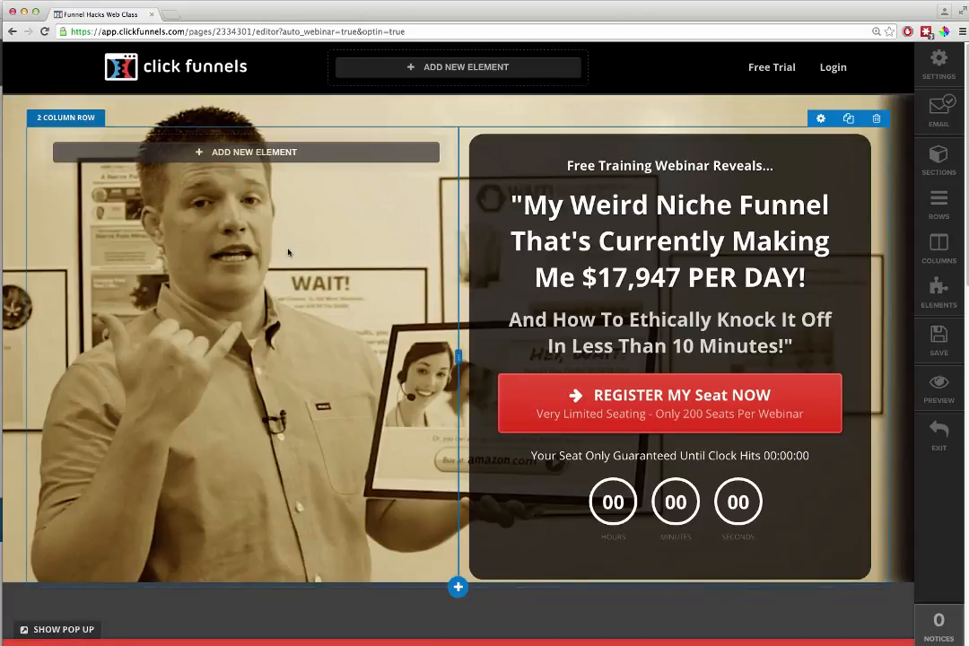
# - Examine the Funnel Hacks Web Class page's registration pop-up and its webinar secrets section
pyautogui.click(63, 629)
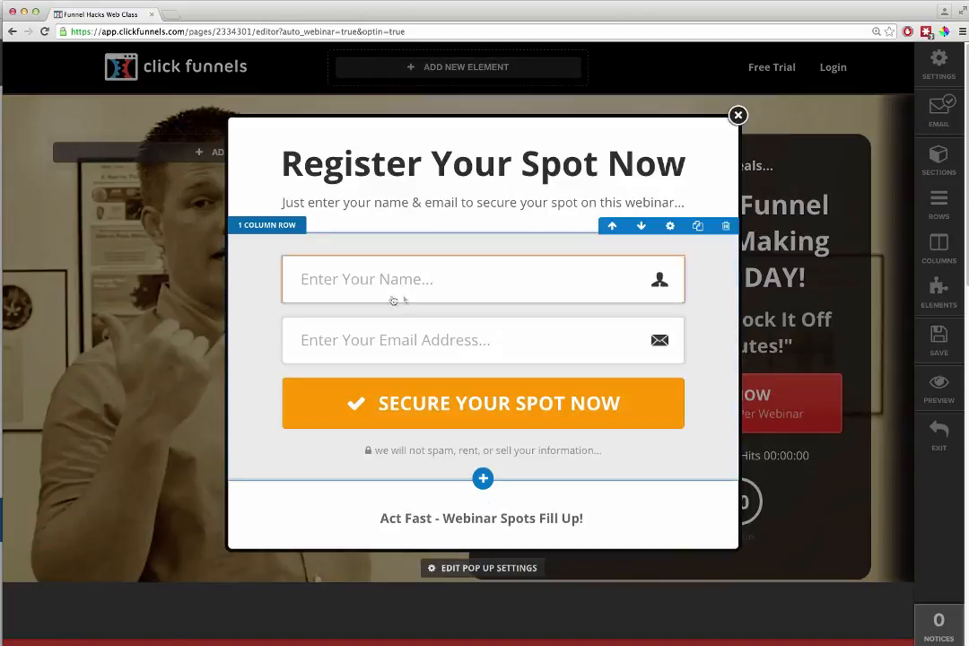
pyautogui.click(738, 115)
pyautogui.scroll(-10, 600, 359)
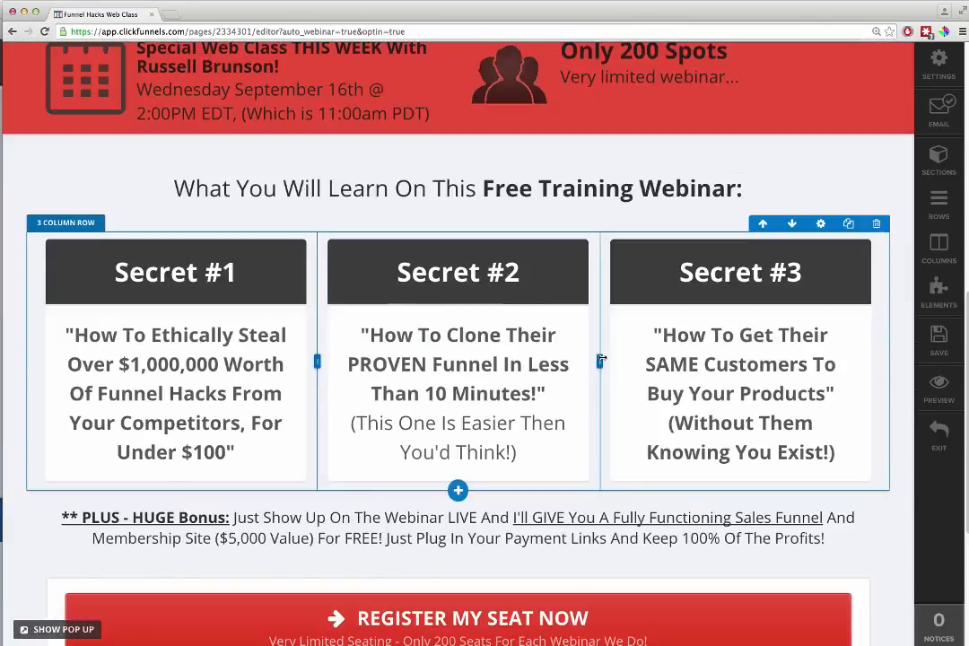
pyautogui.scroll(10, 601, 360)
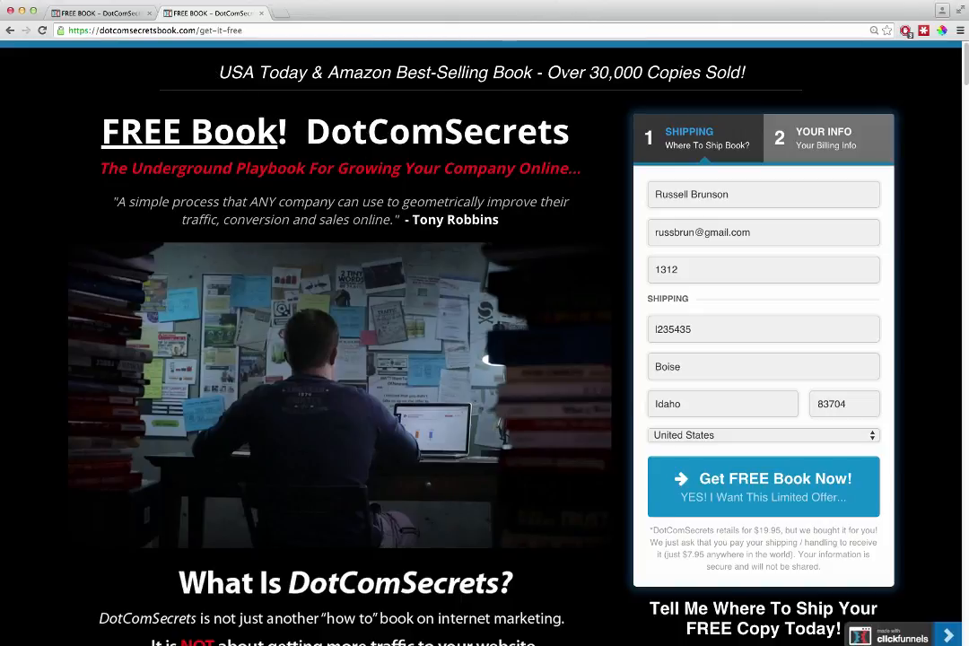
# - Compare the live DotComSecrets free book page with its editor version, examining the order form, testimonials and bullet sections
pyautogui.moveTo(589, 73); pyautogui.dragTo(714, 72)
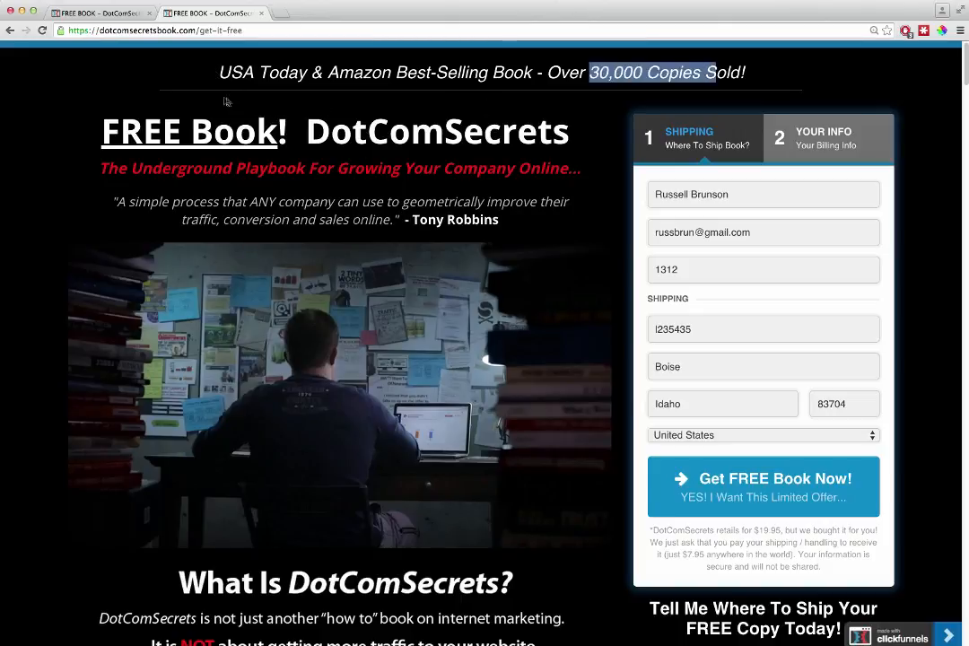
pyautogui.click(105, 14)
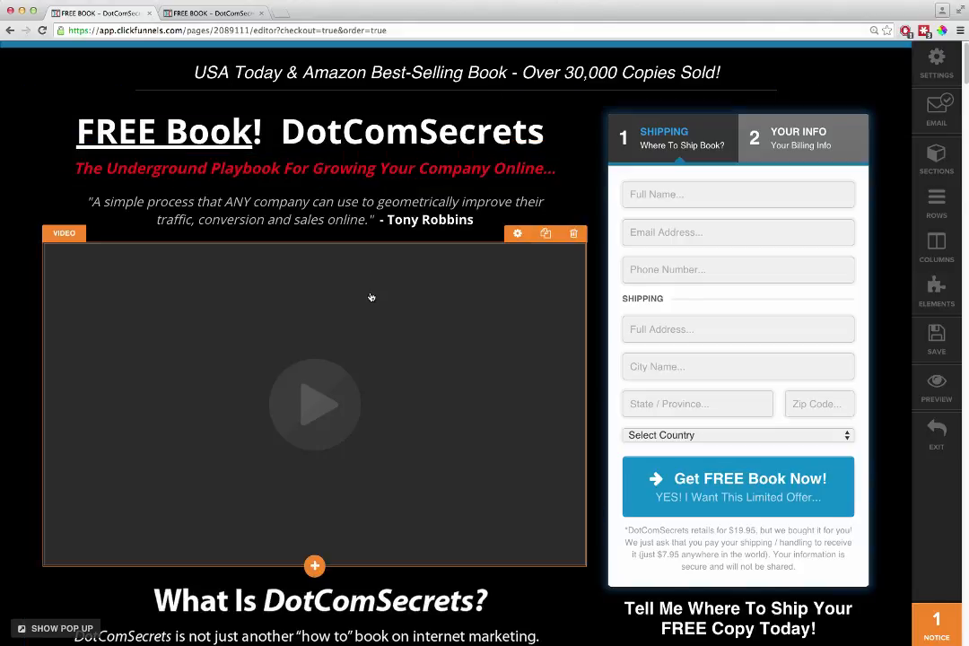
pyautogui.scroll(-2, 372, 292)
pyautogui.scroll(2, 610, 228)
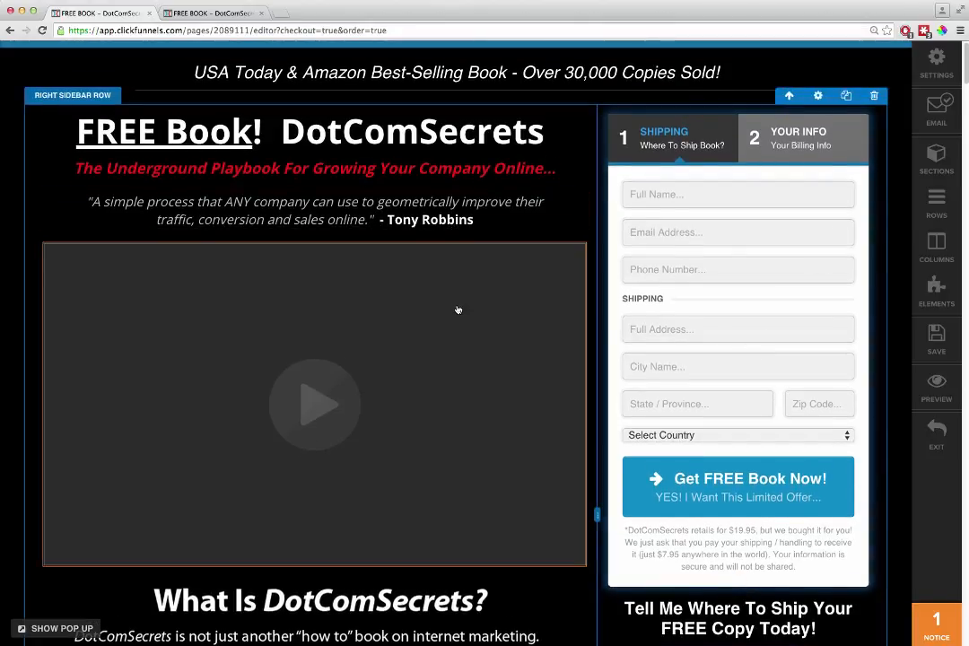
pyautogui.scroll(-6, 459, 308)
pyautogui.scroll(-11, 463, 310)
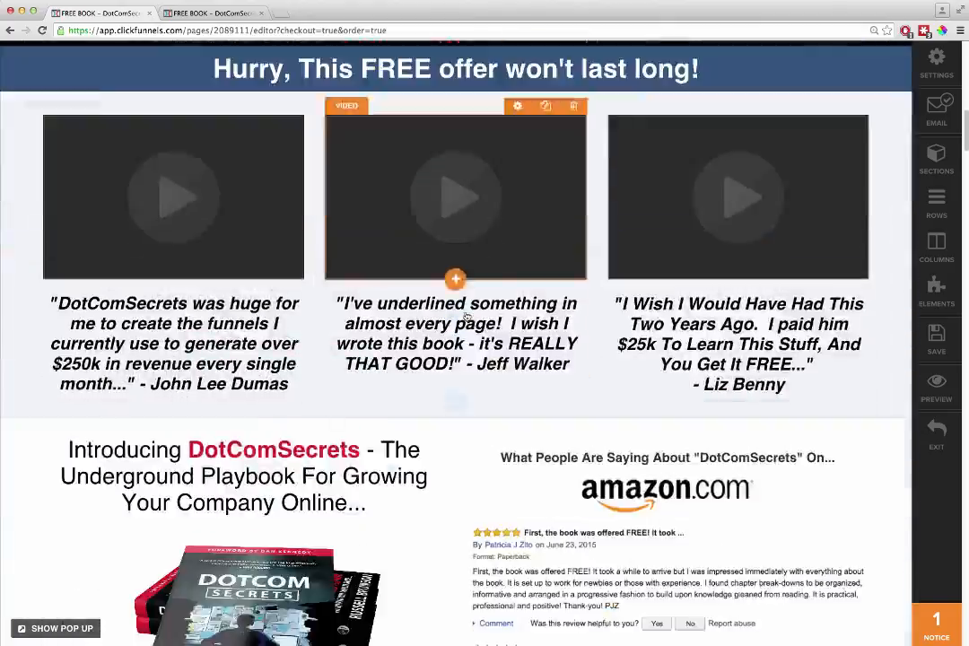
pyautogui.scroll(-13, 468, 317)
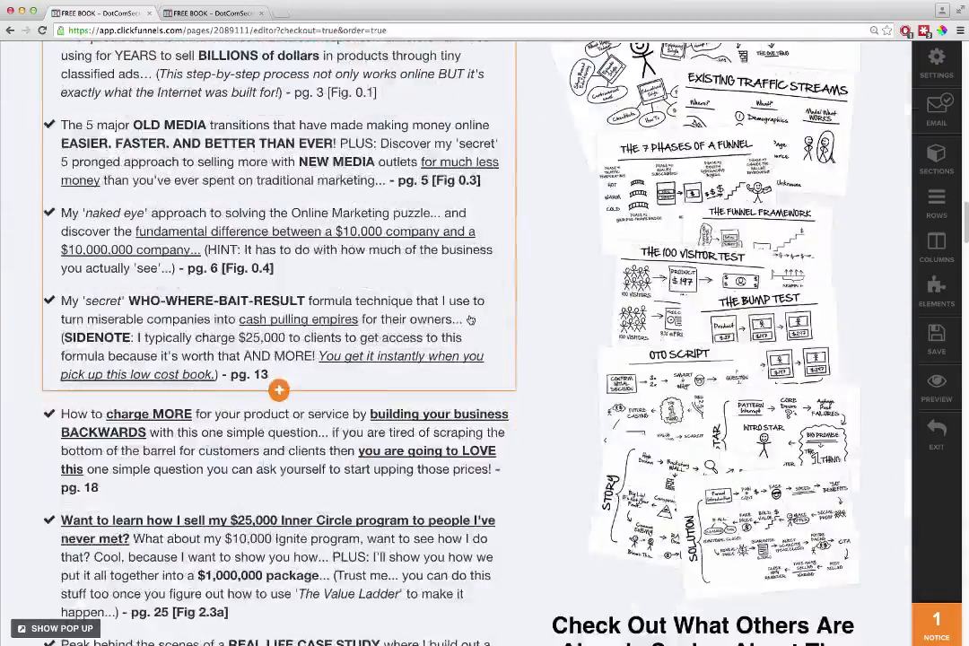
pyautogui.scroll(20, 525, 333)
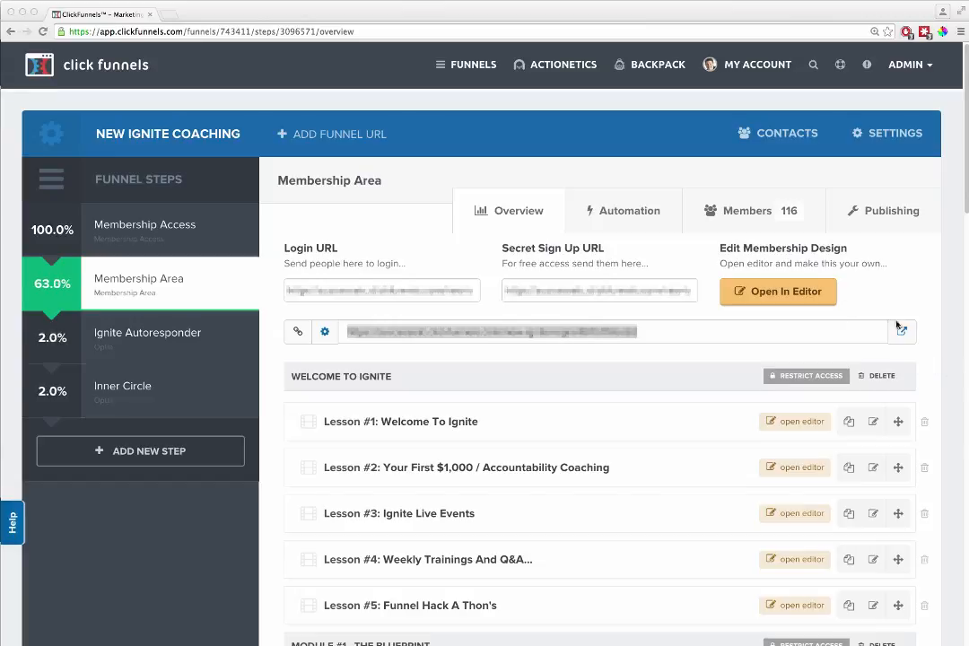
# - Examine the modules and lessons in the Membership Area of the New Ignite Coaching funnel
pyautogui.click(950, 348)
pyautogui.scroll(-2, 403, 403)
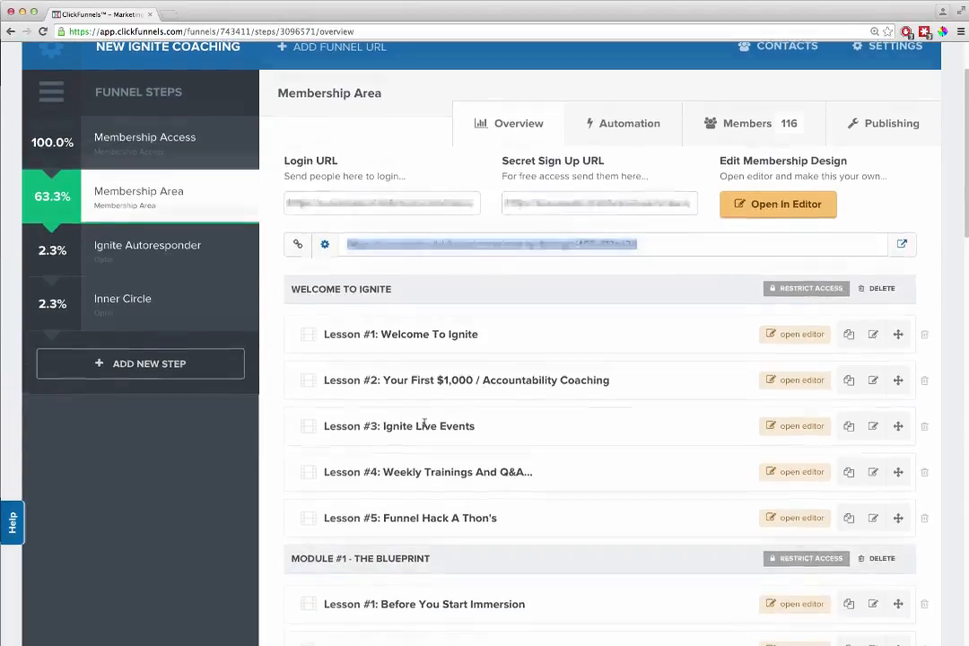
pyautogui.scroll(-10, 420, 425)
pyautogui.scroll(6, 567, 454)
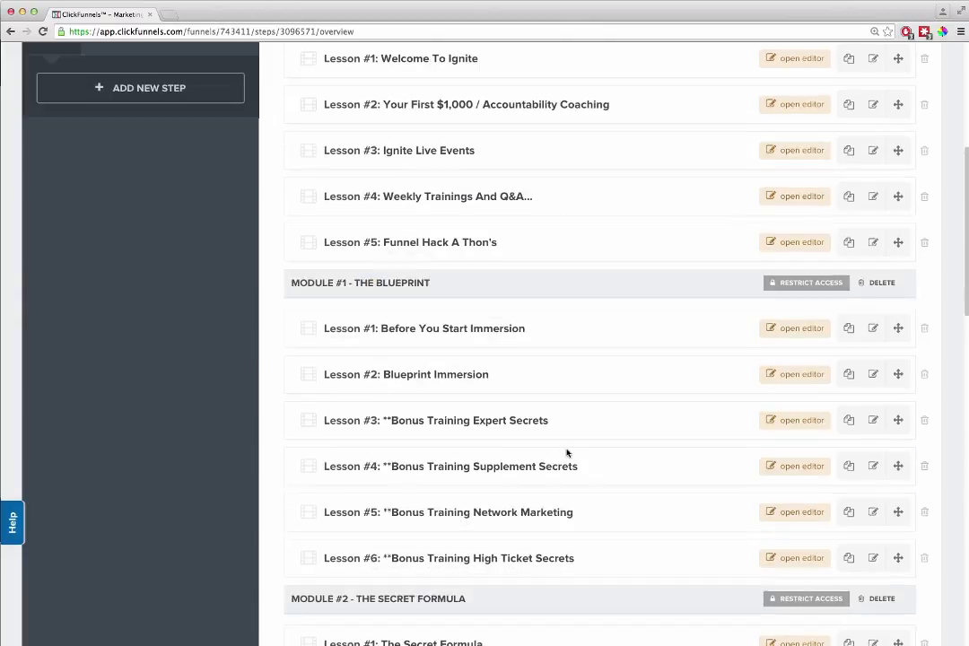
pyautogui.scroll(5, 567, 453)
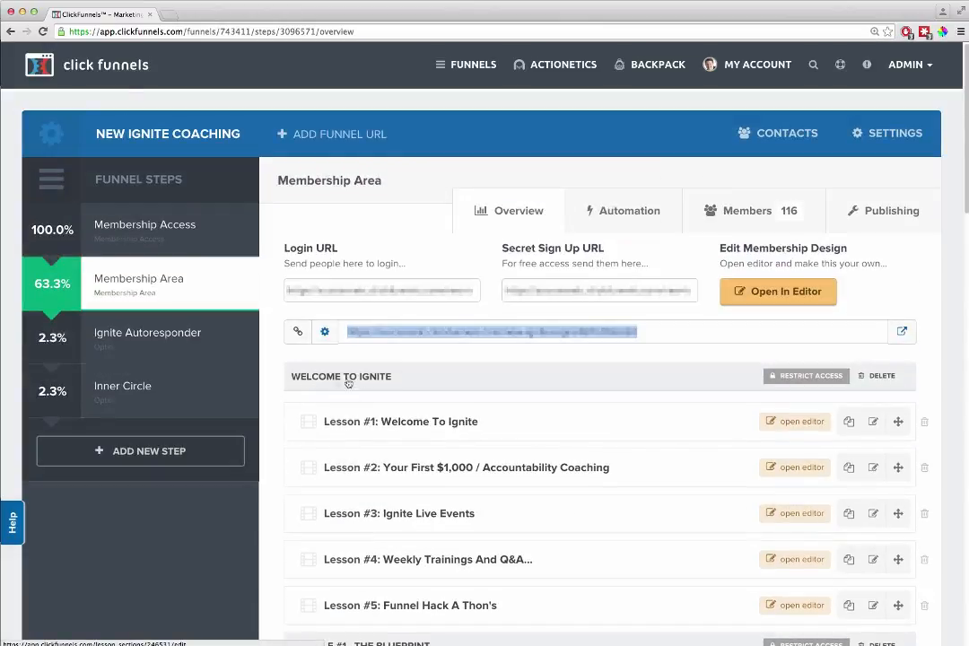
# - Start a new lesson section named "Module 1" in the Membership Area and discard it
pyautogui.scroll(-3, 355, 390)
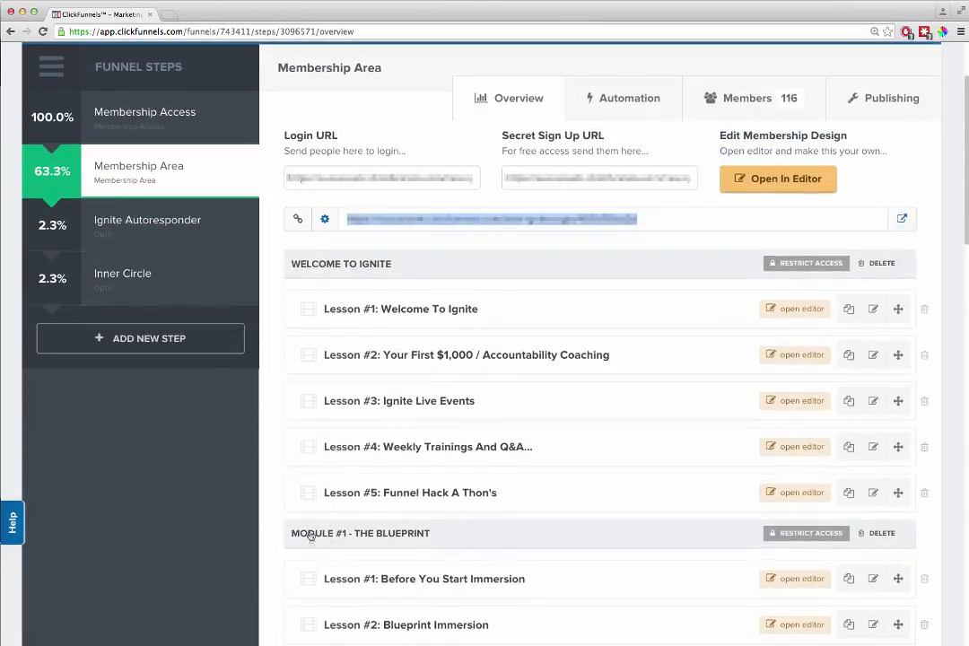
pyautogui.scroll(-5, 448, 520)
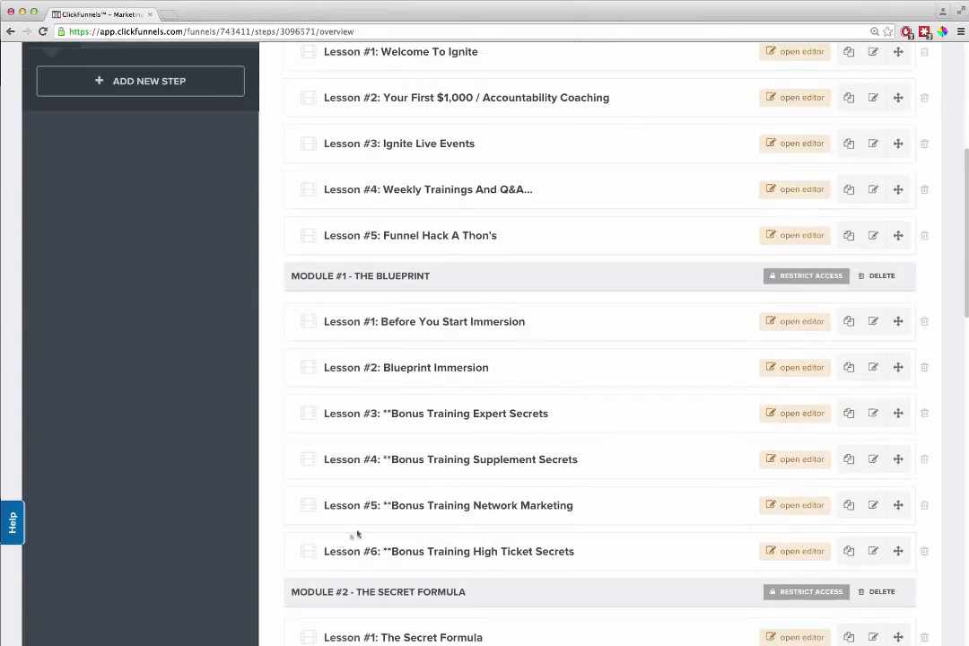
pyautogui.scroll(-3, 413, 538)
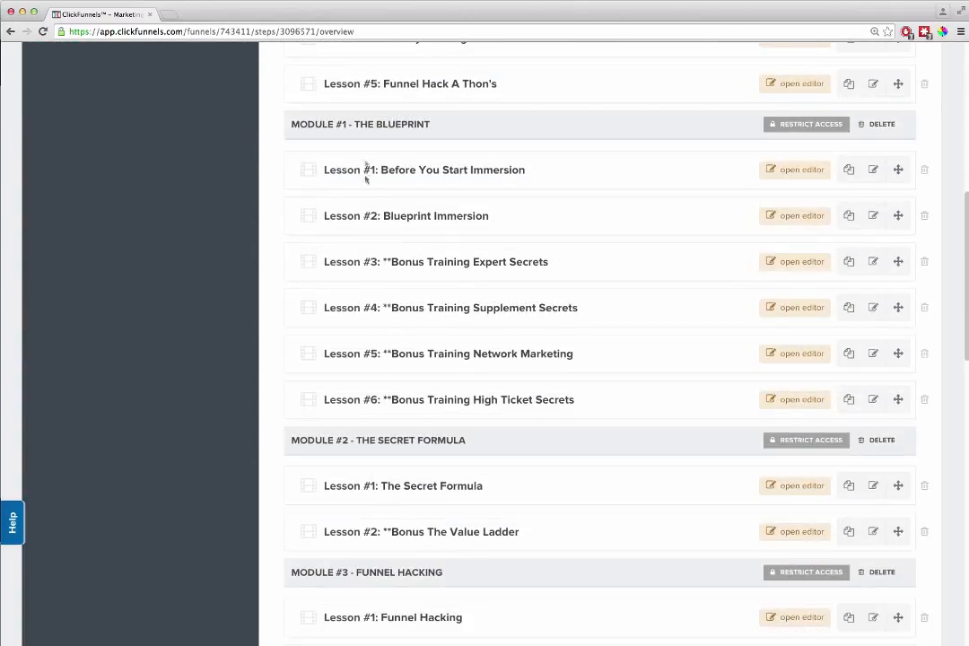
pyautogui.scroll(-5, 288, 447)
pyautogui.scroll(-10, 295, 453)
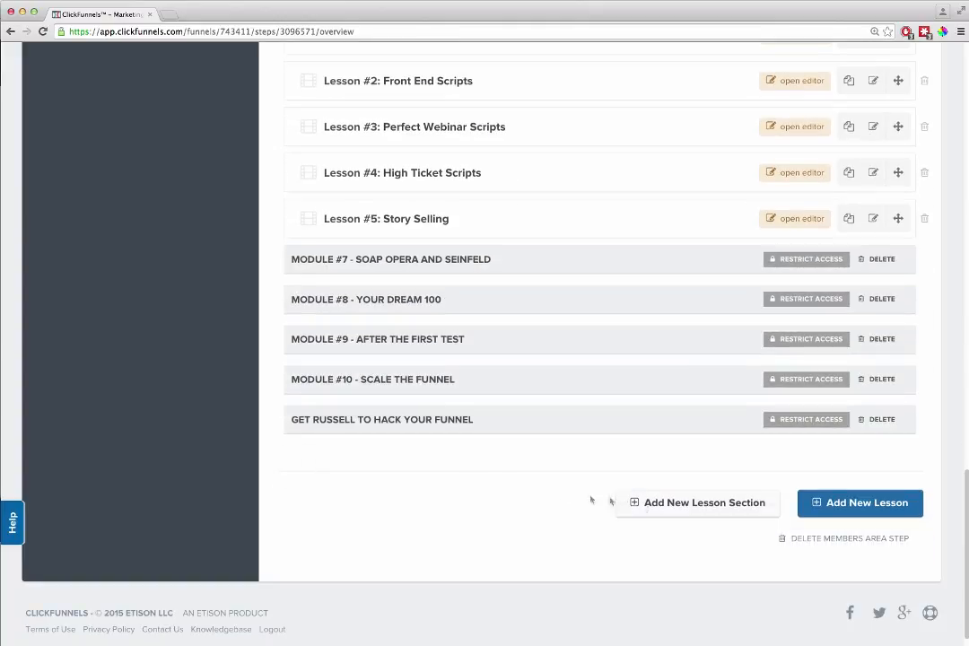
pyautogui.click(672, 506)
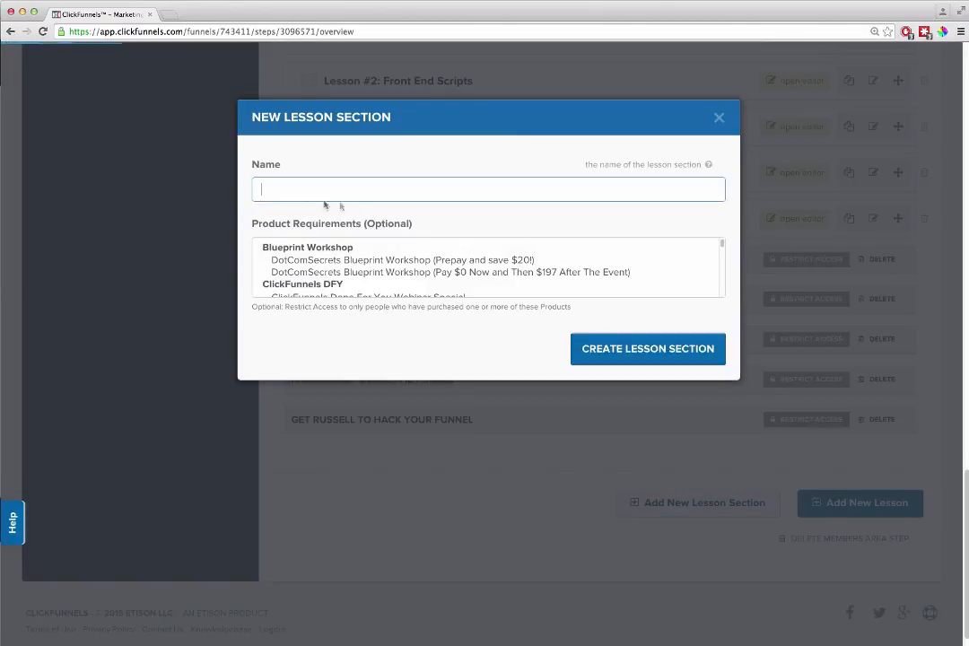
pyautogui.write('Module 1')
pyautogui.click(719, 117)
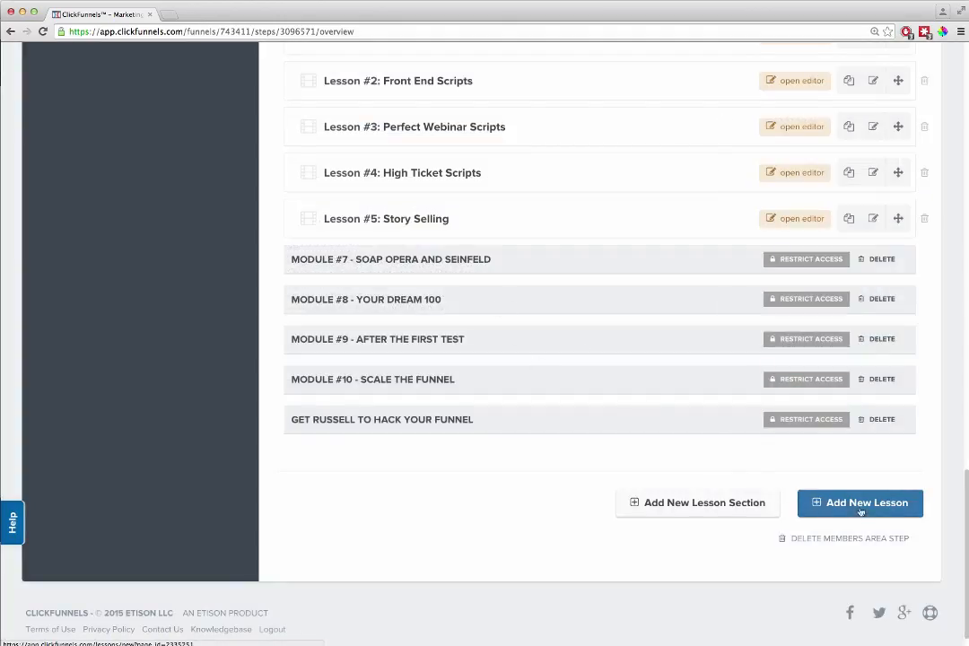
# - Draft a new lesson in the "Module #1 - The Blueprint" section with a drip delay of 7 days and discard it
pyautogui.scroll(2, 477, 203)
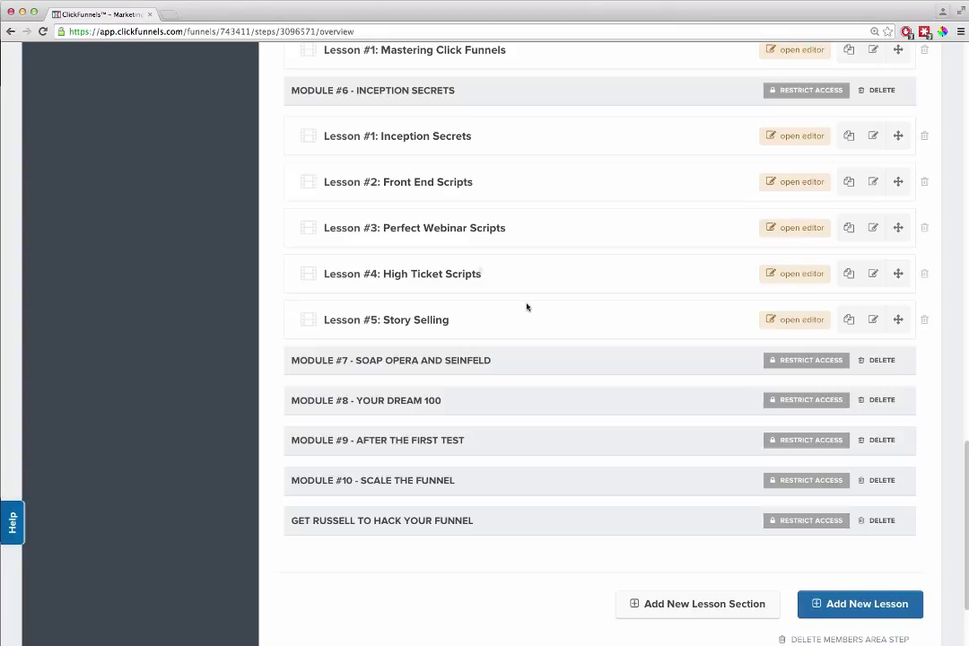
pyautogui.click(827, 603)
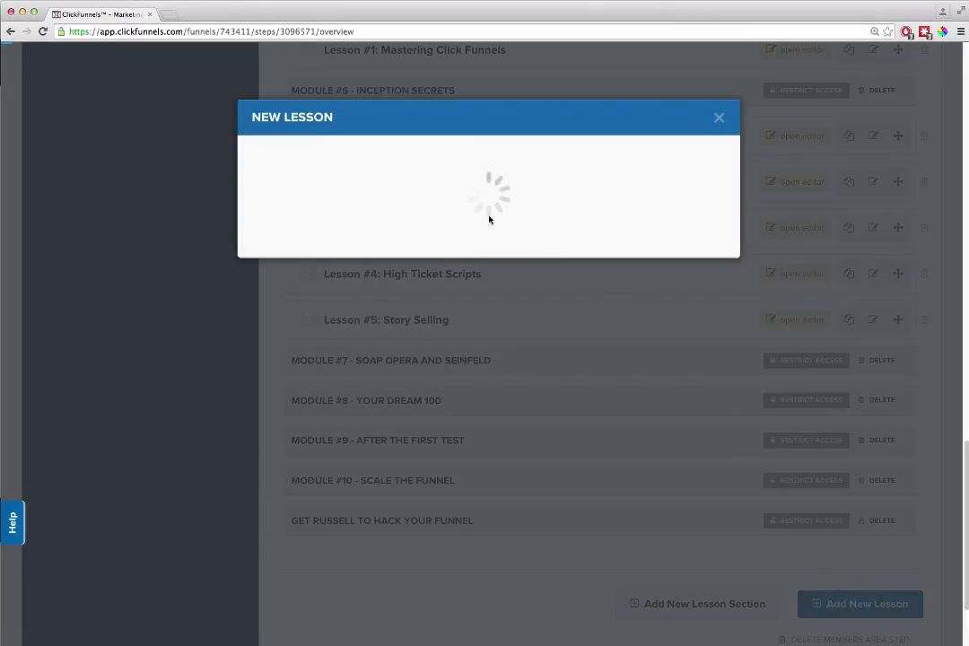
pyautogui.click(357, 192)
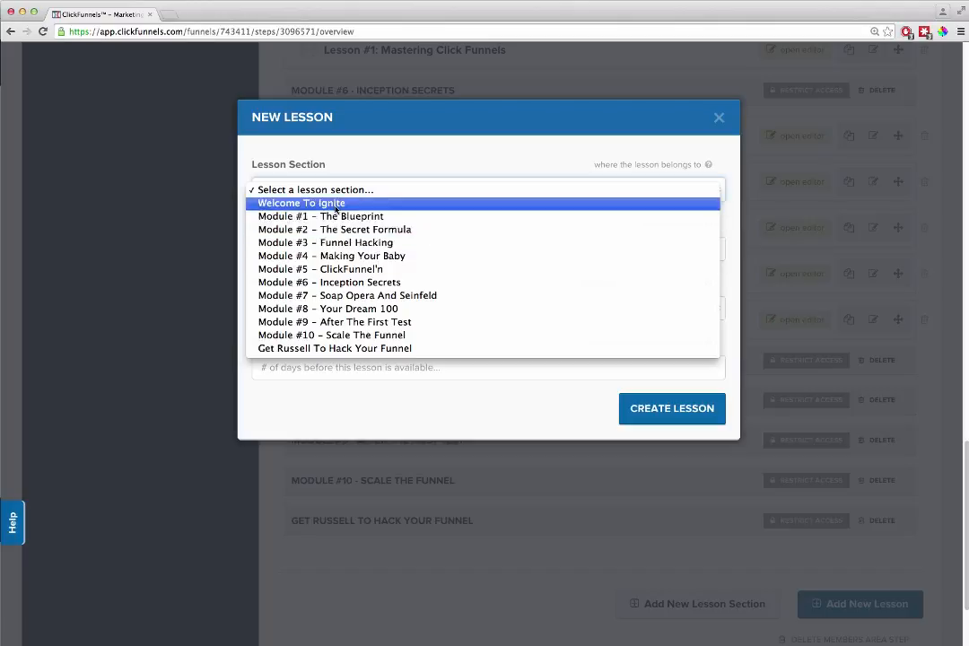
pyautogui.click(335, 217)
pyautogui.click(300, 248)
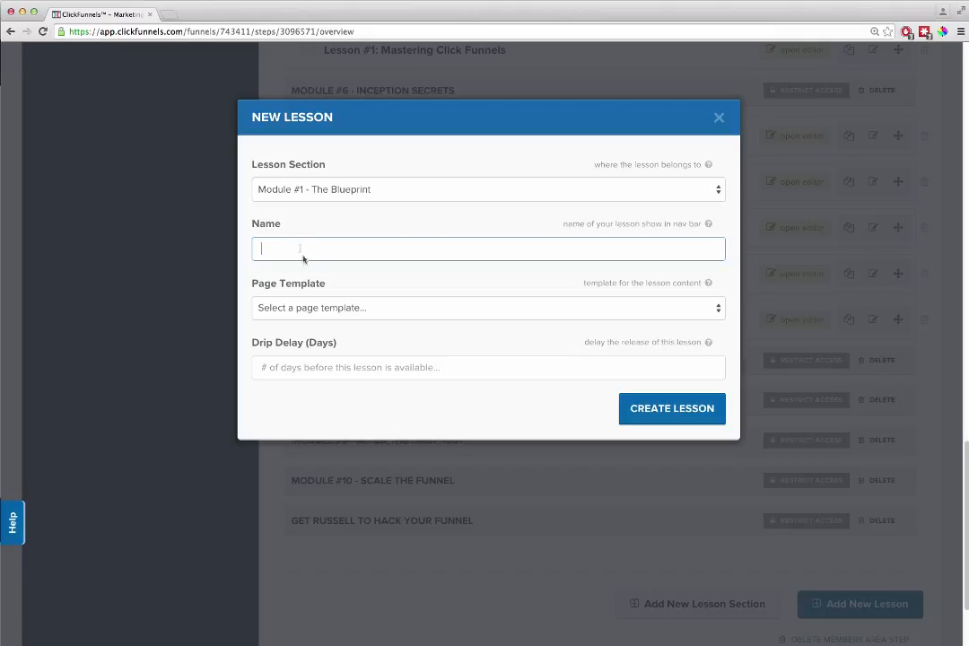
pyautogui.click(372, 311)
pyautogui.click(320, 403)
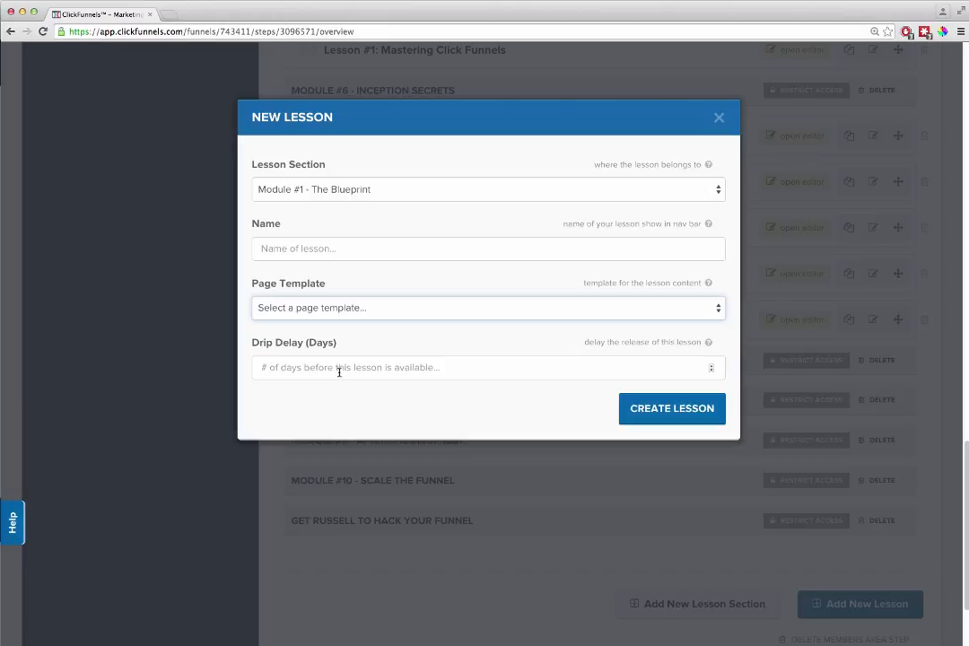
pyautogui.click(339, 371)
pyautogui.write('0')
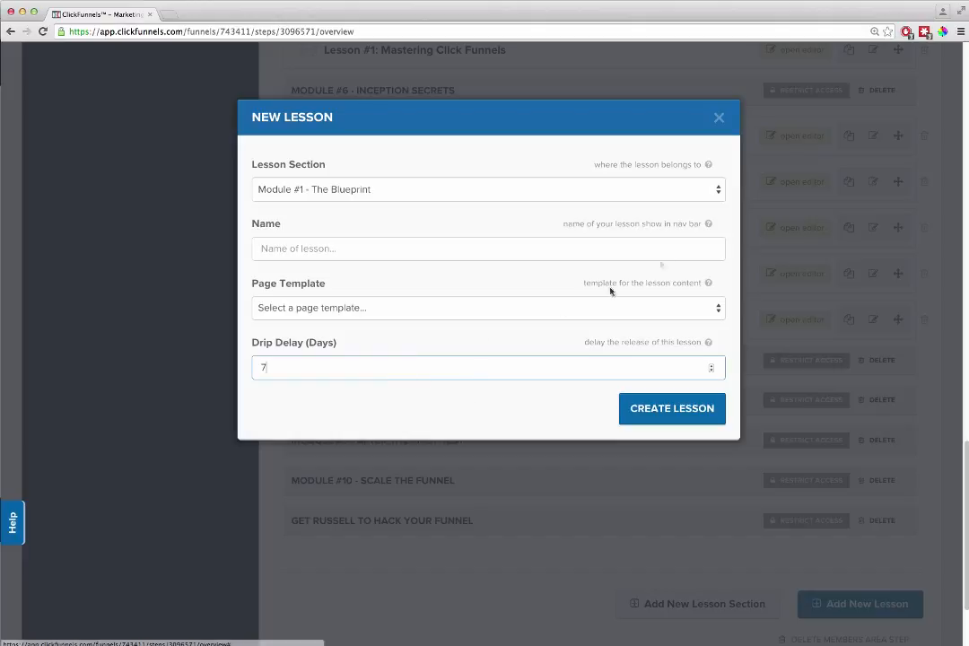
pyautogui.click(718, 118)
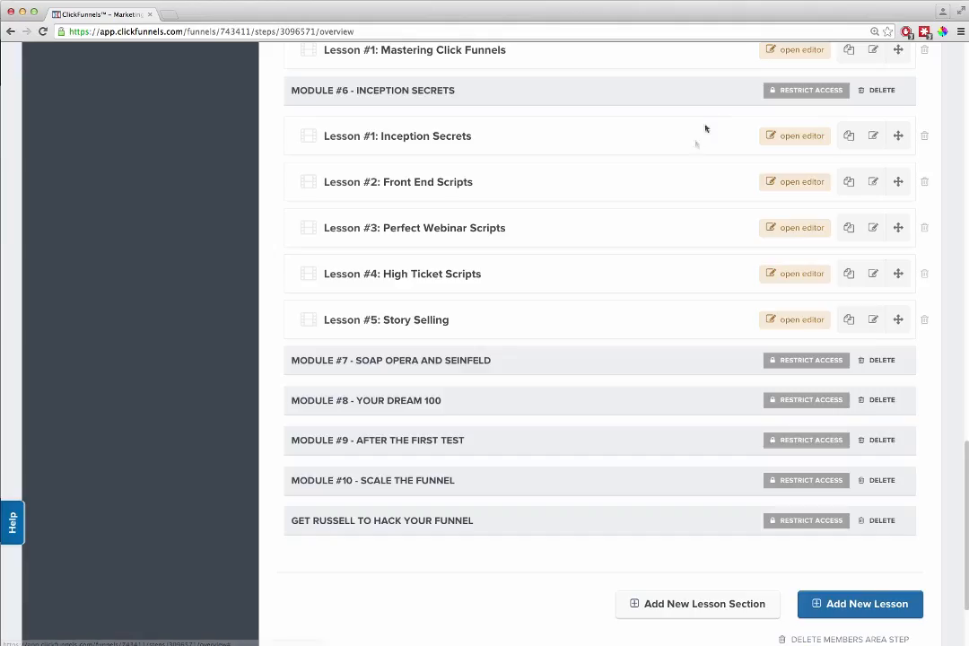
# - Examine the "Before You Start Immersion" lesson of Module #1 in the membership editor, close it, and look over the lesson list
pyautogui.scroll(15, 664, 244)
pyautogui.scroll(3, 664, 244)
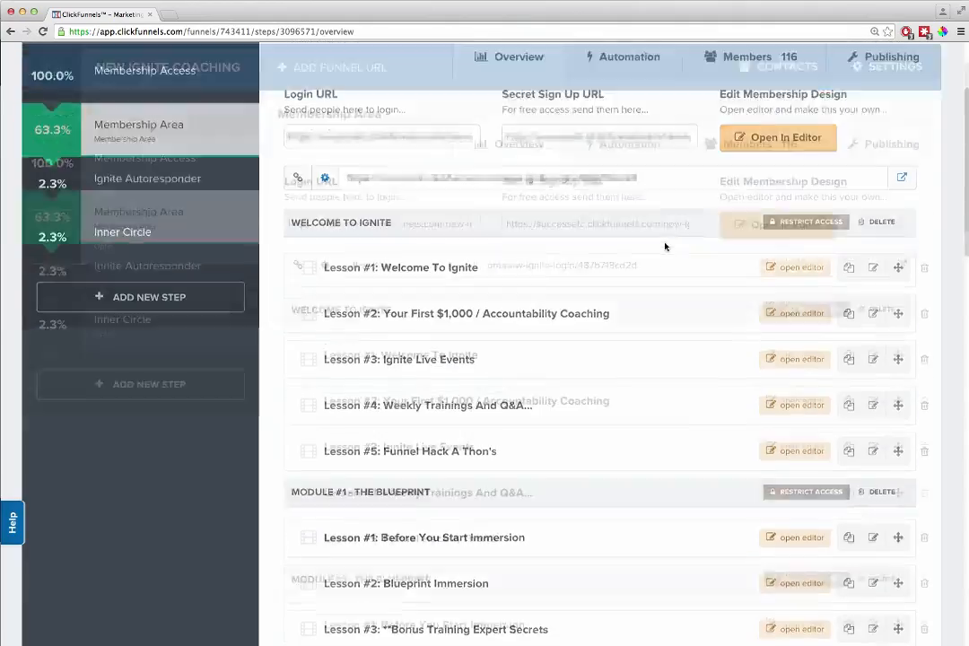
pyautogui.scroll(-3, 381, 428)
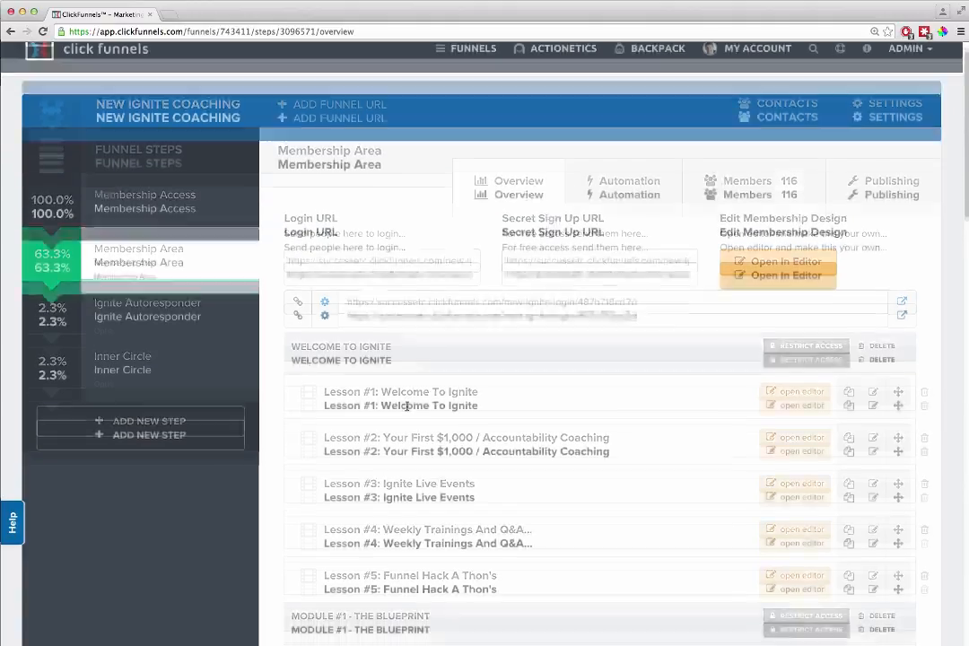
pyautogui.scroll(-2, 455, 417)
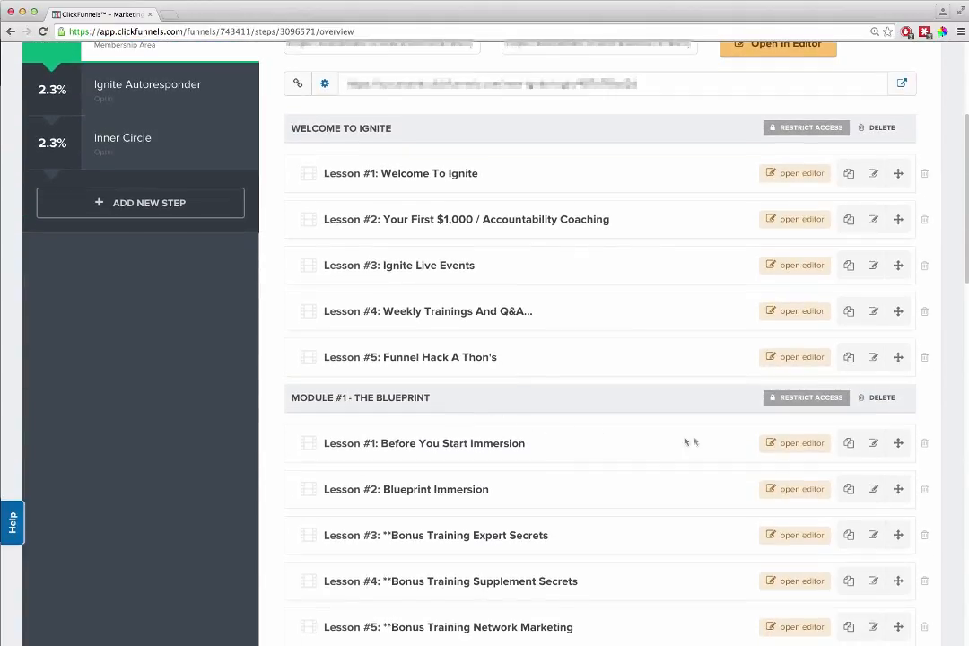
pyautogui.click(791, 443)
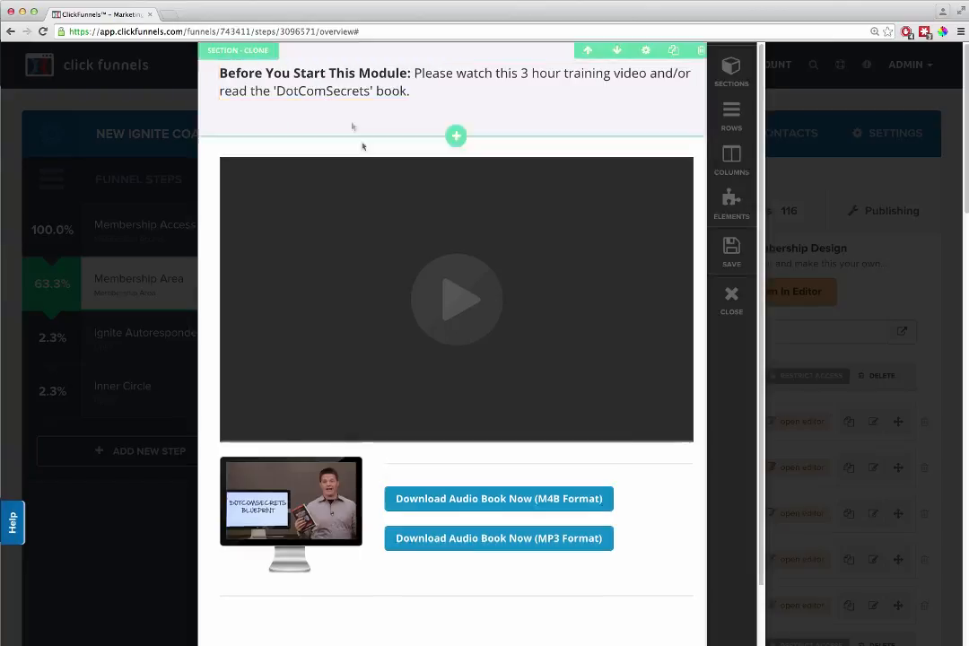
pyautogui.scroll(-2, 448, 296)
pyautogui.scroll(-3, 517, 455)
pyautogui.scroll(1, 499, 478)
pyautogui.scroll(2, 498, 478)
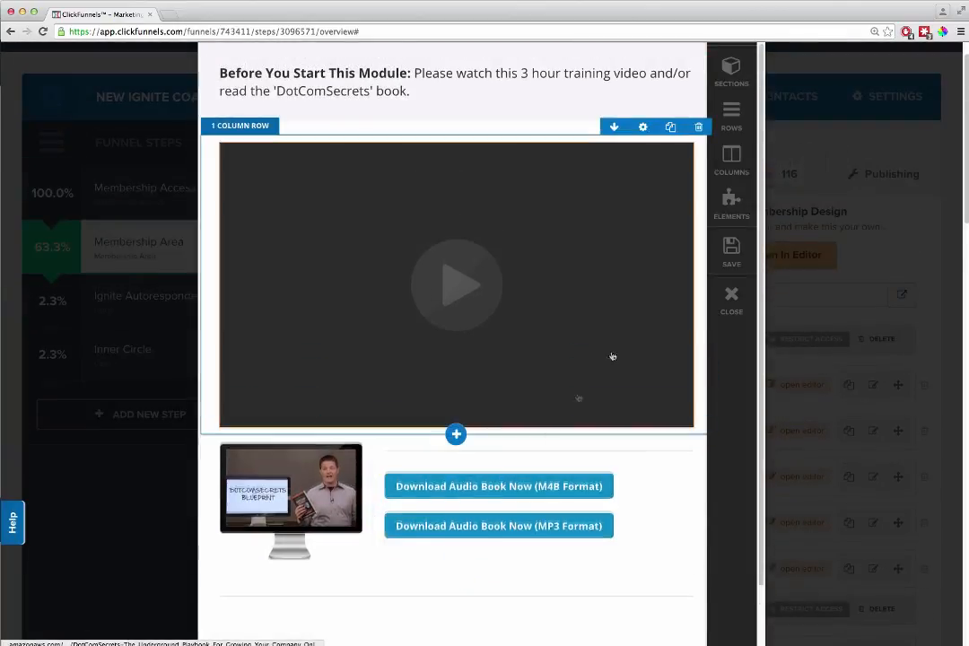
pyautogui.click(731, 301)
pyautogui.scroll(-5, 619, 393)
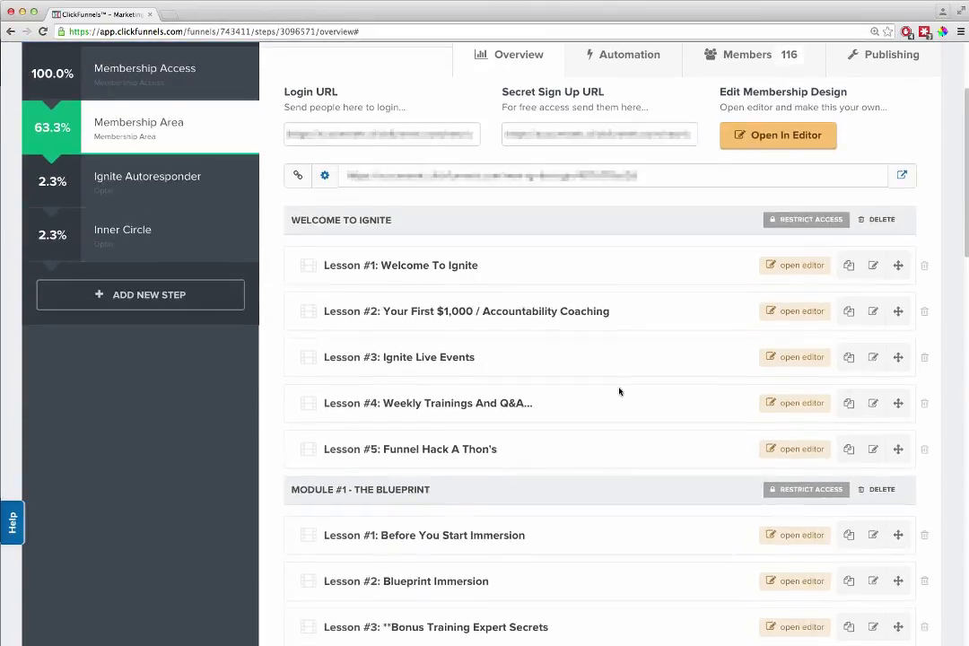
pyautogui.scroll(-6, 624, 397)
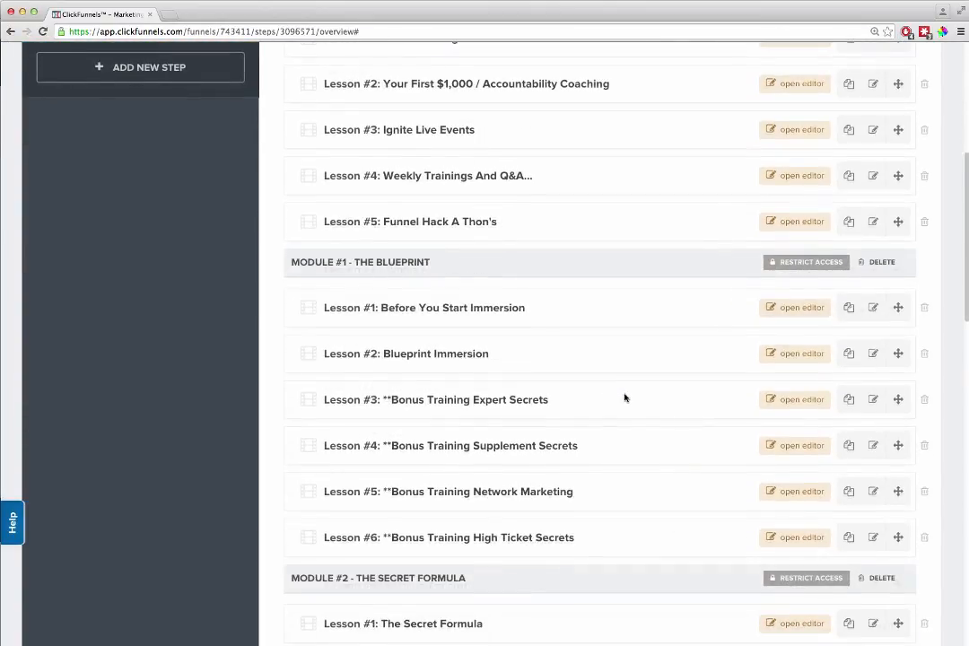